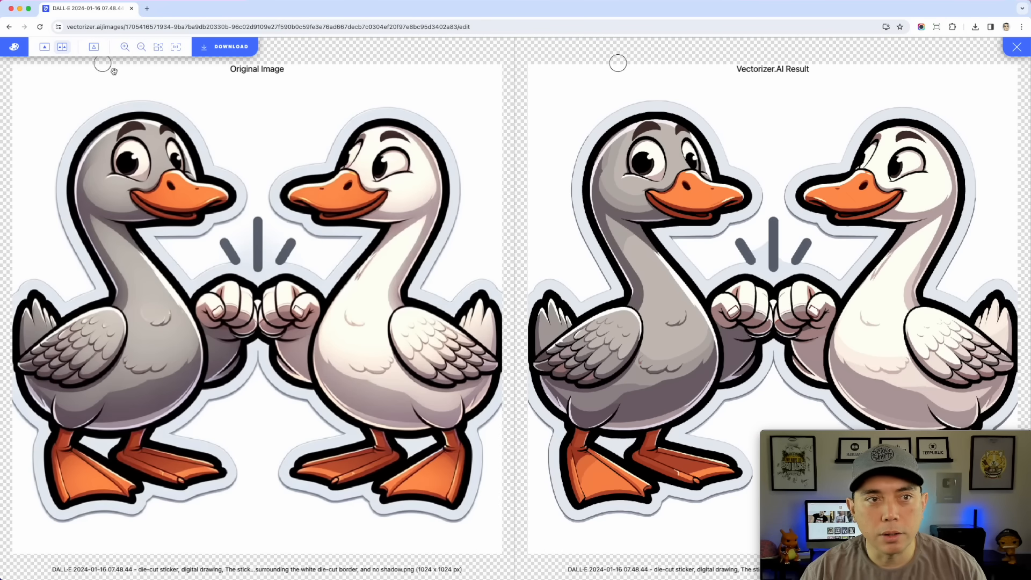
# - Open the palette settings and preview the vectorized geese with 14, 21, 12, 10 and 39 colors
pyautogui.click(15, 50)
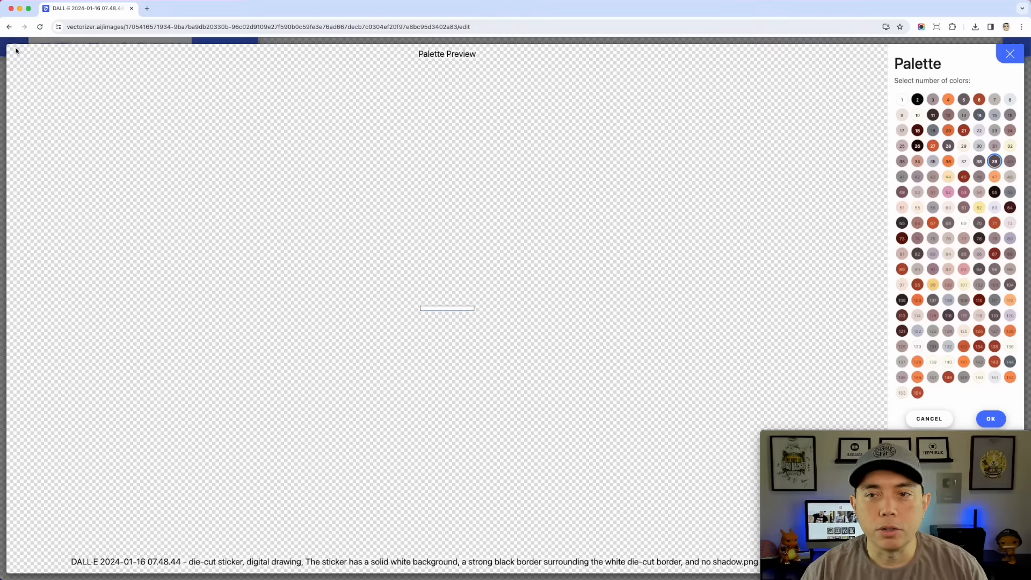
pyautogui.click(978, 100)
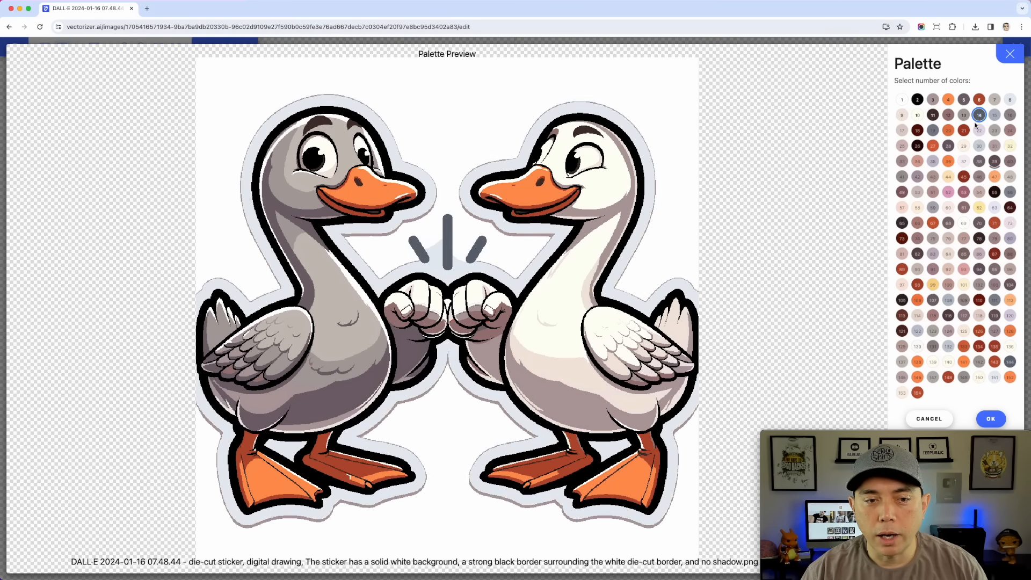
pyautogui.click(966, 116)
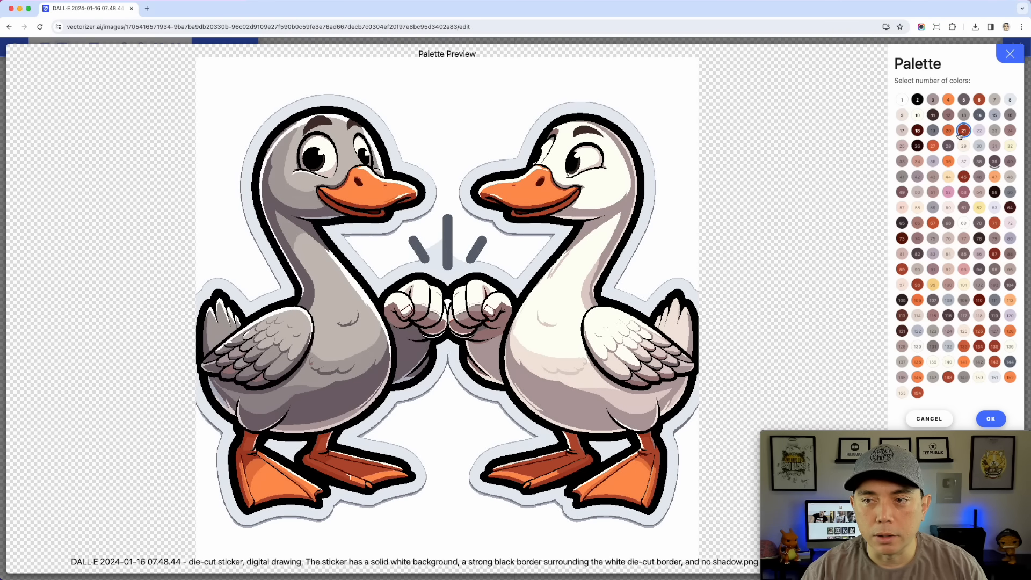
pyautogui.click(932, 161)
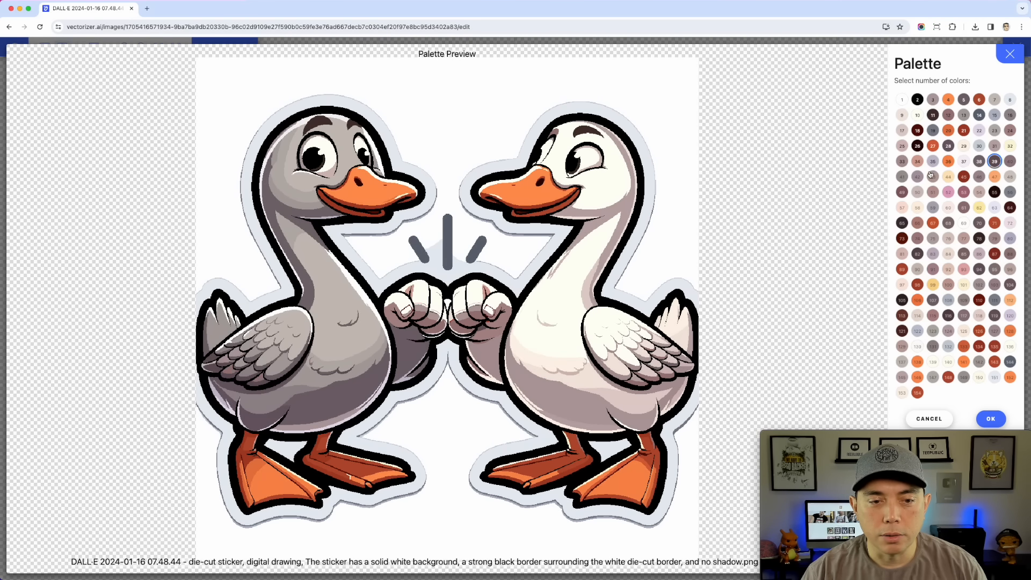
pyautogui.click(948, 115)
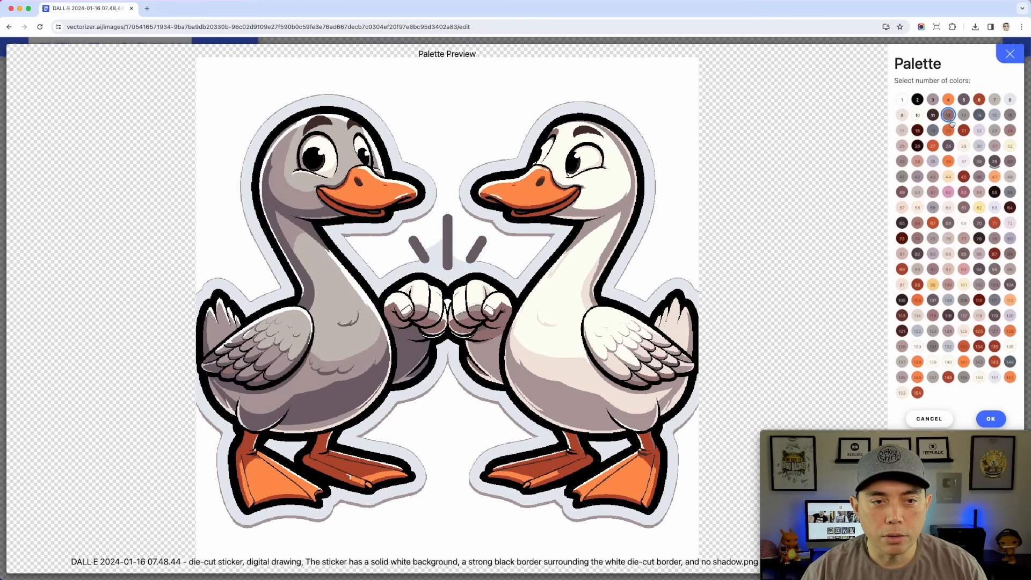
pyautogui.click(917, 116)
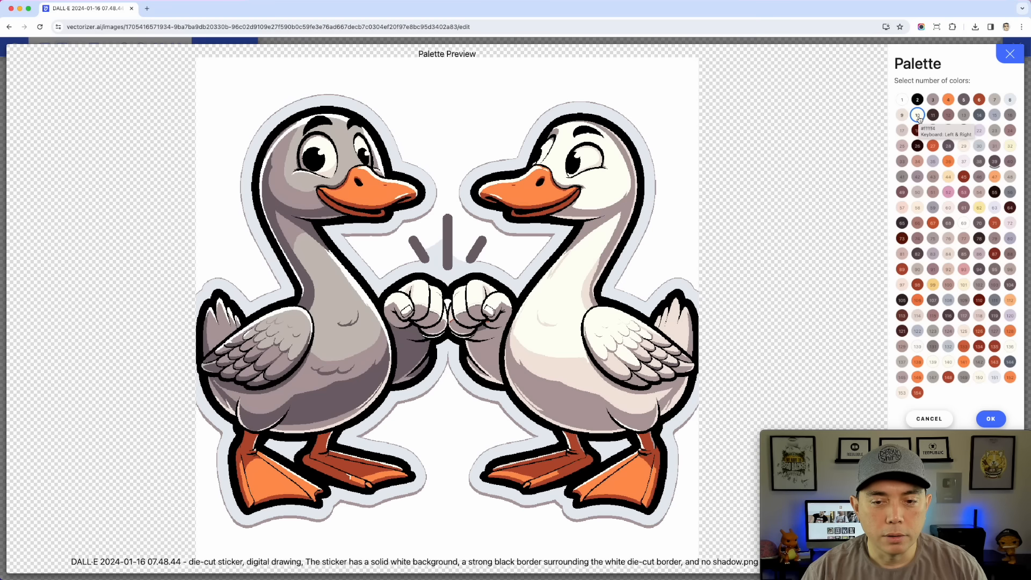
pyautogui.click(994, 161)
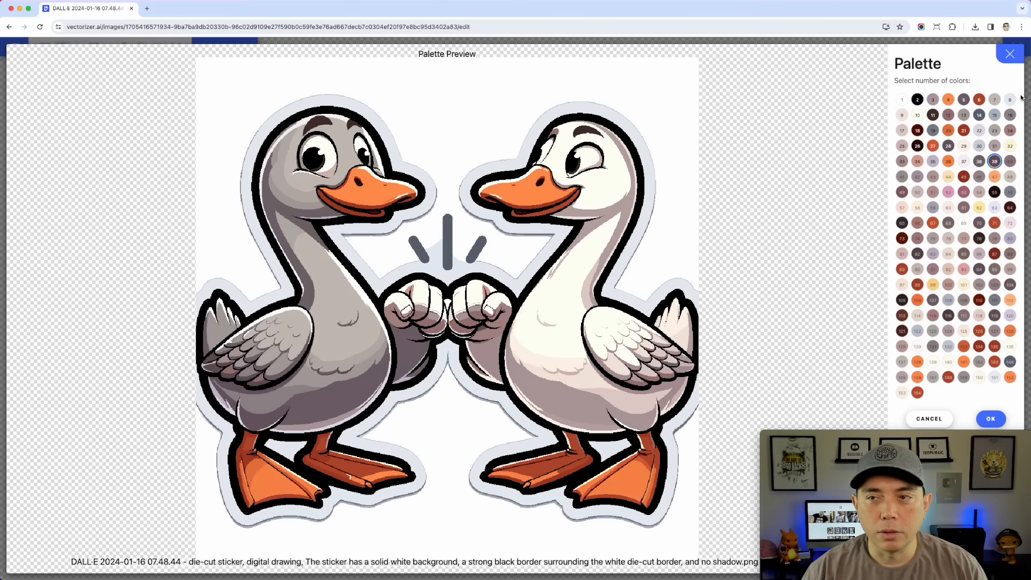
# - Compare simplified palettes of 3, 5 and 14 colors in the preview and accept a larger palette for the geese
pyautogui.click(934, 178)
pyautogui.click(977, 224)
pyautogui.click(933, 101)
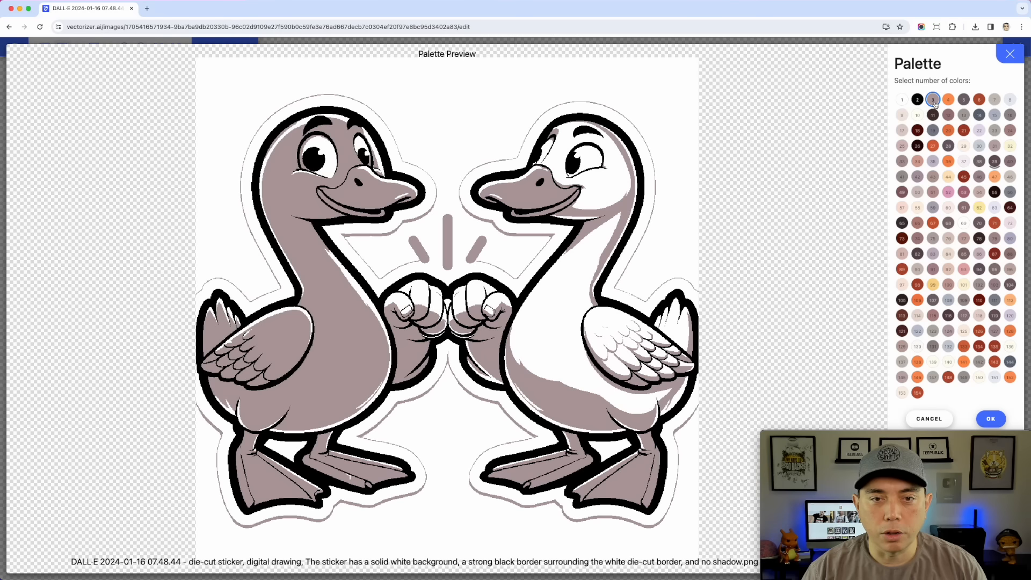
pyautogui.click(964, 100)
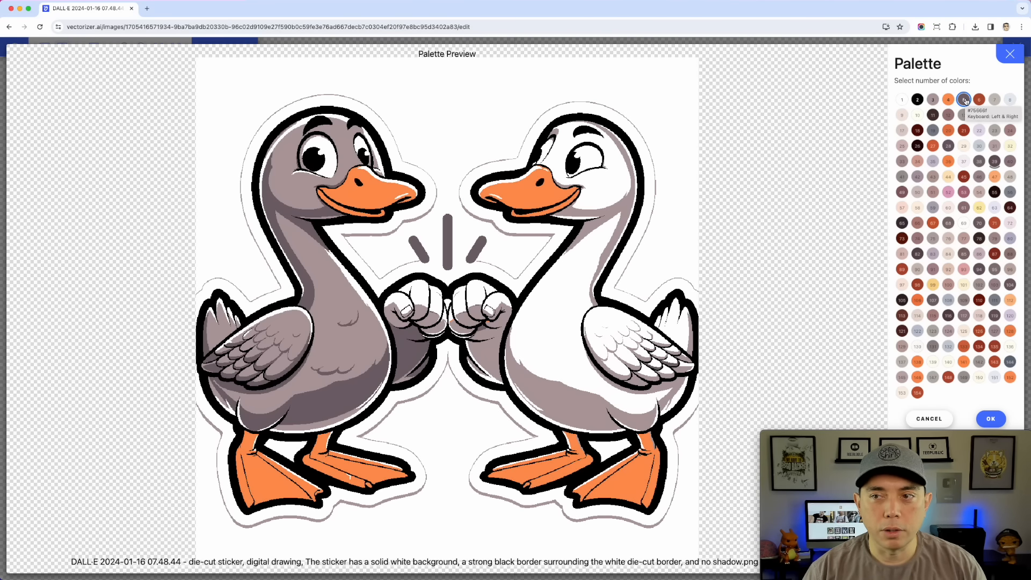
pyautogui.click(978, 114)
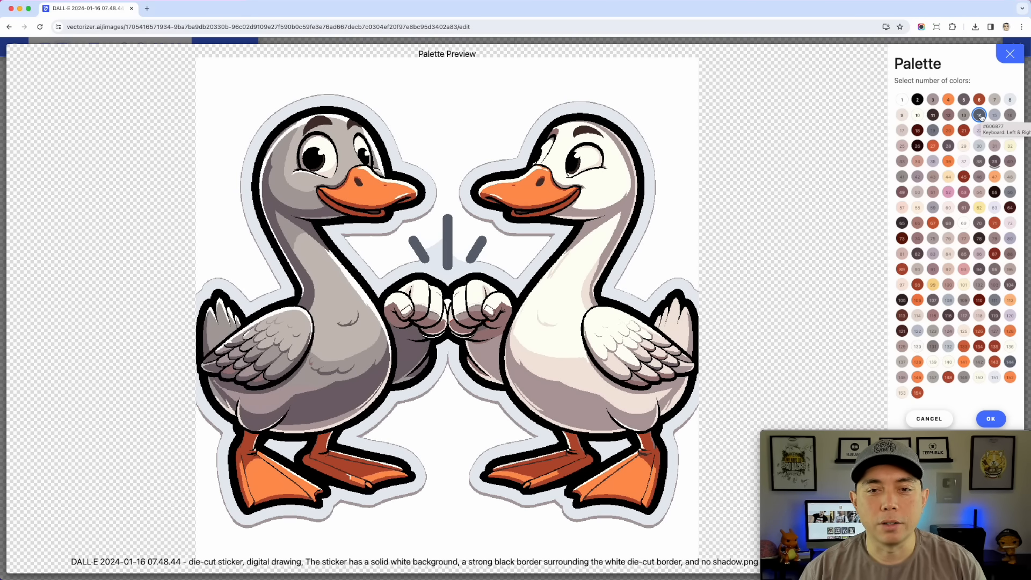
pyautogui.click(969, 162)
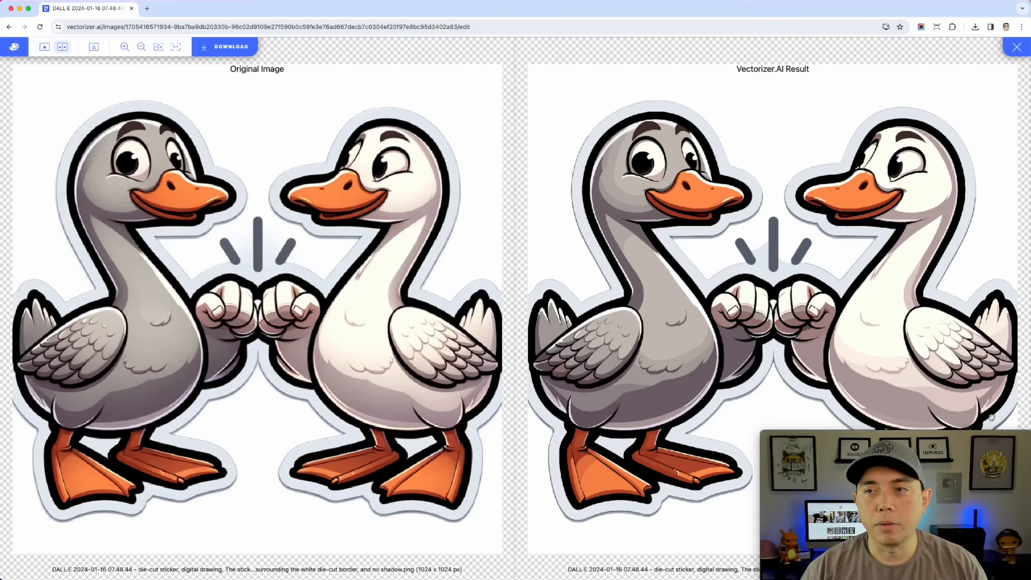
pyautogui.click(990, 419)
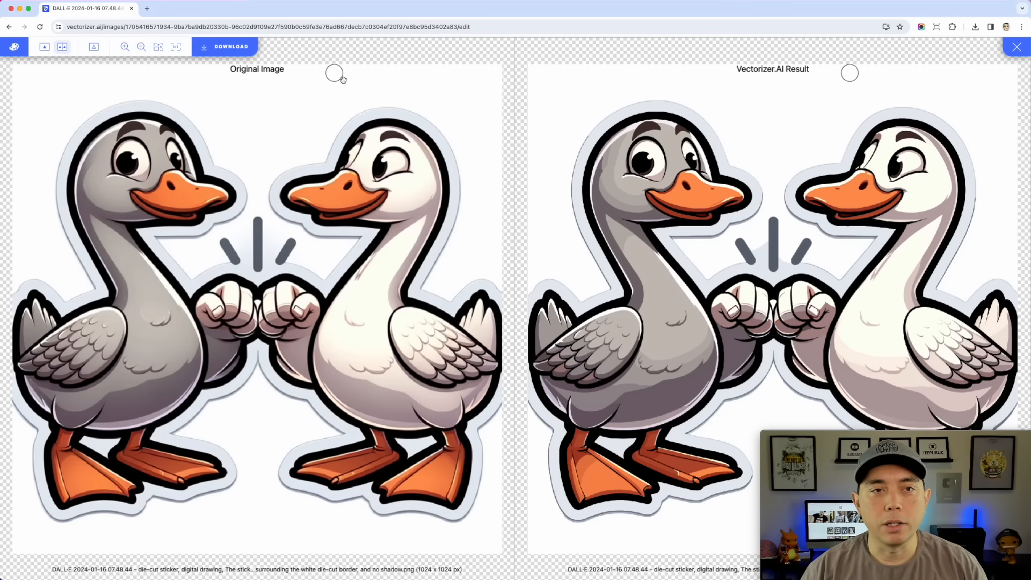
# - Download the vectorized geese as an SVG file and open it as its own document in Affinity Designer
pyautogui.click(245, 52)
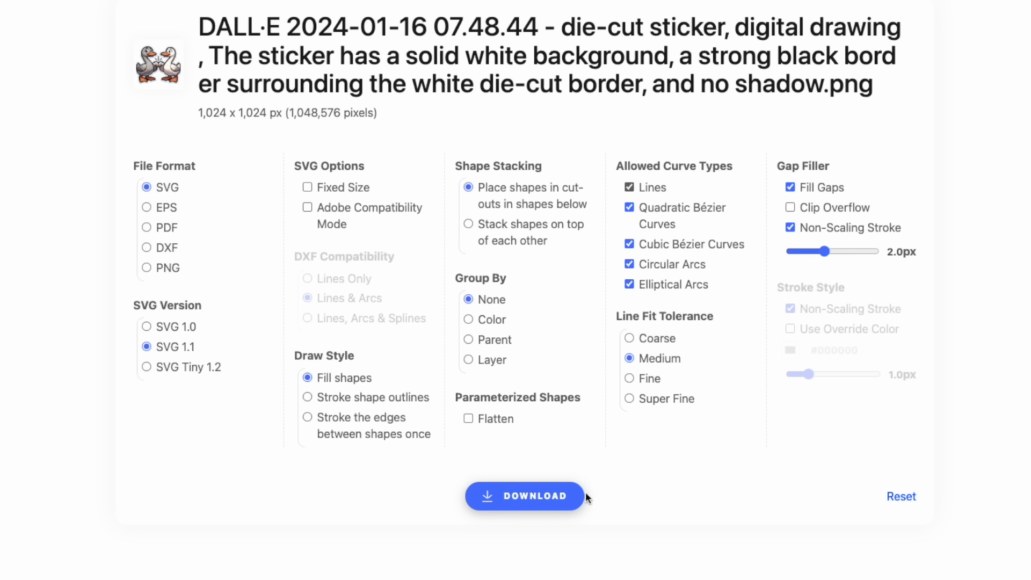
pyautogui.click(544, 497)
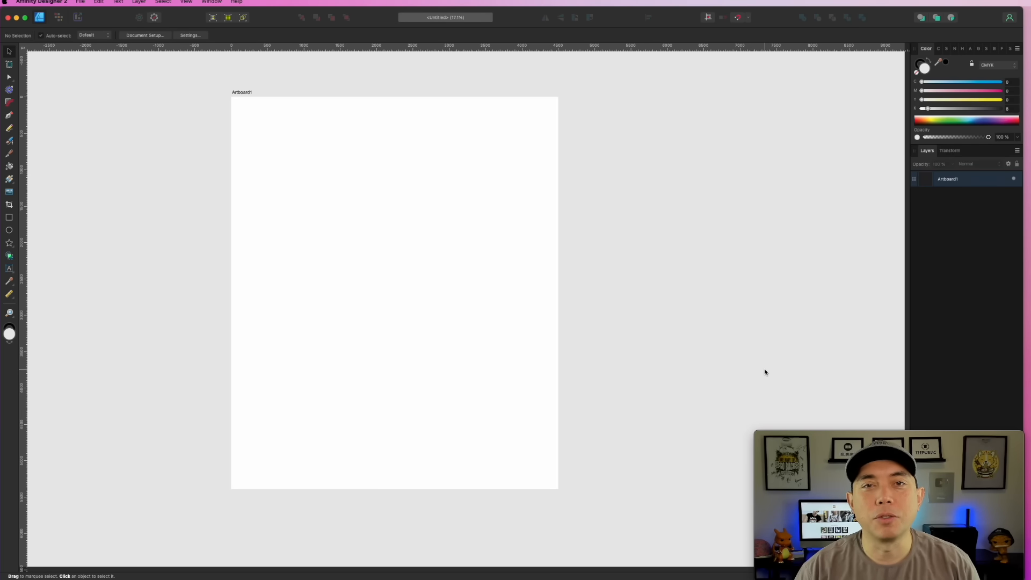
pyautogui.press('super+Tab')
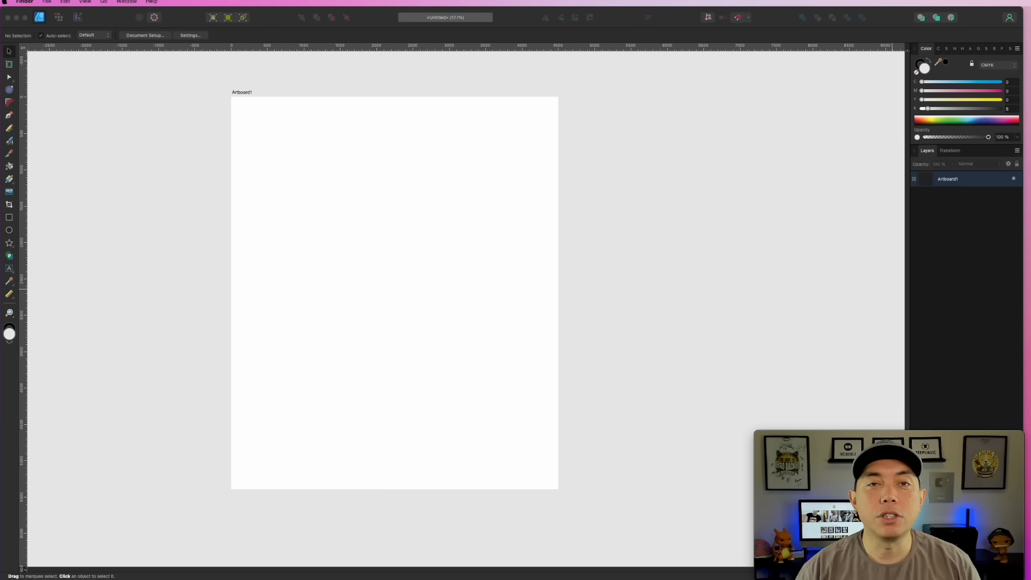
pyautogui.moveTo(558, 185); pyautogui.dragTo(406, 488)
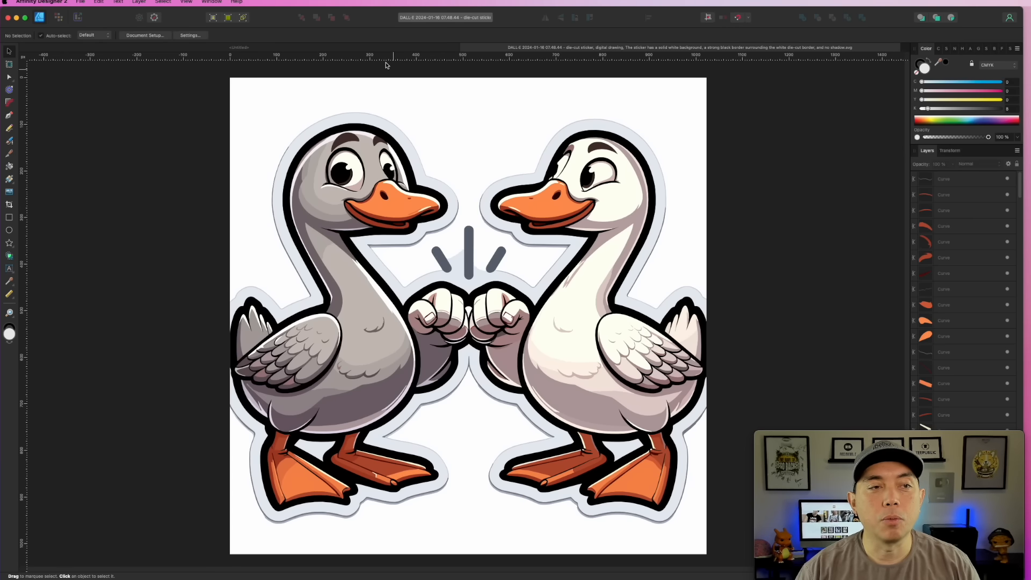
# - Place the geese SVG on the untitled document's artboard, and open and close its embedded document
pyautogui.click(356, 49)
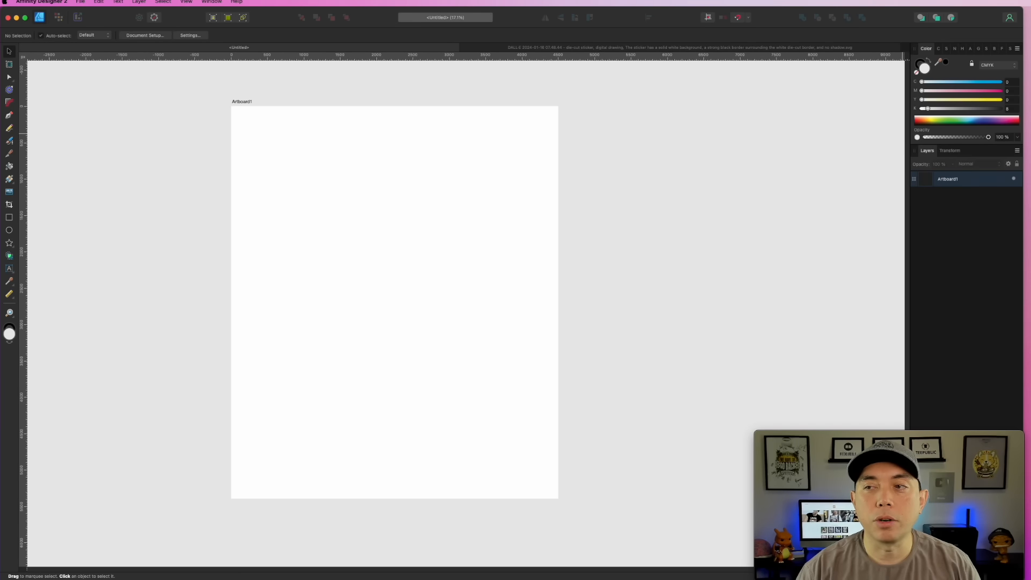
pyautogui.moveTo(1030, 159); pyautogui.dragTo(412, 284)
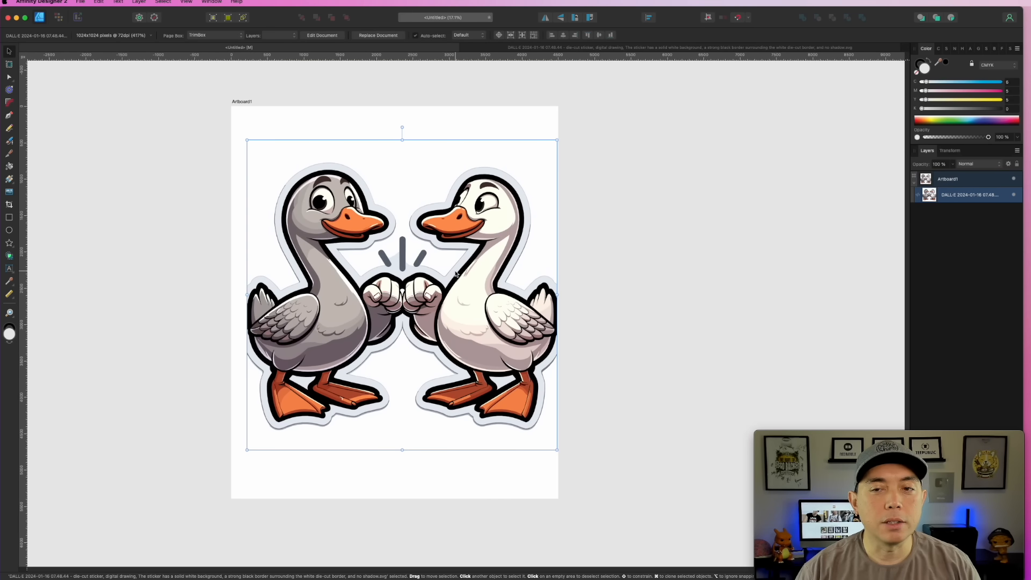
pyautogui.doubleClick(493, 239)
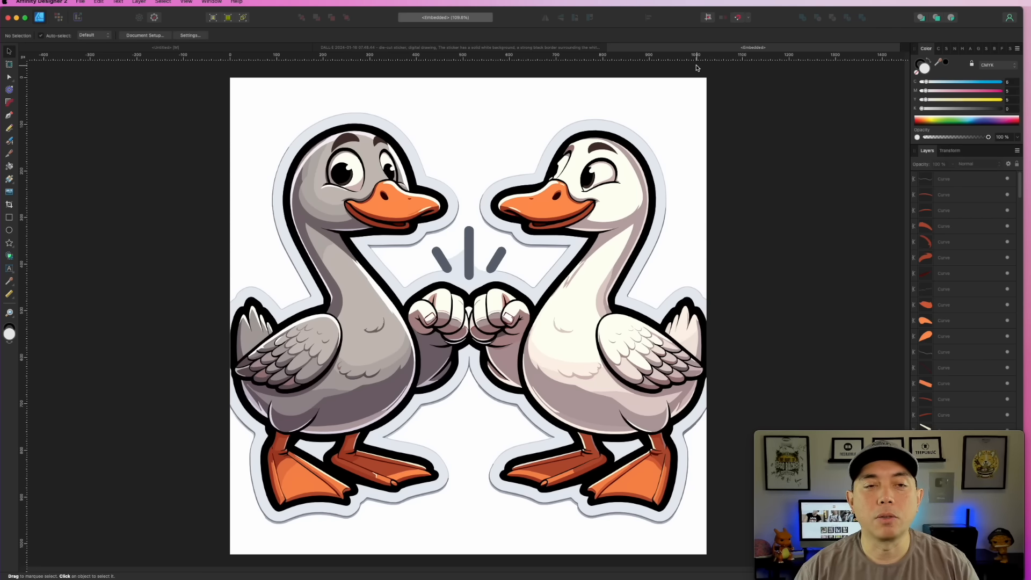
pyautogui.click(612, 47)
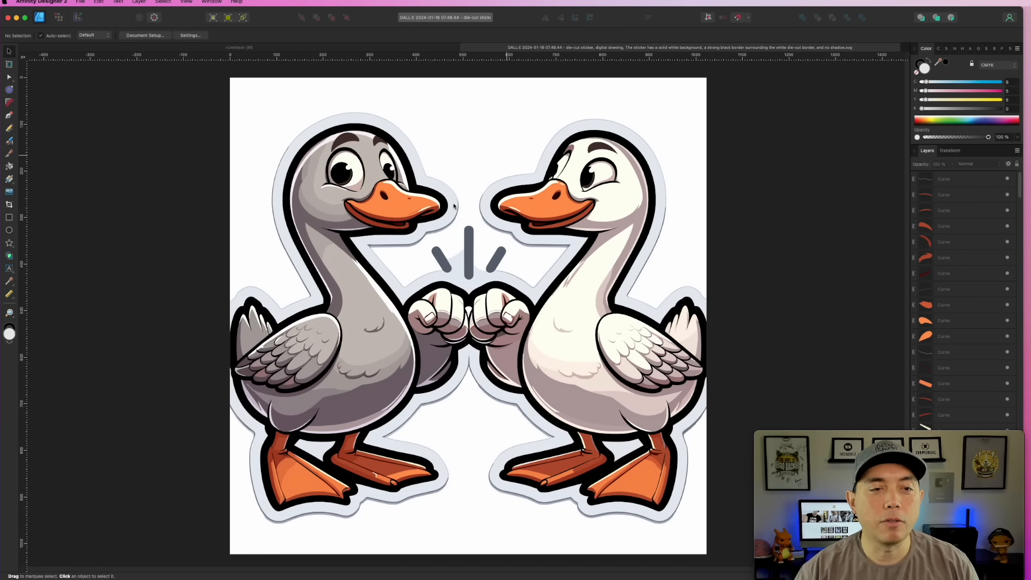
# - Select the white background curve in the SVG document and close the untitled document
pyautogui.click(469, 176)
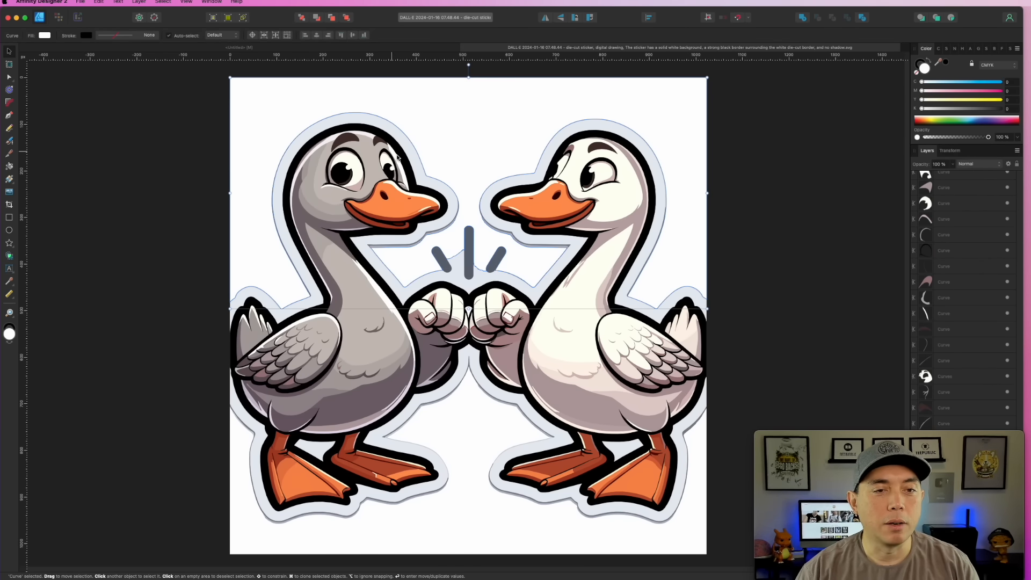
pyautogui.click(238, 48)
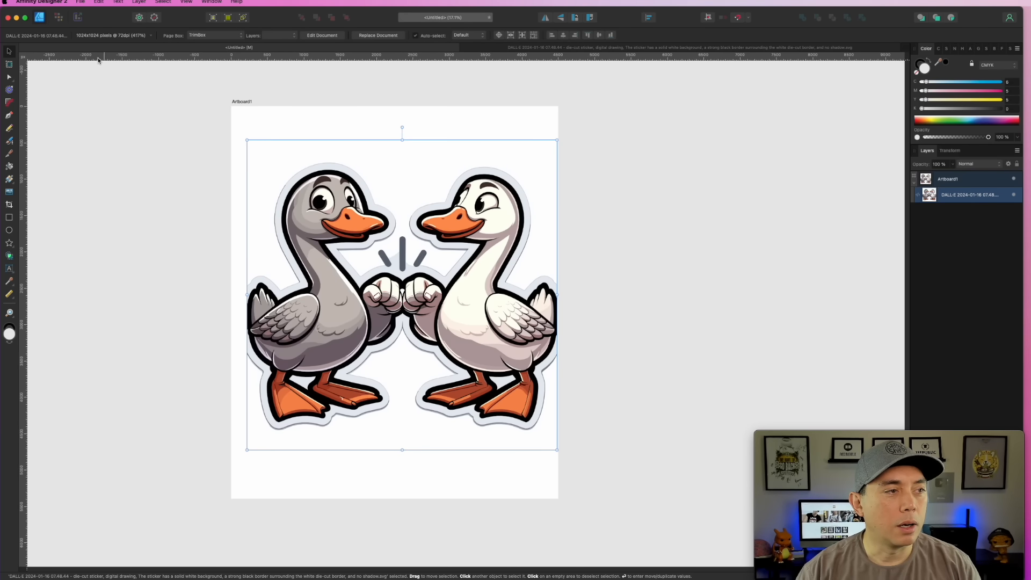
pyautogui.click(25, 48)
pyautogui.click(828, 234)
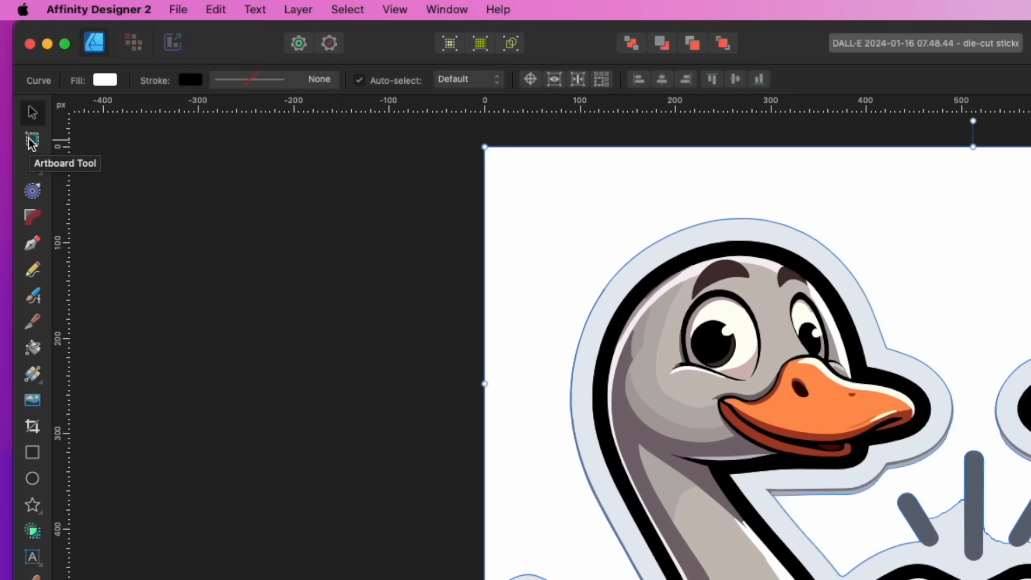
# - Insert a document-sized artboard in the geese SVG document and resize it to 4500 × 5400 px
pyautogui.click(30, 139)
pyautogui.click(283, 80)
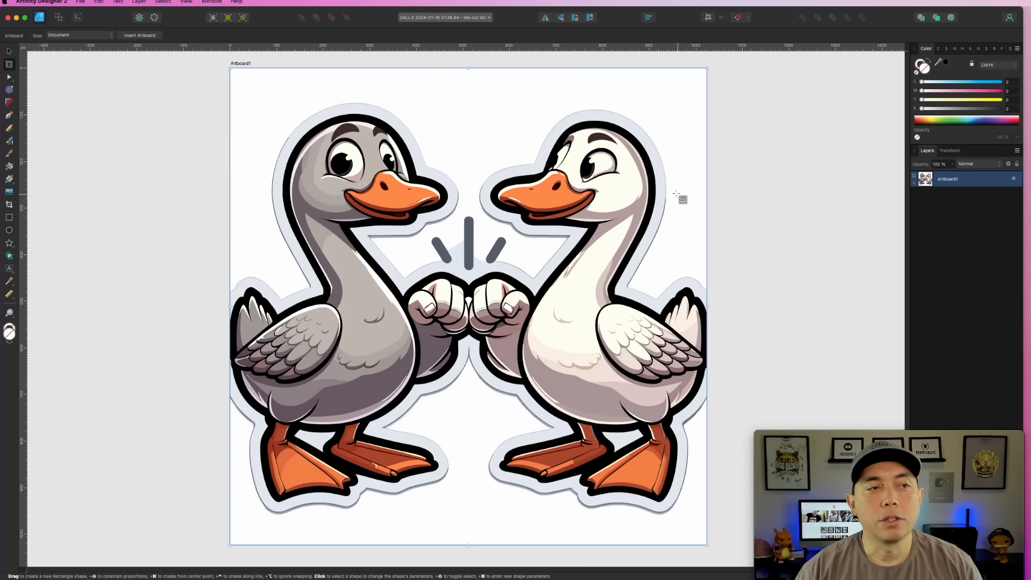
pyautogui.click(953, 153)
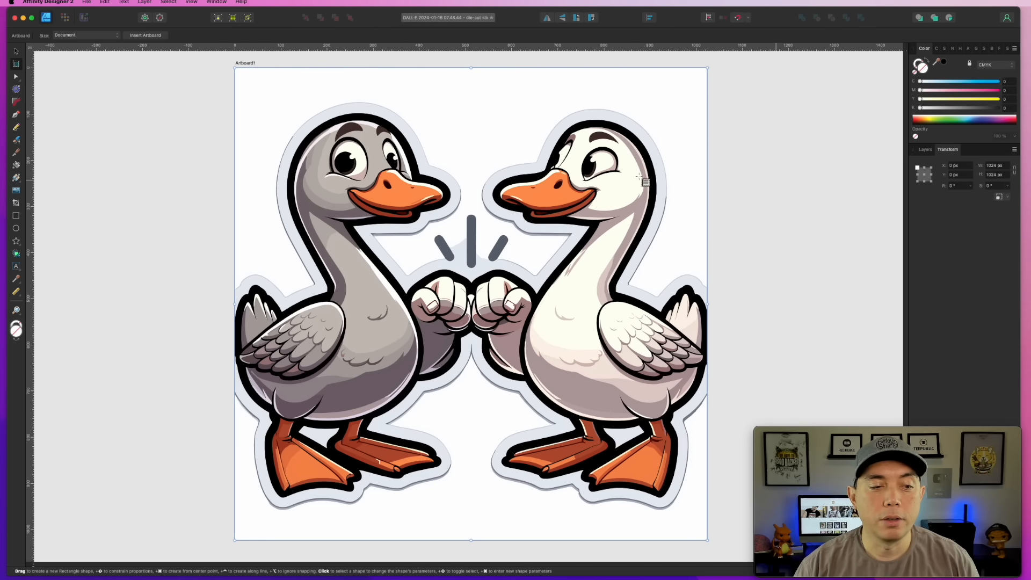
pyautogui.click(16, 52)
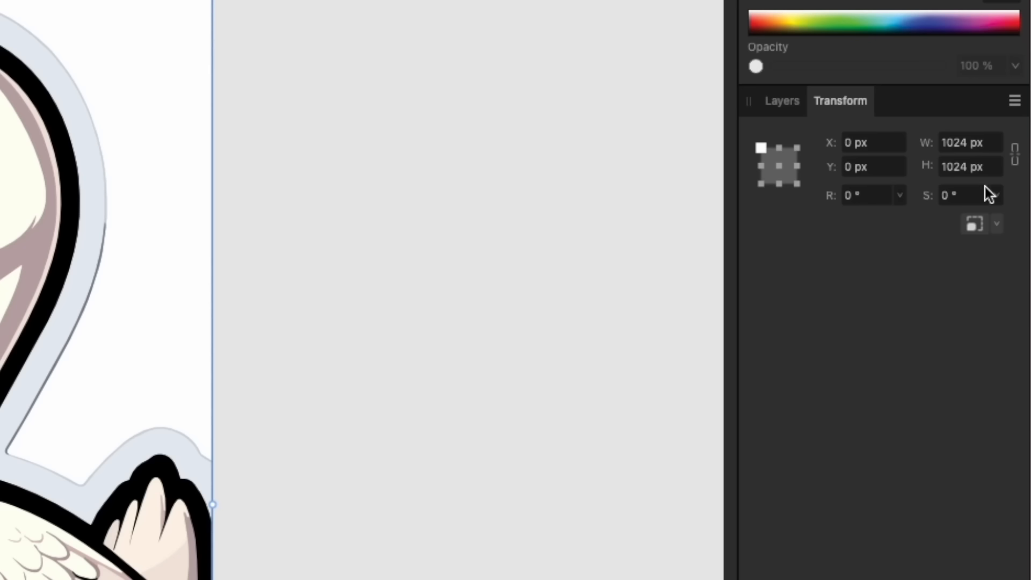
pyautogui.click(989, 165)
pyautogui.write('4500')
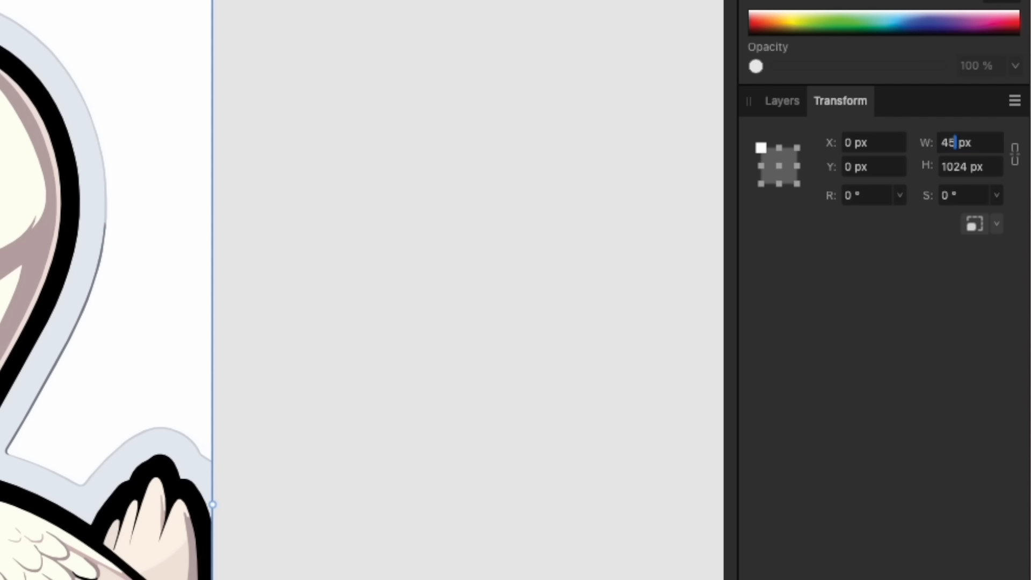
pyautogui.press('Tab')
pyautogui.write('54')
pyautogui.press('Tab')
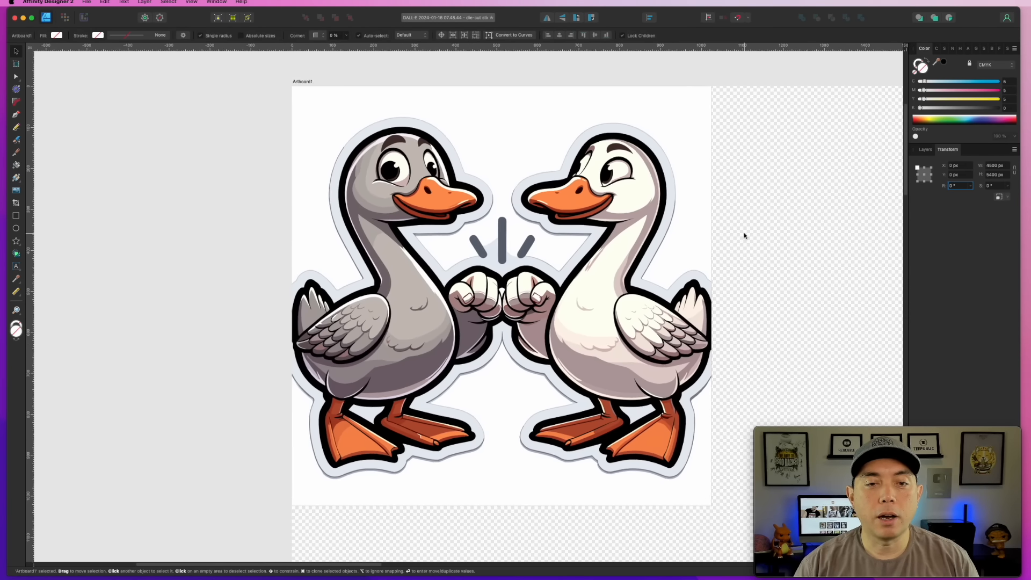
# - Select all the geese artwork and enlarge it to nearly the full width of the artboard
pyautogui.scroll(-10, 744, 235)
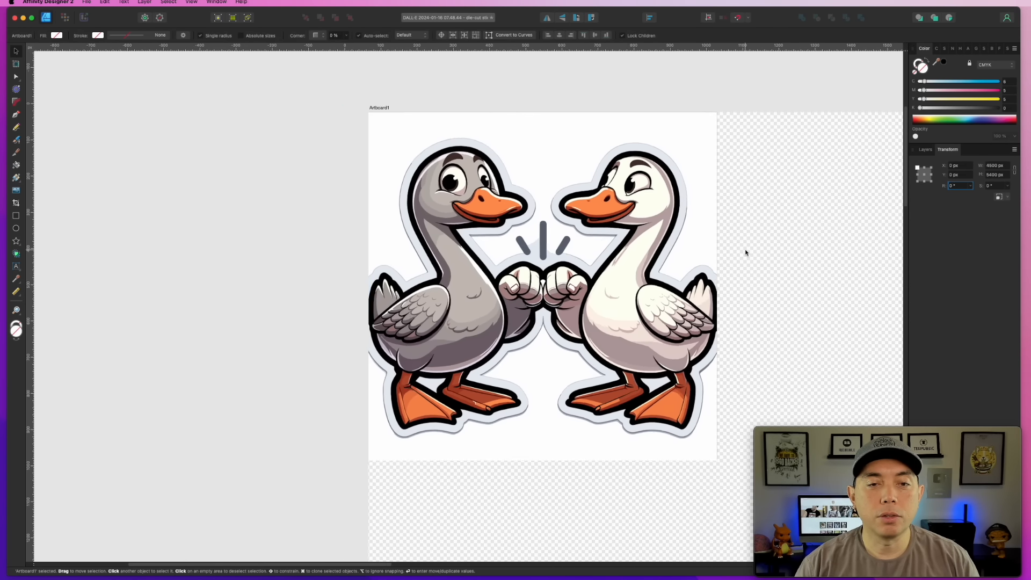
pyautogui.click(706, 112)
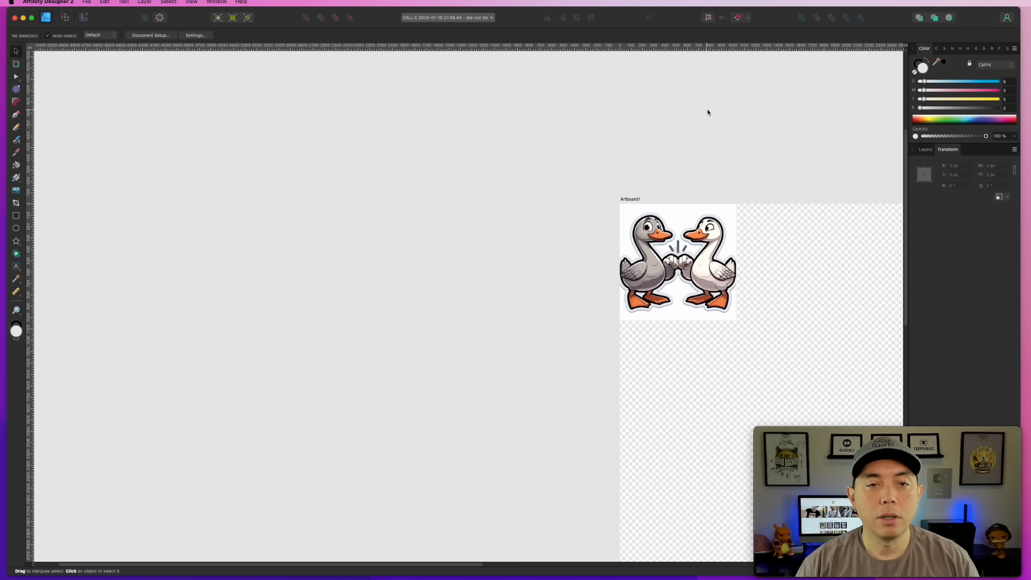
pyautogui.hscroll(10, 590, 91)
pyautogui.scroll(-4, 573, 145)
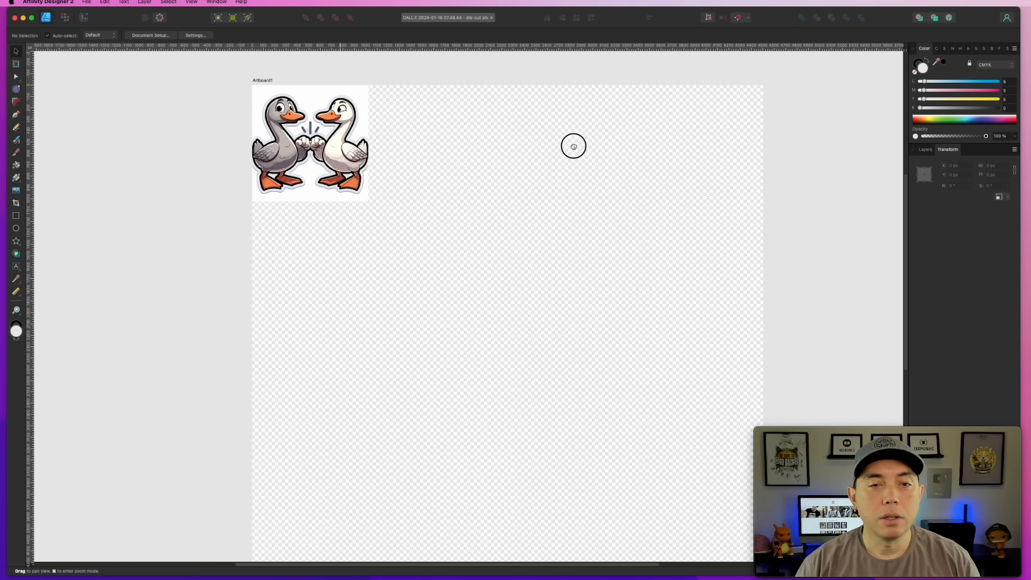
pyautogui.scroll(-5, 558, 216)
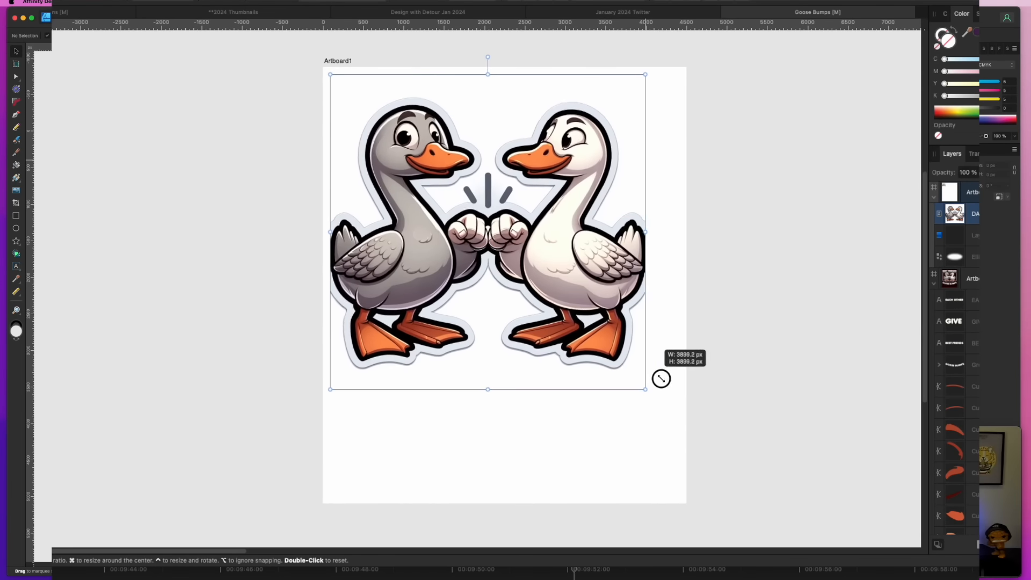
pyautogui.moveTo(660, 375); pyautogui.dragTo(698, 435)
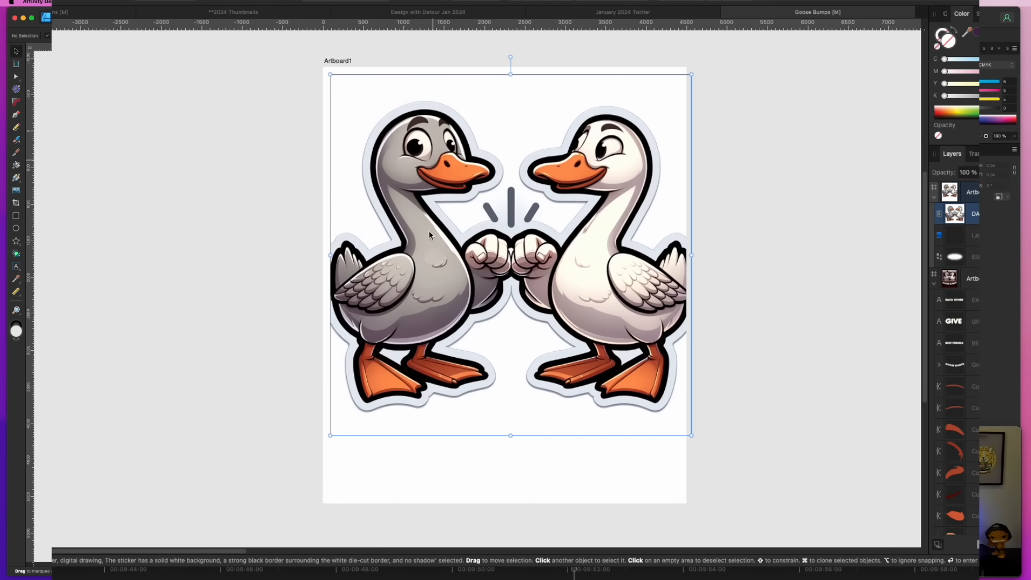
pyautogui.scroll(10, 433, 236)
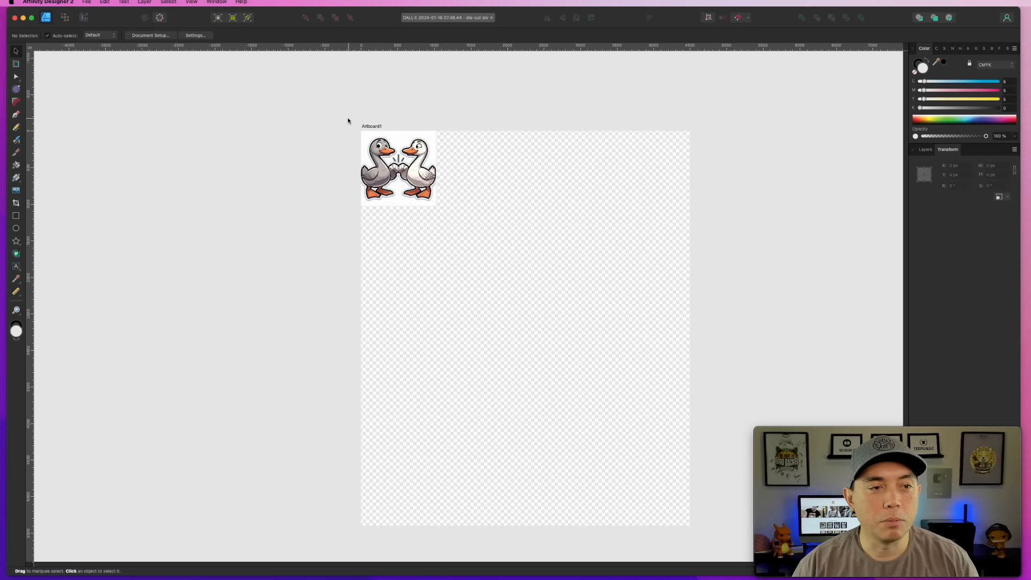
pyautogui.moveTo(333, 115); pyautogui.dragTo(437, 220)
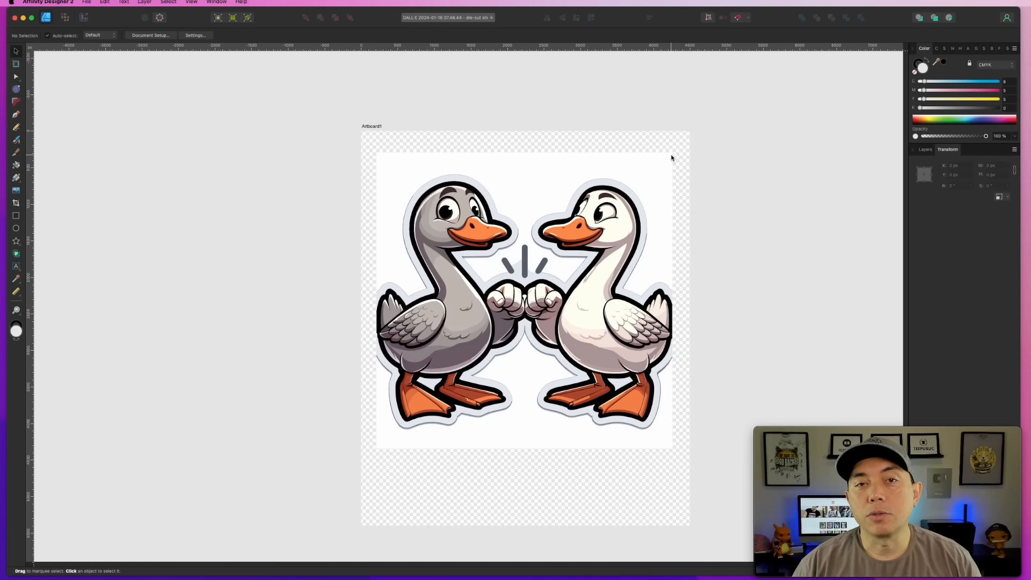
# - Delete the upper white background curve and the pale sticker border behind the upper half of the geese
pyautogui.click(659, 120)
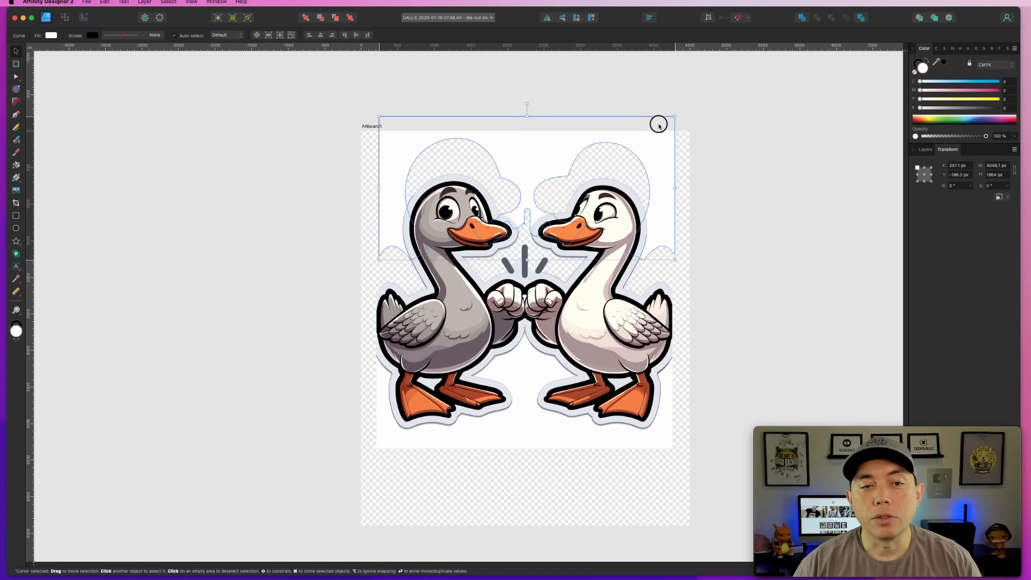
pyautogui.press('Delete')
pyautogui.click(636, 271)
pyautogui.press('Delete')
pyautogui.press('Delete')
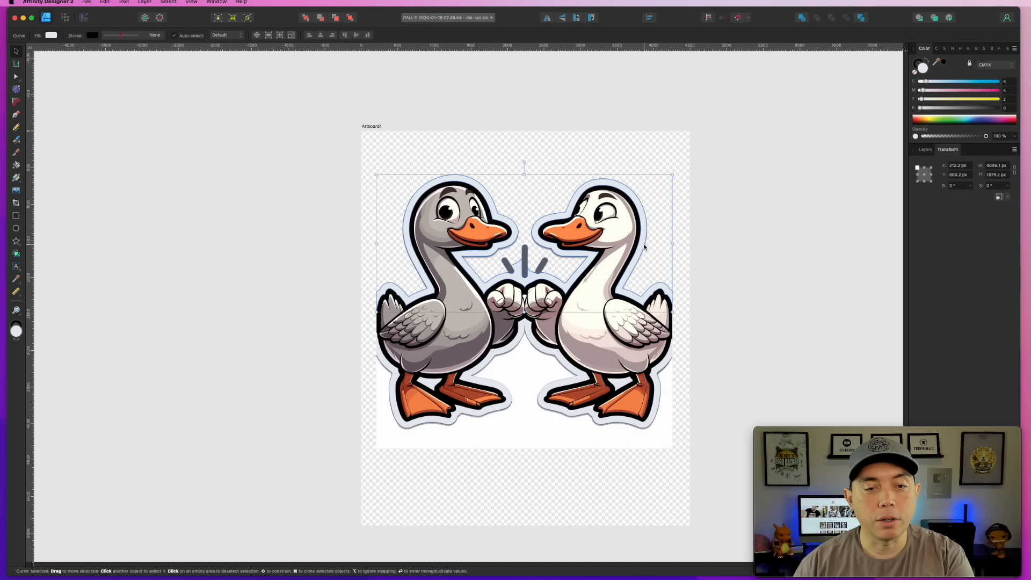
pyautogui.scroll(6, 604, 266)
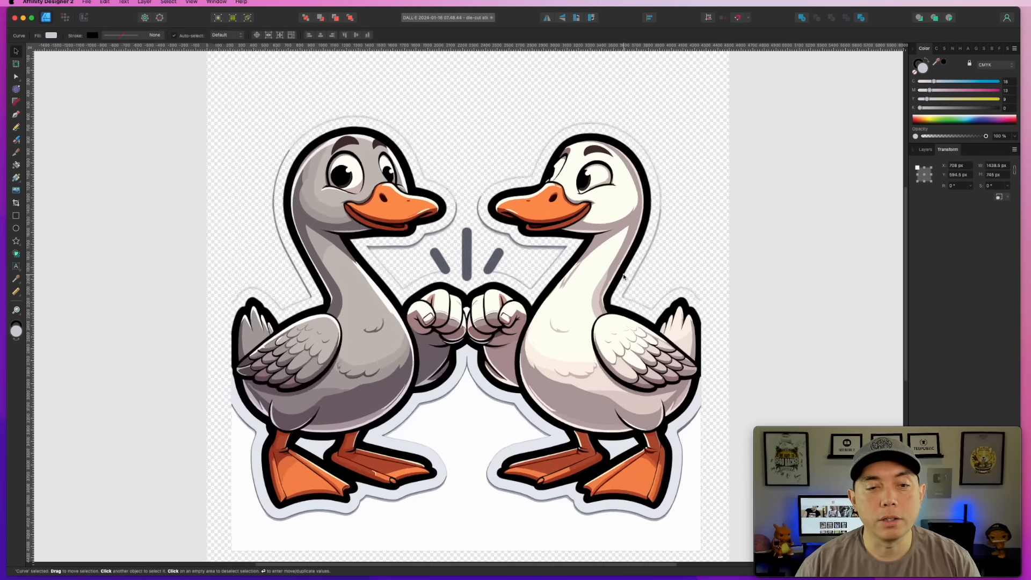
# - Delete the right and centre grey impact strokes above the fists and the leftover pieces around them
pyautogui.click(335, 240)
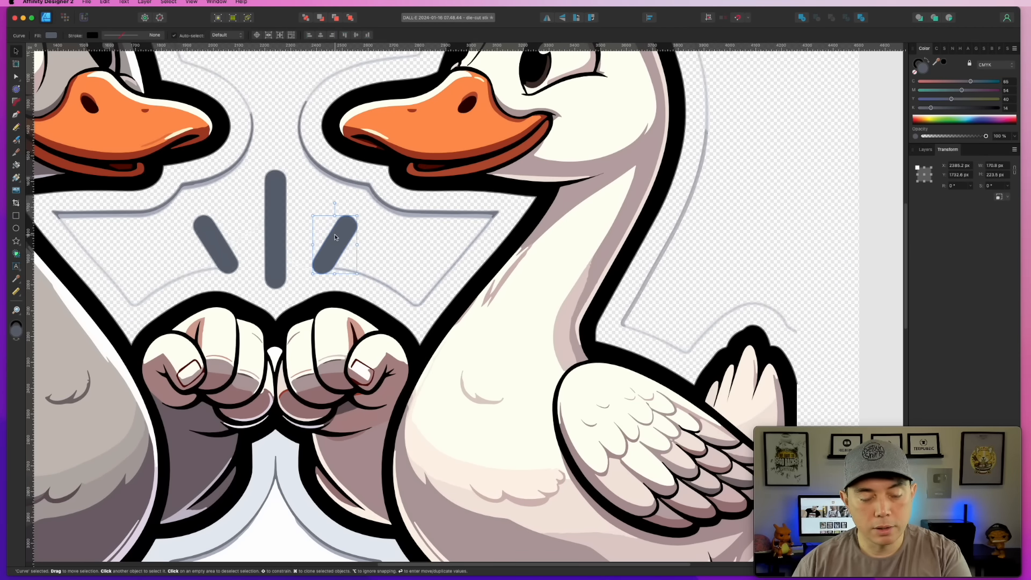
pyautogui.press('Delete')
pyautogui.click(349, 243)
pyautogui.press('Delete')
pyautogui.click(275, 214)
pyautogui.press('Delete')
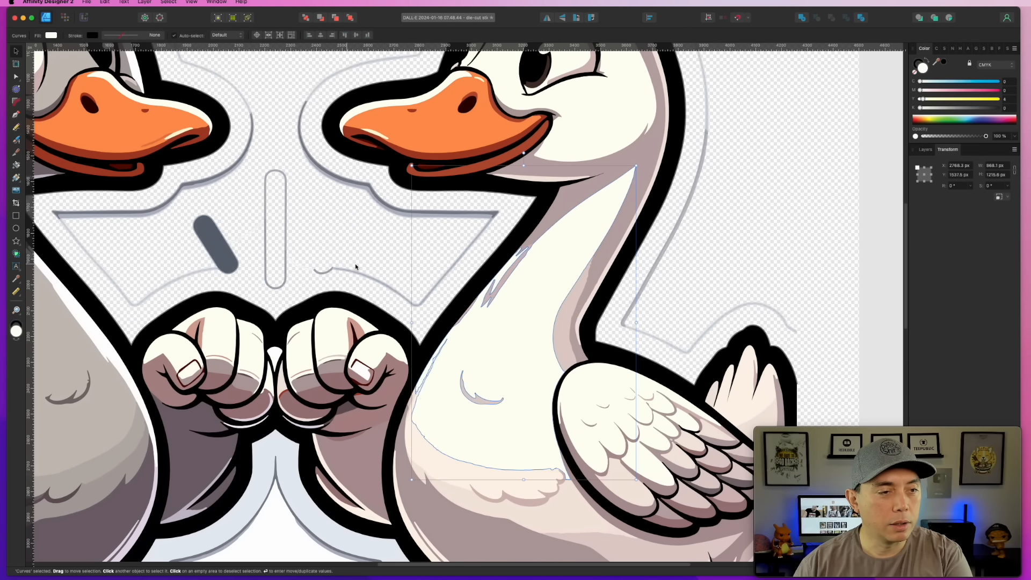
pyautogui.click(406, 215)
pyautogui.press('Delete')
pyautogui.click(423, 214)
pyautogui.press('Delete')
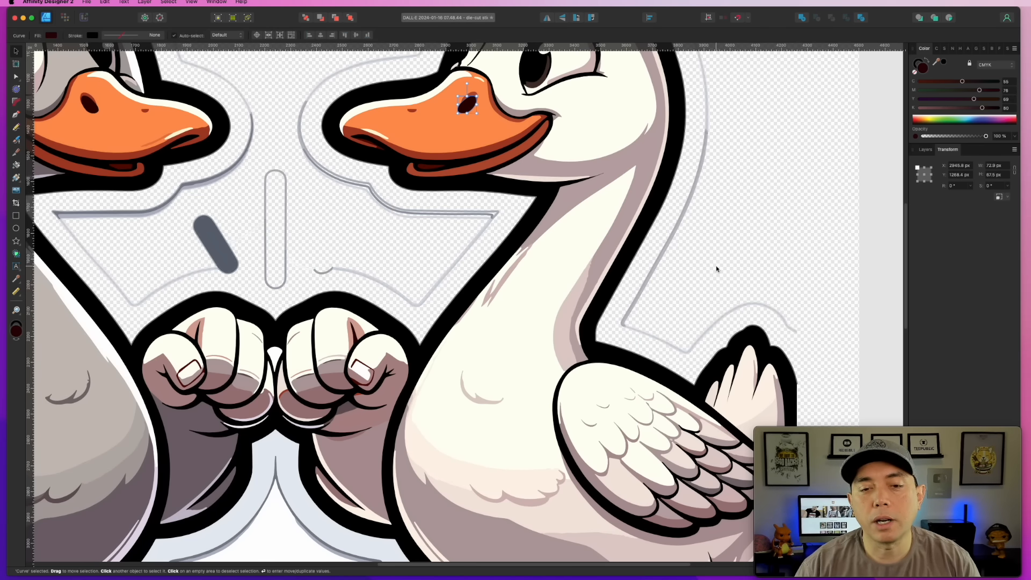
# - Delete the thin pale outline curve running around the white goose's head
pyautogui.scroll(3, 710, 213)
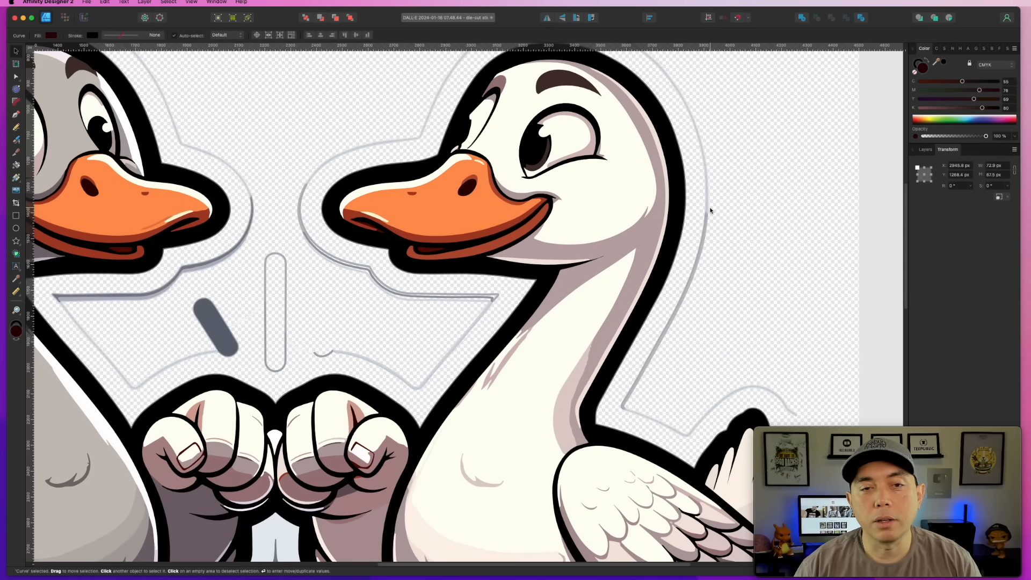
pyautogui.click(700, 148)
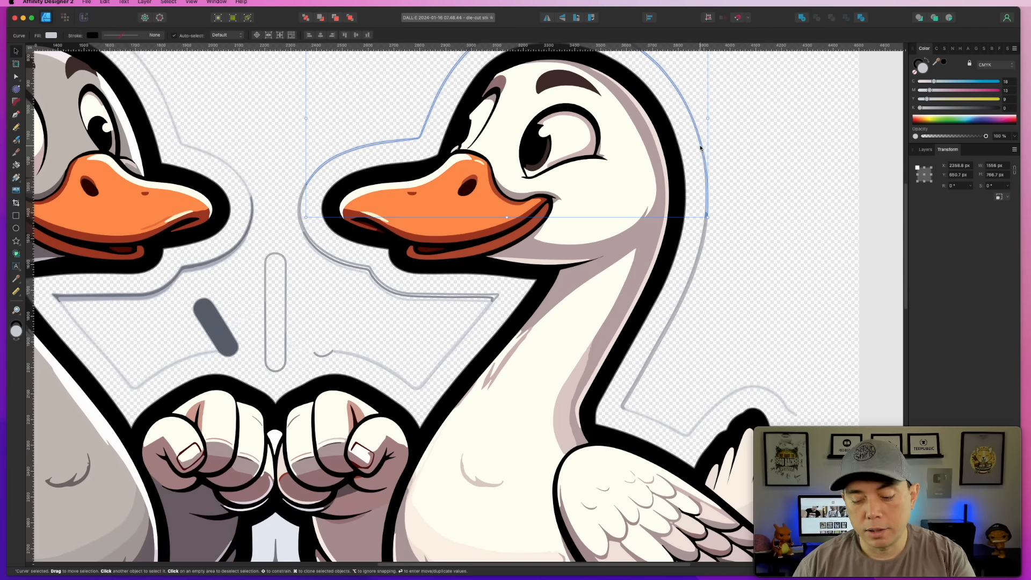
pyautogui.press('Delete')
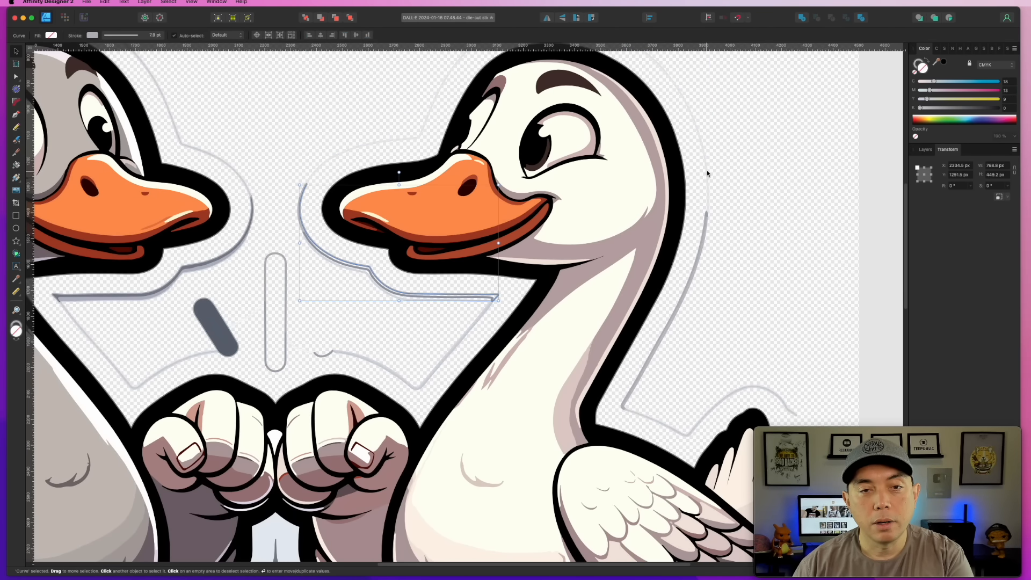
# - Fill the artboard with a muted purple-blue, CMYK 72, 68, 32, 7, to make leftover pieces stand out
pyautogui.scroll(-5, 731, 230)
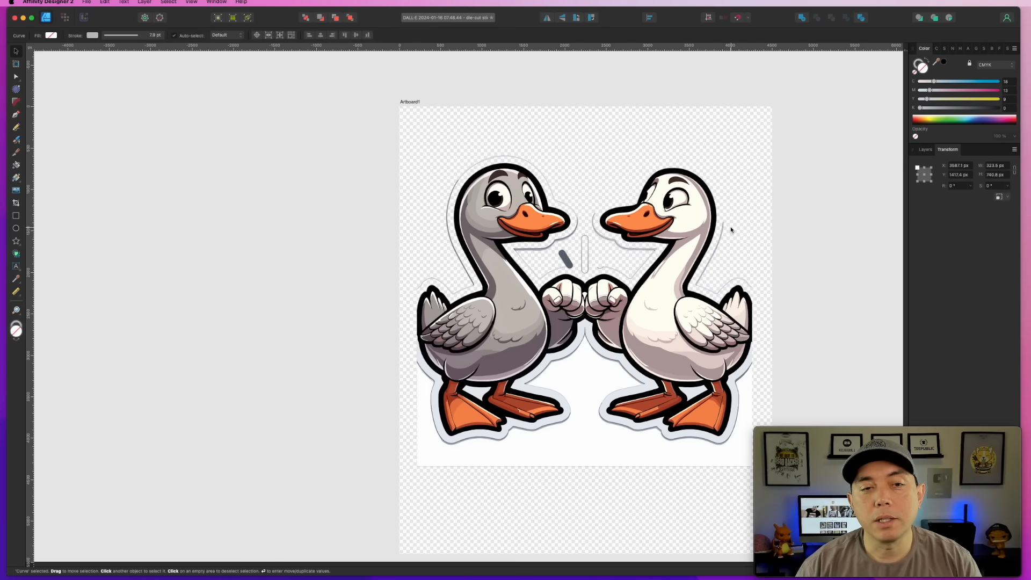
pyautogui.click(401, 103)
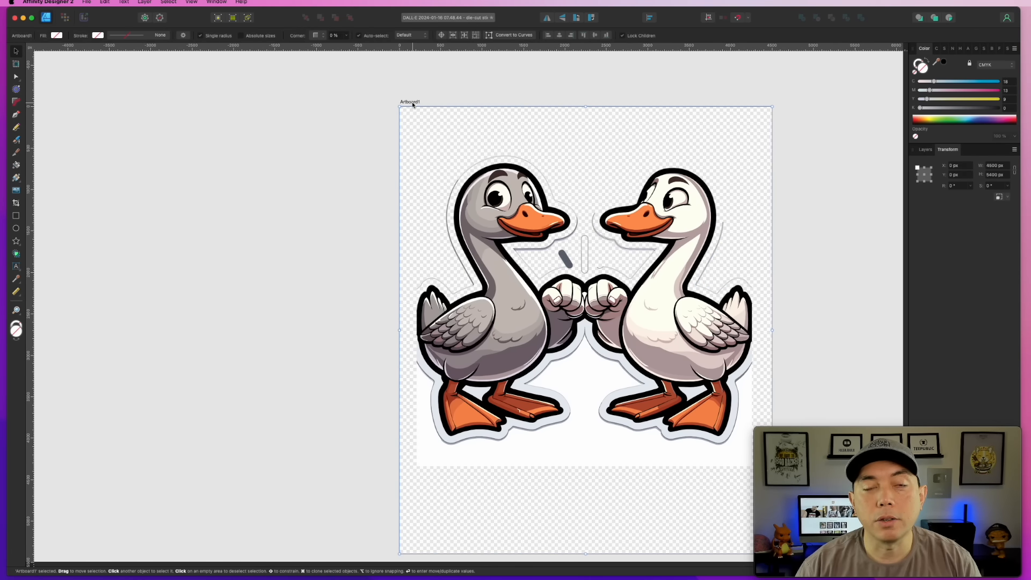
pyautogui.click(925, 150)
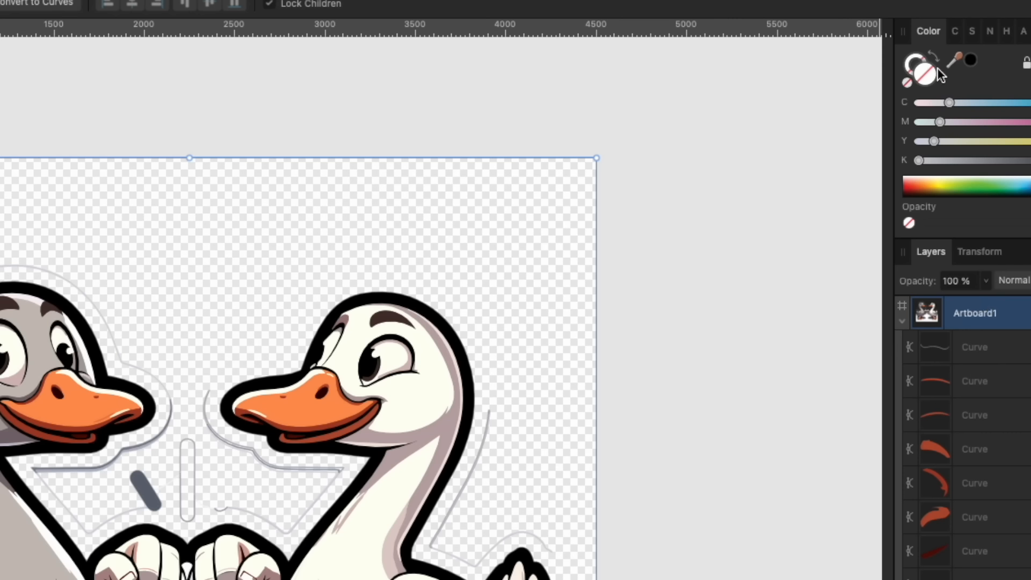
pyautogui.click(970, 59)
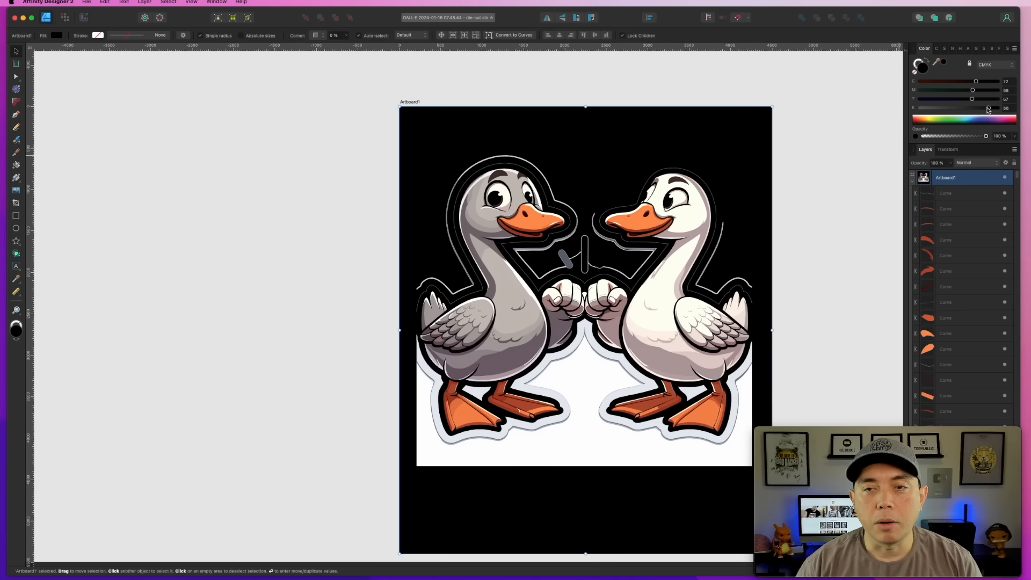
pyautogui.moveTo(992, 108); pyautogui.dragTo(945, 99)
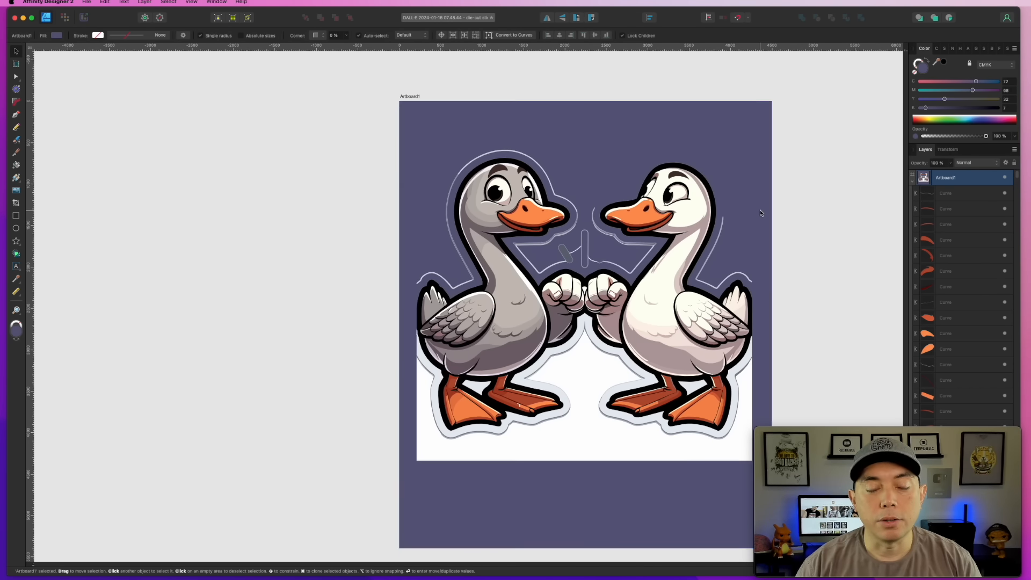
# - Delete the lower white background curve and the remaining pale sticker border around the geese
pyautogui.scroll(-3, 759, 209)
pyautogui.click(579, 385)
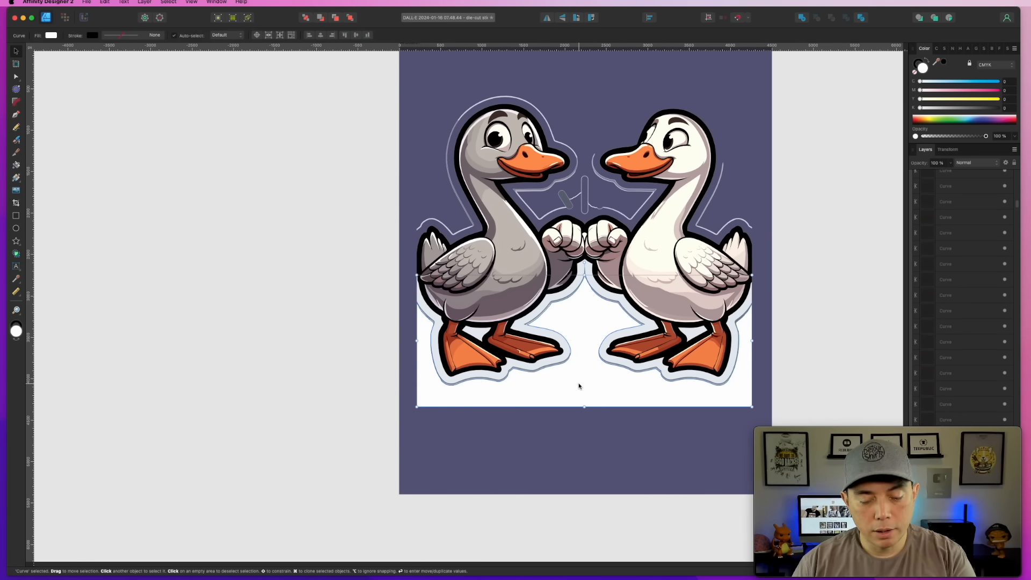
pyautogui.press('Delete')
pyautogui.click(660, 369)
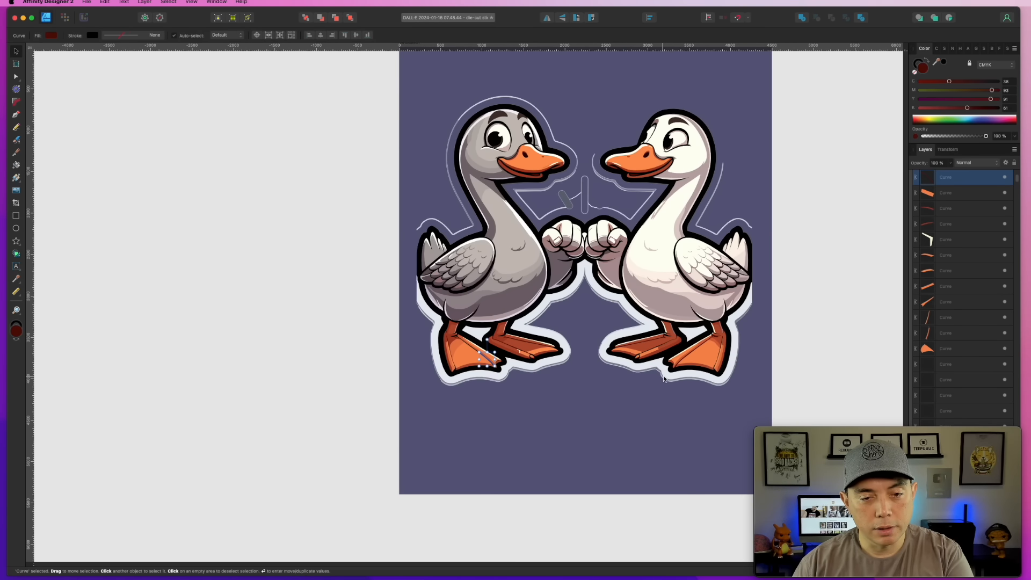
pyautogui.press('Delete')
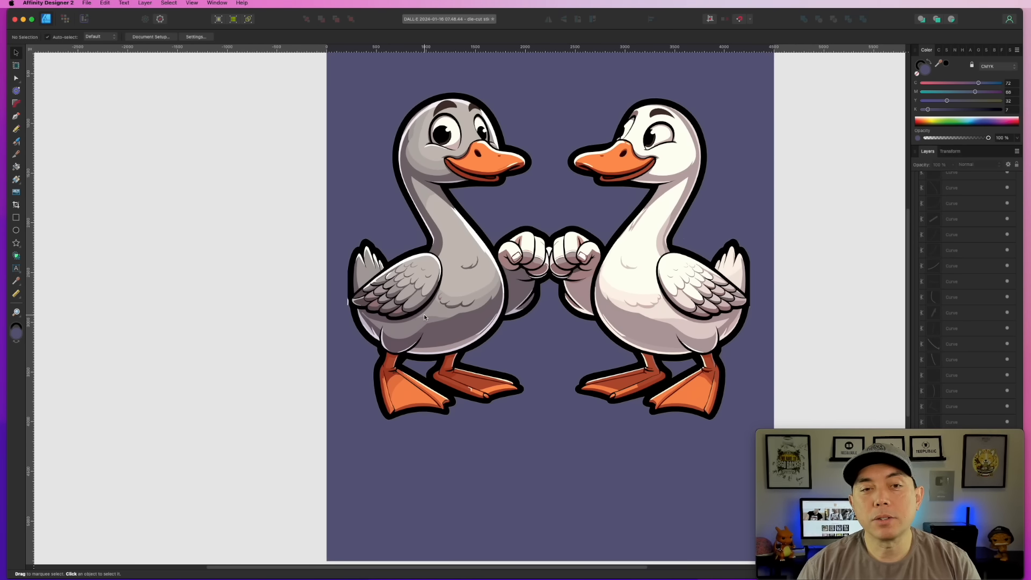
# - Delete the white sliver and the thin grey edge line along the outer side of the grey goose's wing
pyautogui.scroll(-2, 386, 285)
pyautogui.scroll(2, 346, 252)
pyautogui.scroll(6, 333, 256)
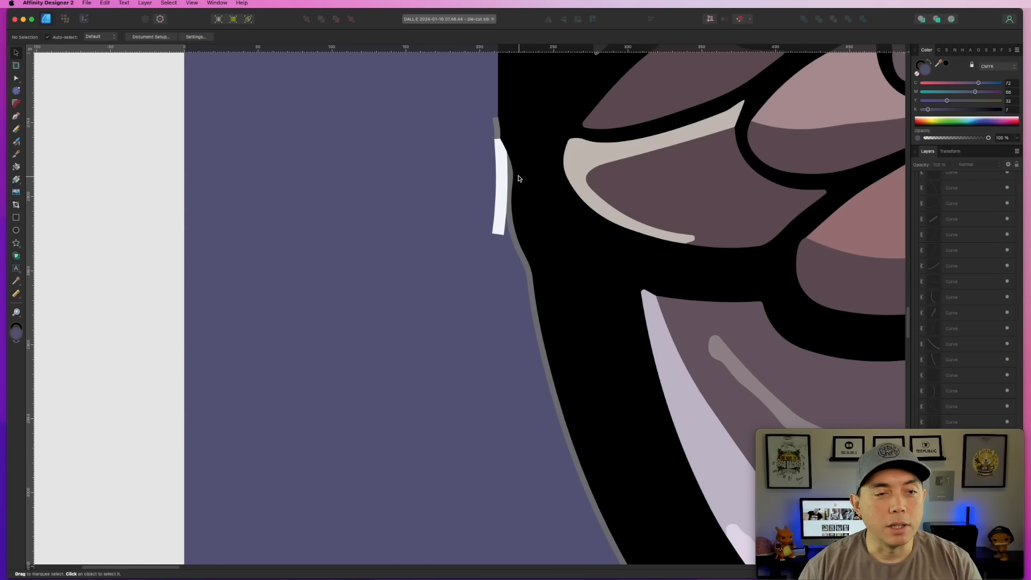
pyautogui.click(503, 172)
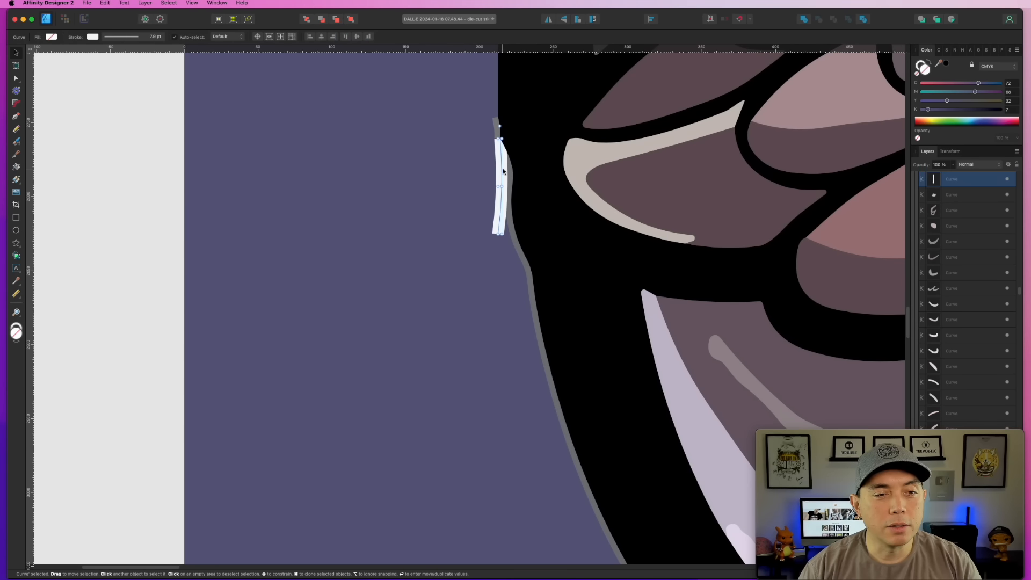
pyautogui.press('Delete')
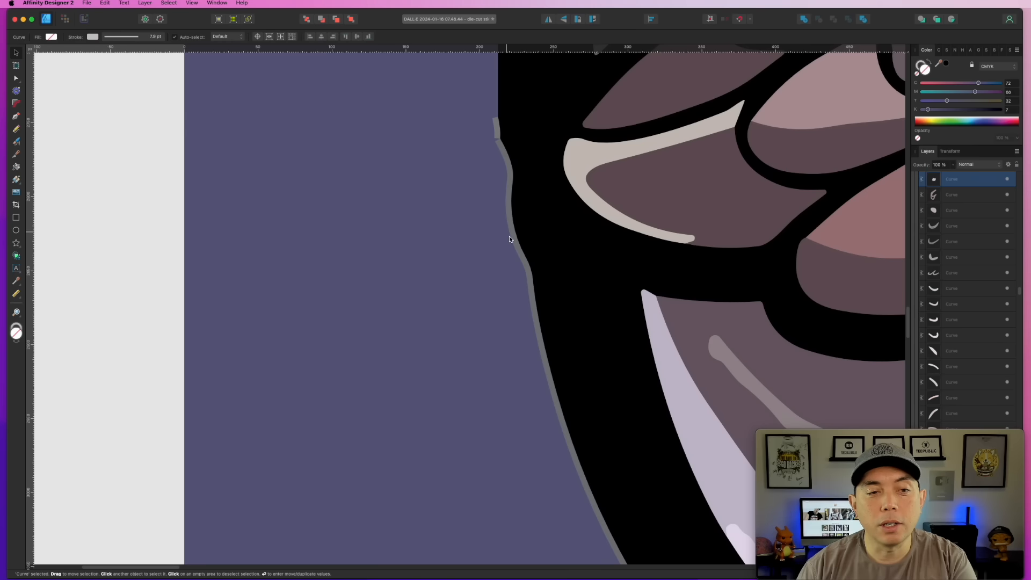
pyautogui.click(504, 155)
pyautogui.press('Delete')
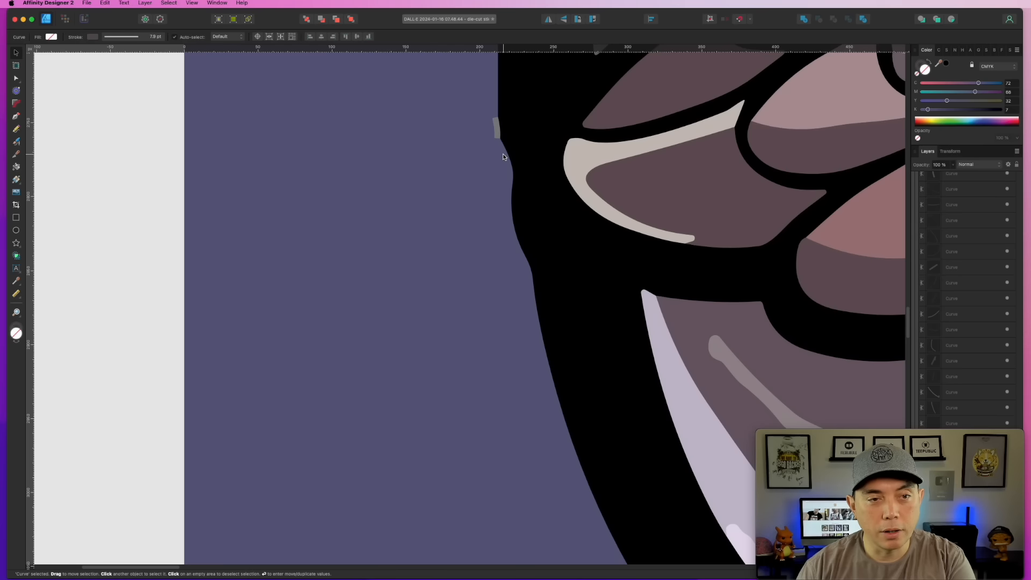
# - Delete the thin grey edge line around the grey goose's tail feathers
pyautogui.scroll(10, 529, 242)
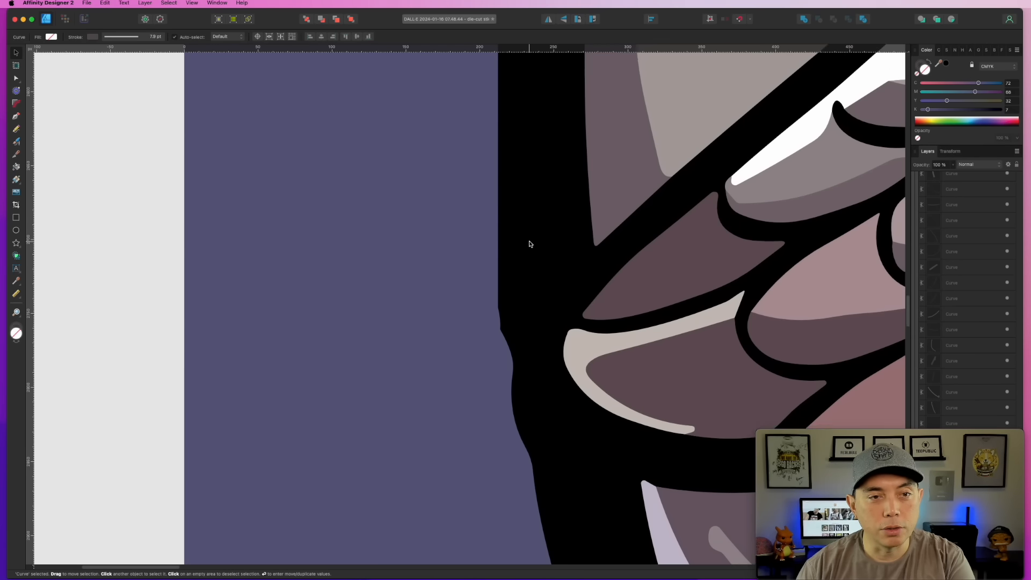
pyautogui.scroll(10, 529, 244)
pyautogui.hscroll(5, 525, 227)
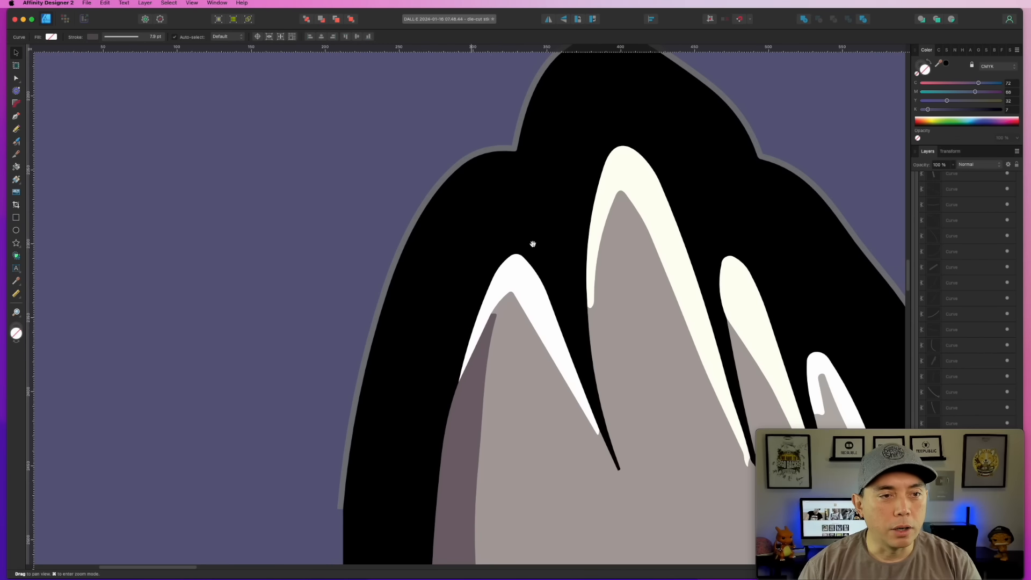
pyautogui.click(472, 154)
# - Examine the black outlines from the grey goose's neck and head across the fists to the white goose's face for stray fragments
pyautogui.hscroll(15, 473, 154)
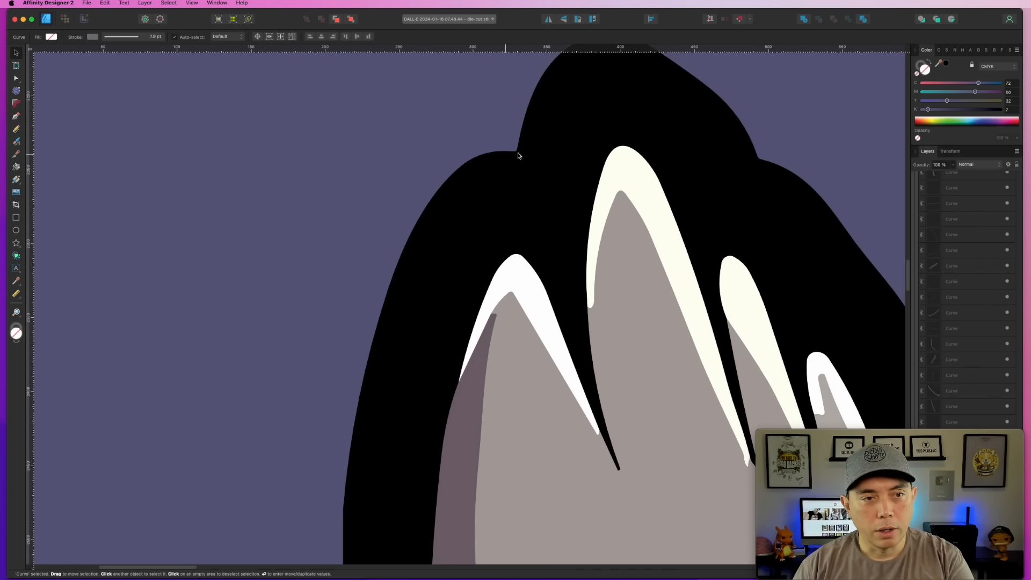
pyautogui.scroll(20, 628, 213)
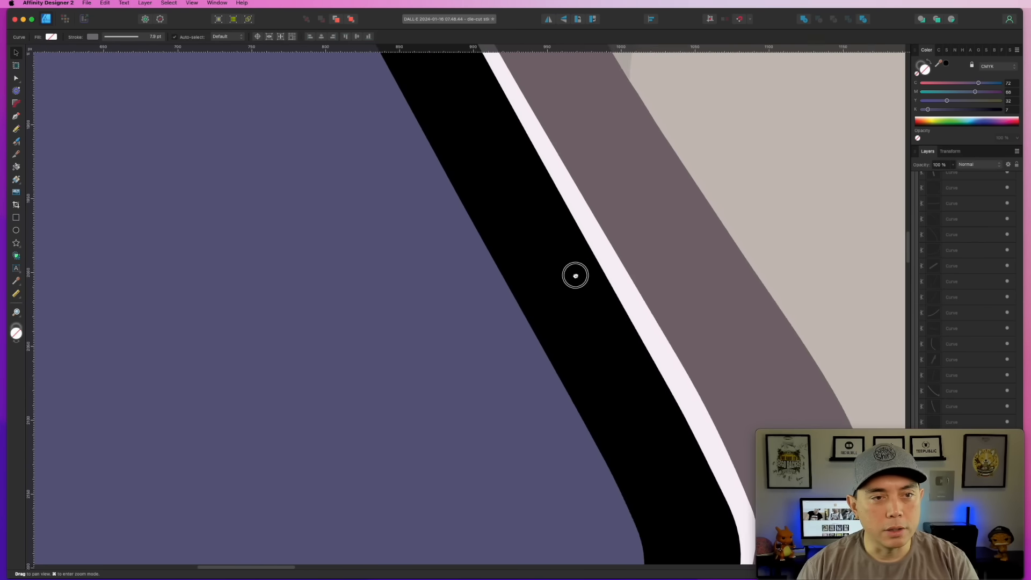
pyautogui.hscroll(15, 459, 481)
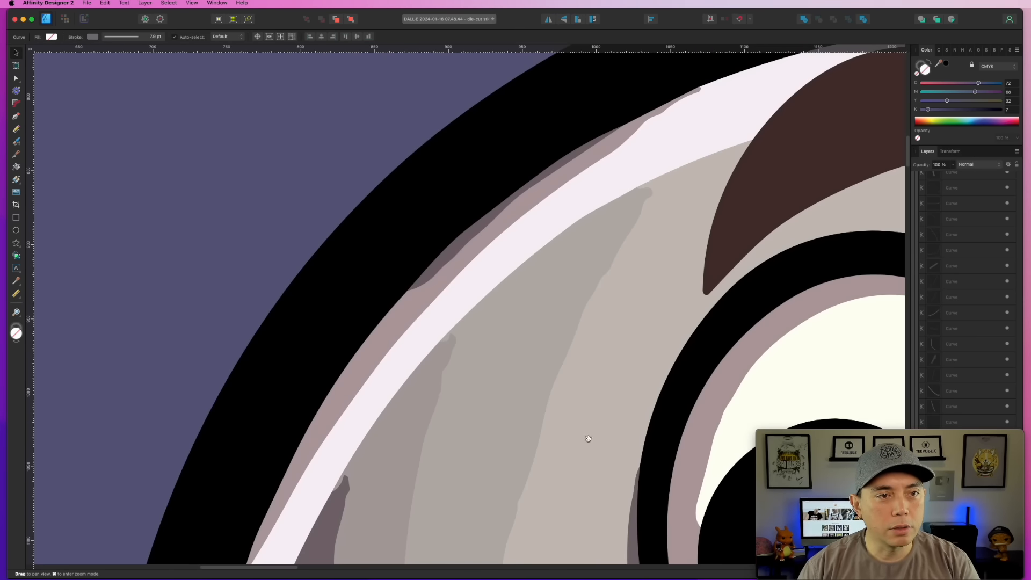
pyautogui.scroll(-20, 215, 71)
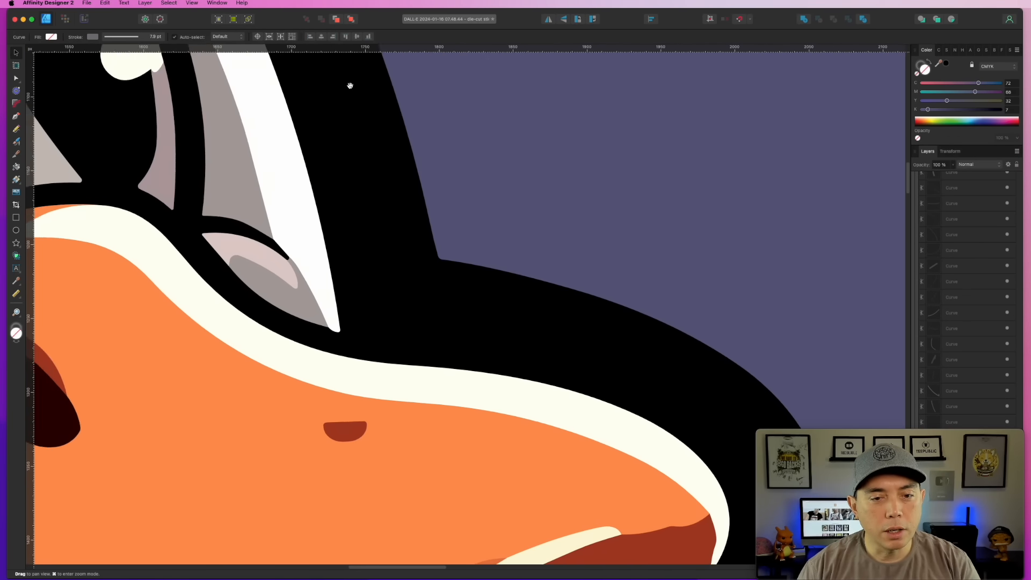
pyautogui.hscroll(15, 151, 224)
pyautogui.scroll(-15, 421, 313)
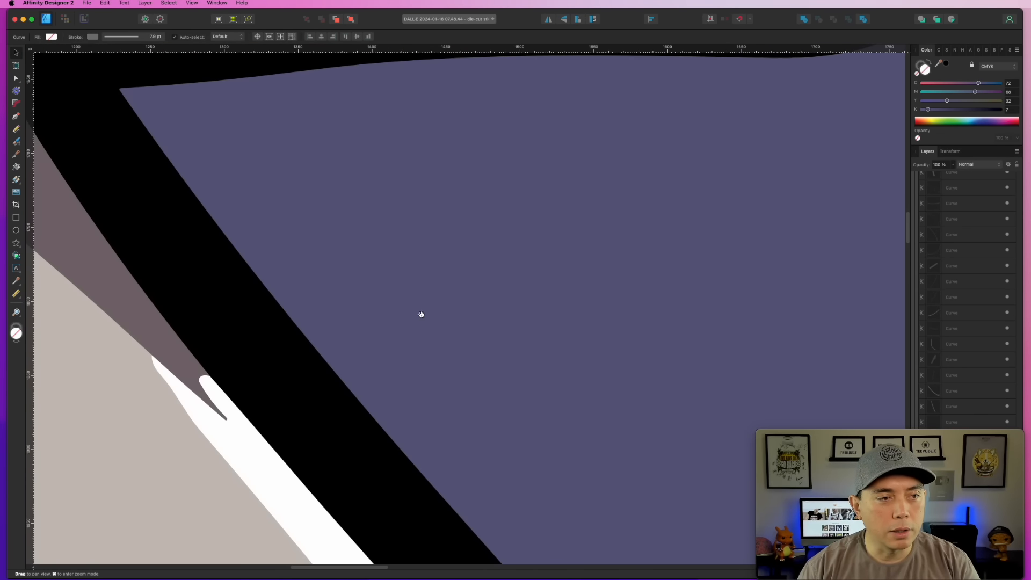
pyautogui.hscroll(20, 667, 362)
pyautogui.scroll(3, 667, 362)
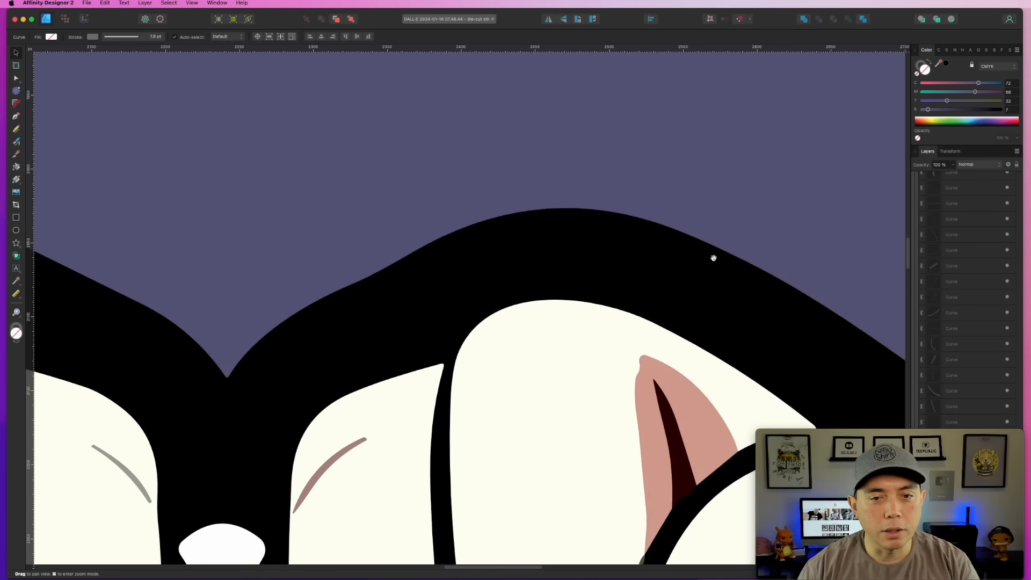
pyautogui.scroll(20, 590, 373)
pyautogui.hscroll(-10, 591, 373)
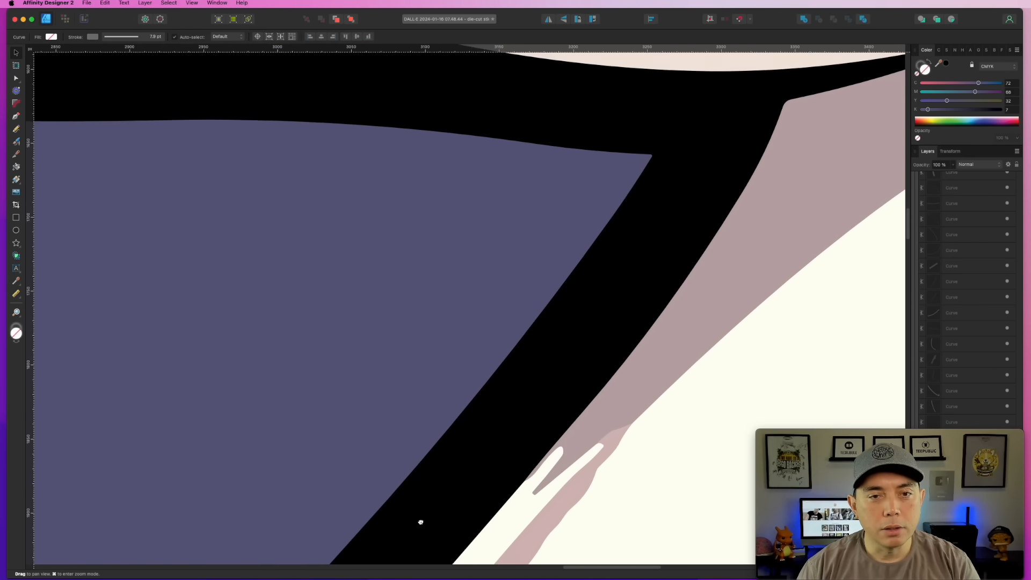
pyautogui.scroll(20, 518, 270)
pyautogui.hscroll(-12, 518, 270)
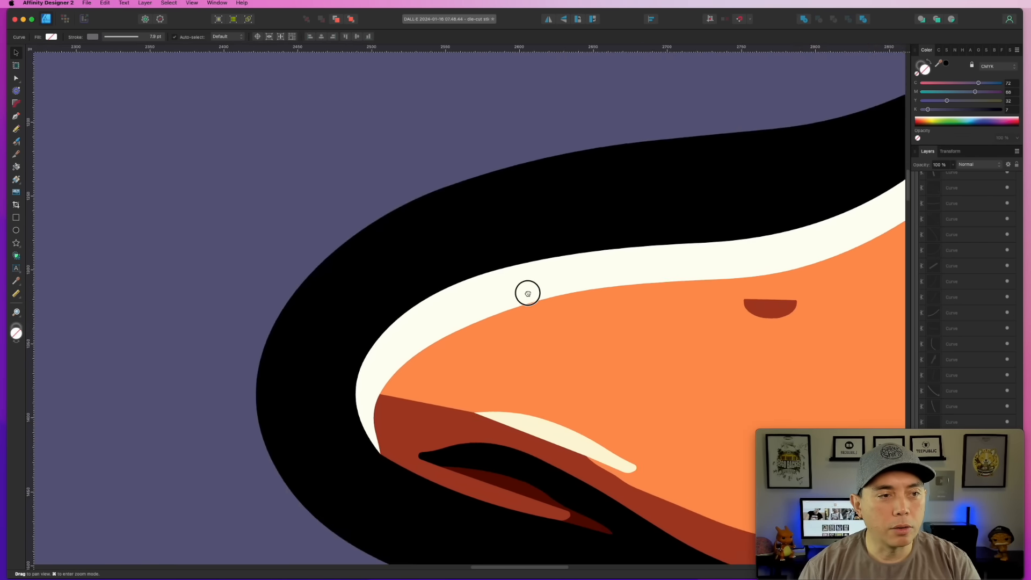
pyautogui.hscroll(20, 526, 292)
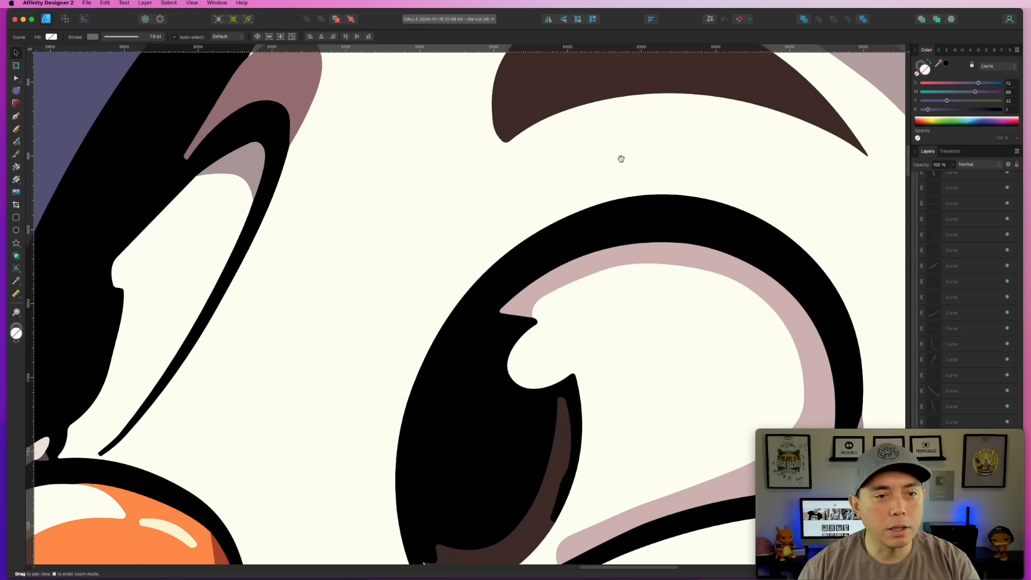
pyautogui.moveTo(621, 159)
pyautogui.mouseDown()
pyautogui.moveTo(352, 361)
pyautogui.moveTo(640, 154)
pyautogui.mouseUp()
pyautogui.moveTo(303, 209); pyautogui.dragTo(534, 111)
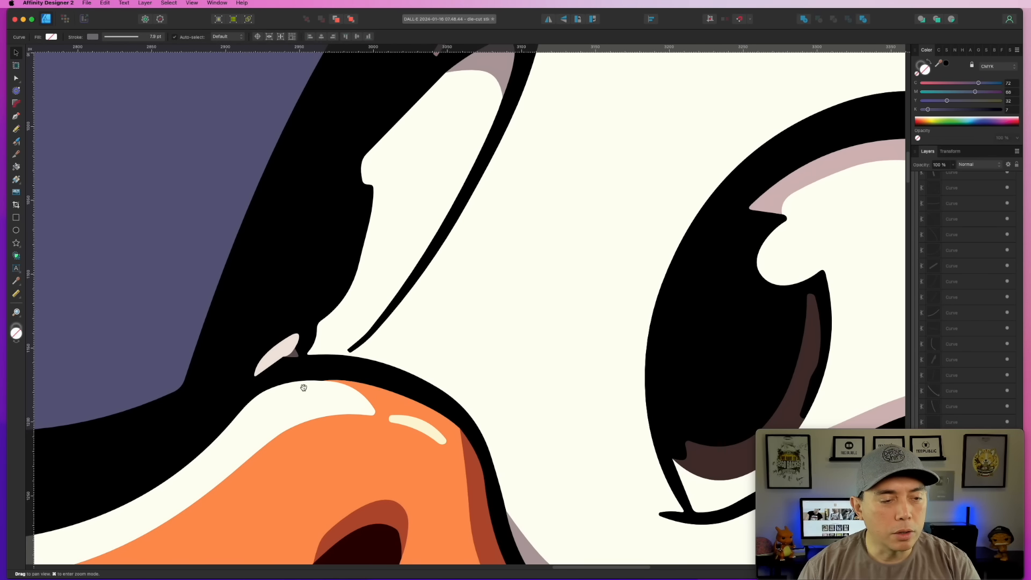
# - Recolor the small grey fragment above the white goose's beak with the black sampled from the surrounding outline
pyautogui.click(295, 359)
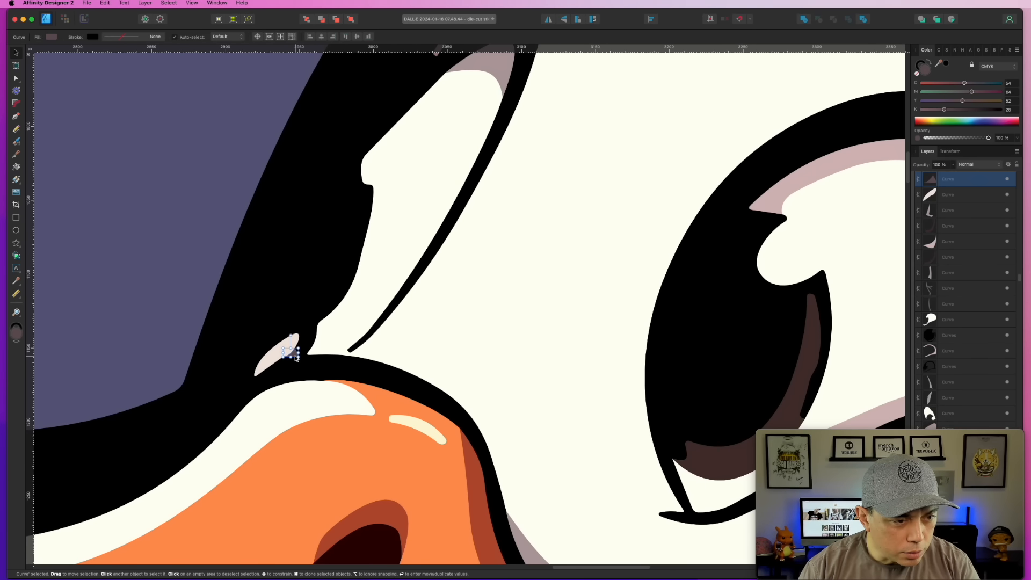
pyautogui.scroll(5, 290, 352)
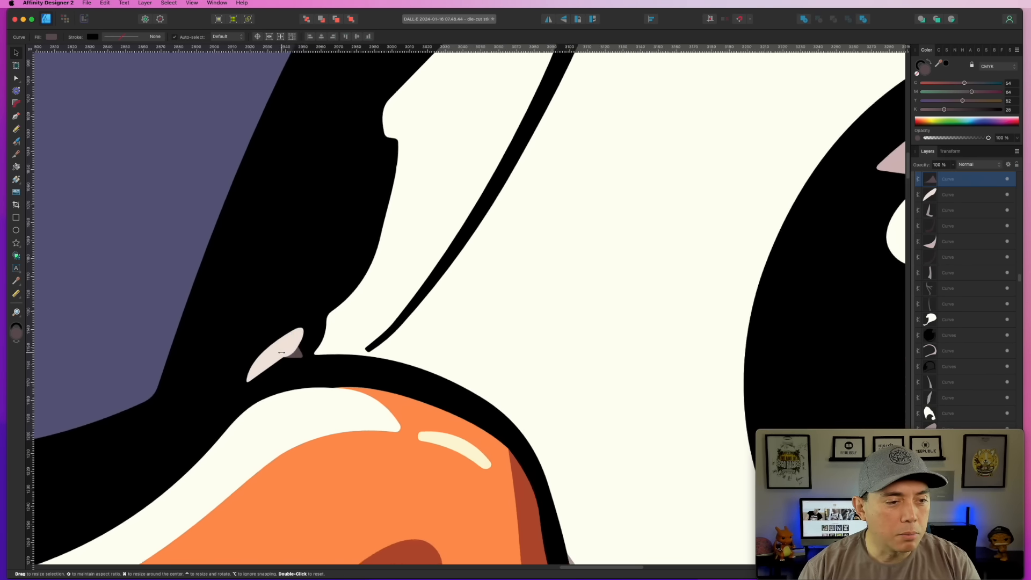
pyautogui.moveTo(938, 64); pyautogui.dragTo(314, 256)
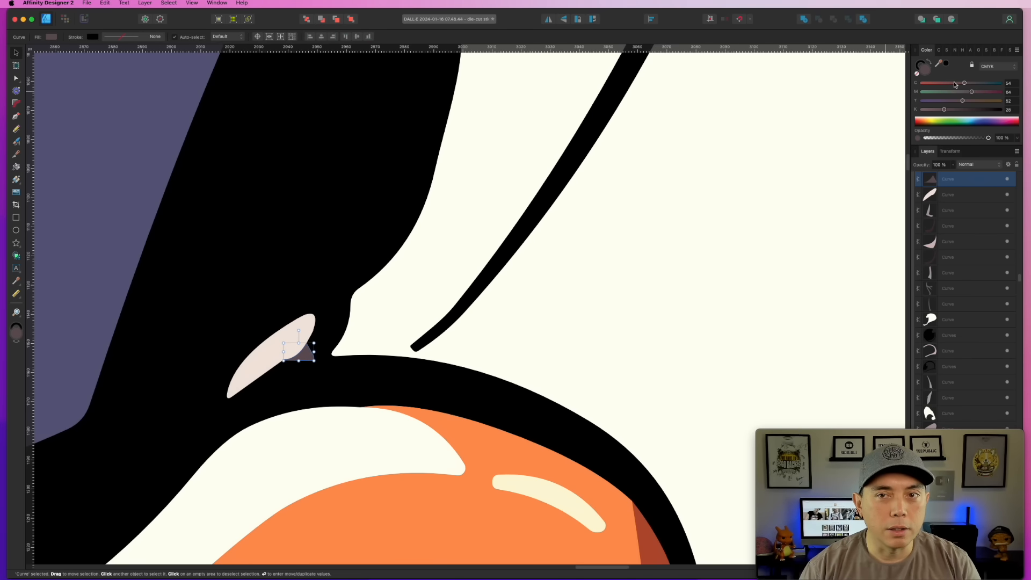
pyautogui.click(946, 65)
pyautogui.click(467, 323)
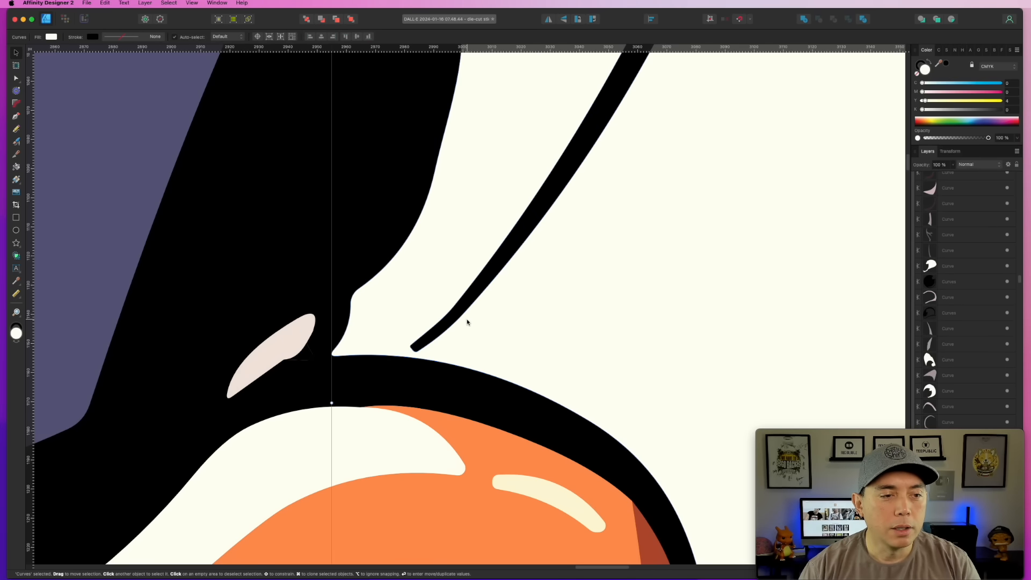
# - Delete the stray edge curves along the outside of the white goose's neck and back
pyautogui.scroll(-3, 467, 321)
pyautogui.scroll(-3, 467, 322)
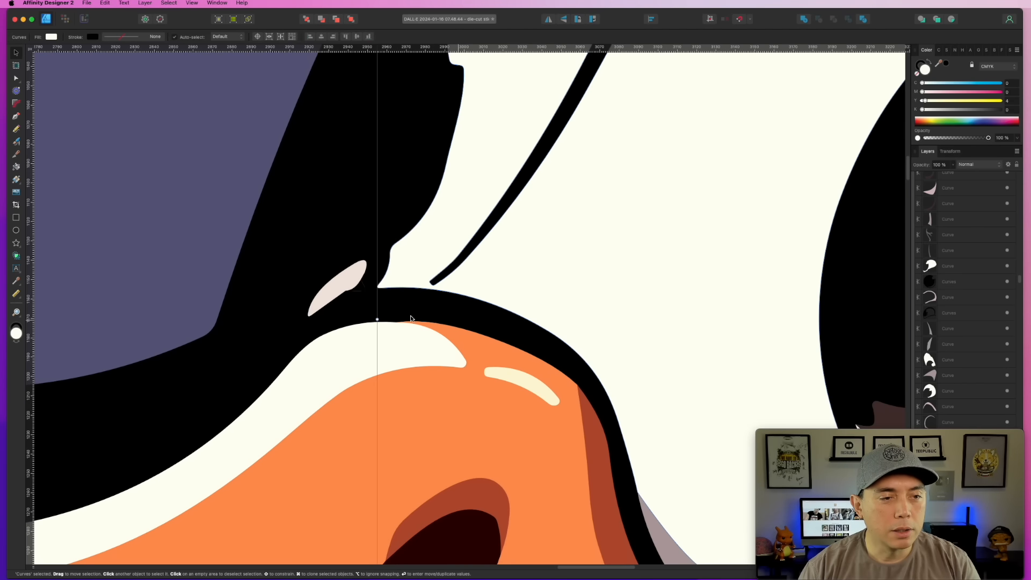
pyautogui.scroll(-3, 392, 299)
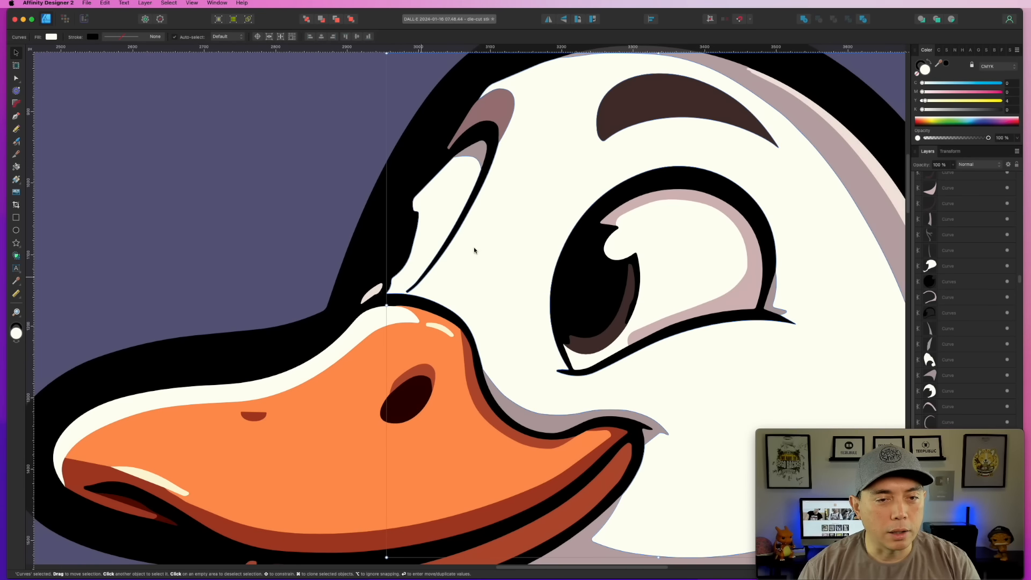
pyautogui.scroll(-3, 724, 212)
pyautogui.moveTo(838, 175); pyautogui.dragTo(583, 88)
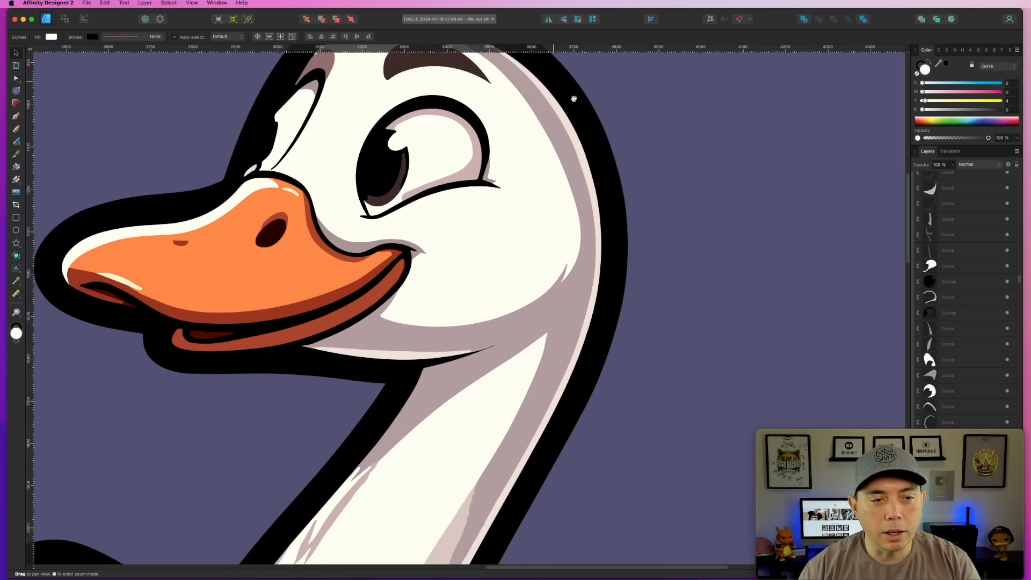
pyautogui.moveTo(665, 329); pyautogui.dragTo(710, 208)
pyautogui.scroll(-10, 710, 207)
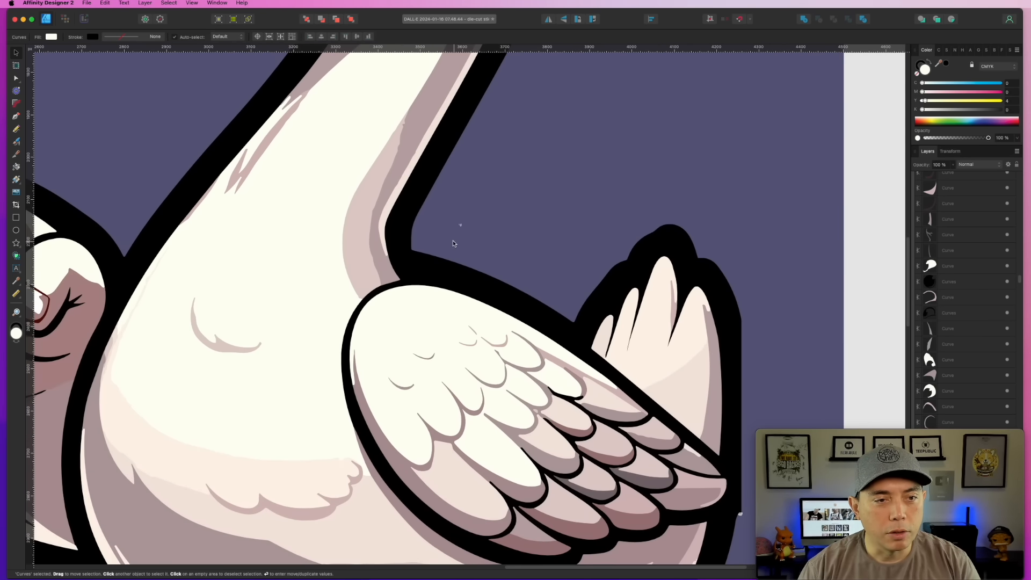
pyautogui.press('Delete')
pyautogui.scroll(5, 486, 231)
pyautogui.moveTo(475, 196); pyautogui.dragTo(406, 239)
pyautogui.press('Delete')
# - Delete the tiny stray grey curves at the outline's corner beside the white goose's wing tip
pyautogui.scroll(-8, 585, 279)
pyautogui.hscroll(8, 585, 280)
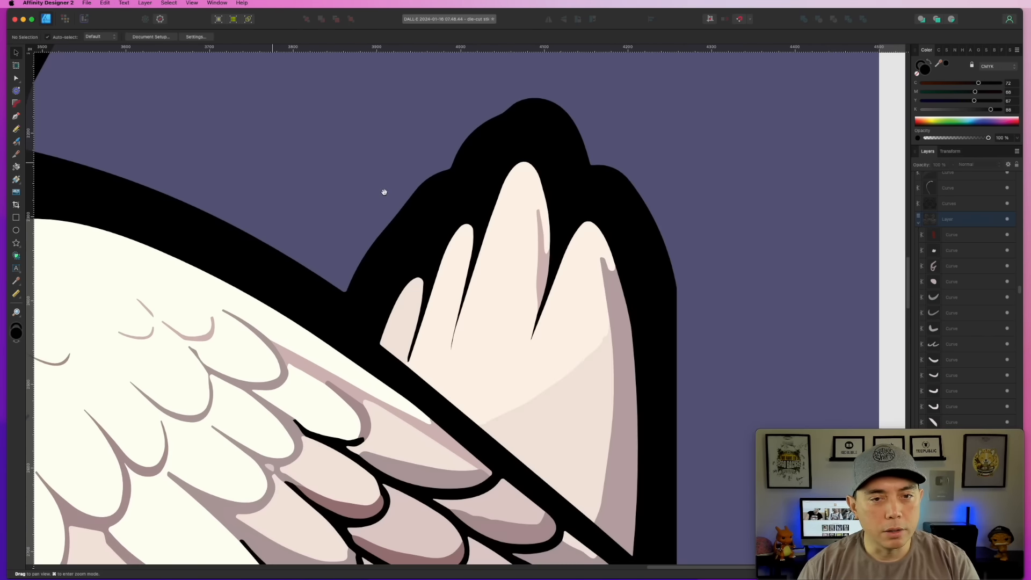
pyautogui.scroll(-6, 671, 300)
pyautogui.scroll(4, 652, 247)
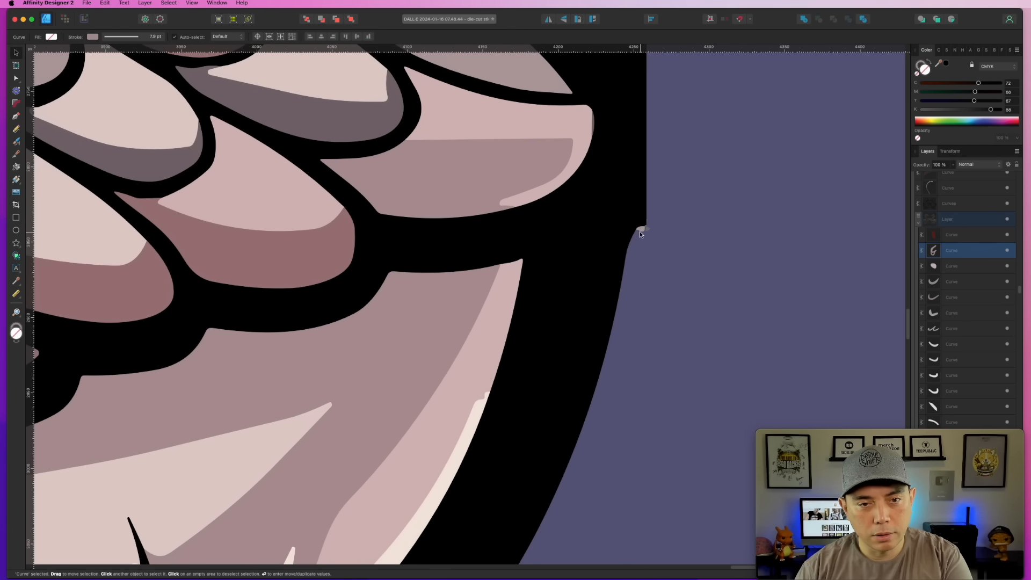
pyautogui.click(641, 230)
pyautogui.click(649, 230)
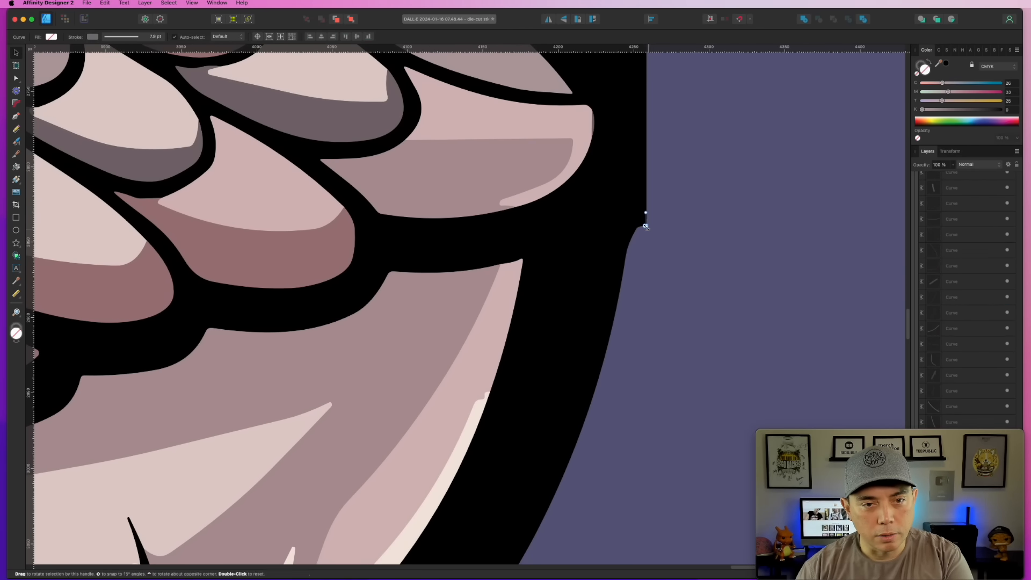
pyautogui.press('Delete')
# - Delete the grey edge line around the background gap between the white goose's legs
pyautogui.scroll(-5, 695, 333)
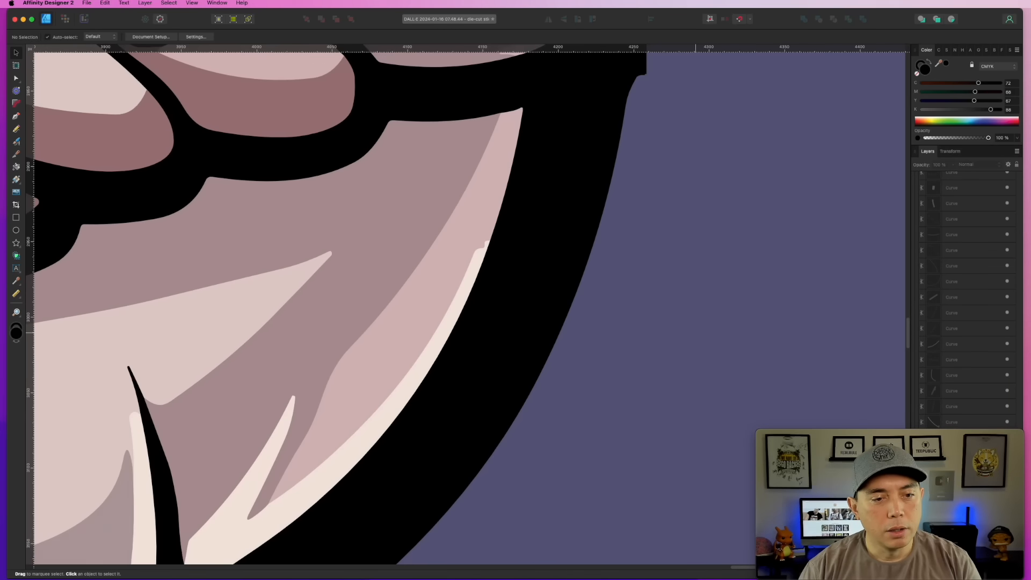
pyautogui.scroll(-4, 696, 333)
pyautogui.scroll(-4, 695, 333)
pyautogui.moveTo(659, 448); pyautogui.dragTo(754, 158)
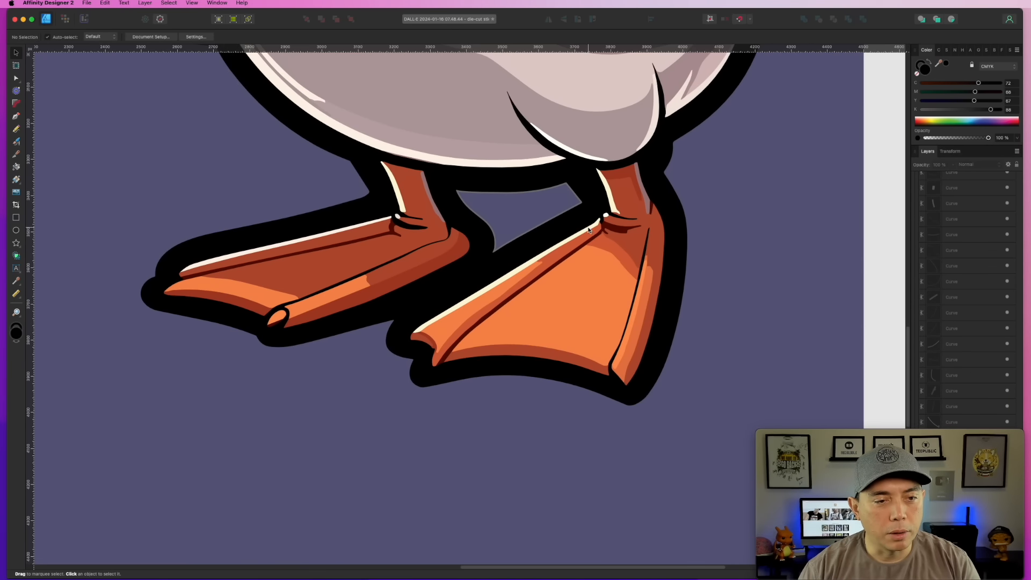
pyautogui.scroll(4, 526, 290)
pyautogui.scroll(6, 469, 347)
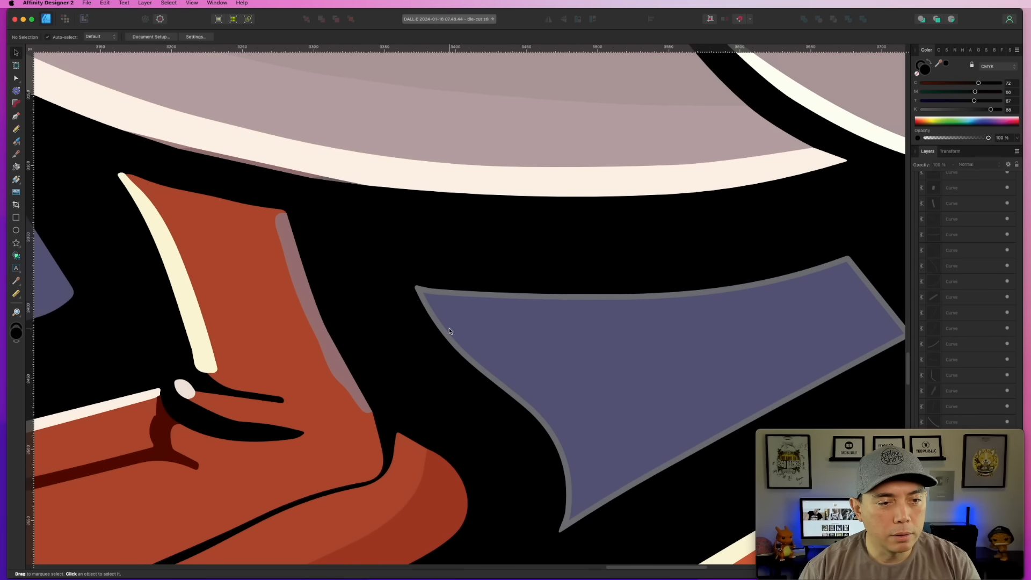
pyautogui.click(448, 330)
pyautogui.press('Delete')
pyautogui.scroll(-6, 467, 332)
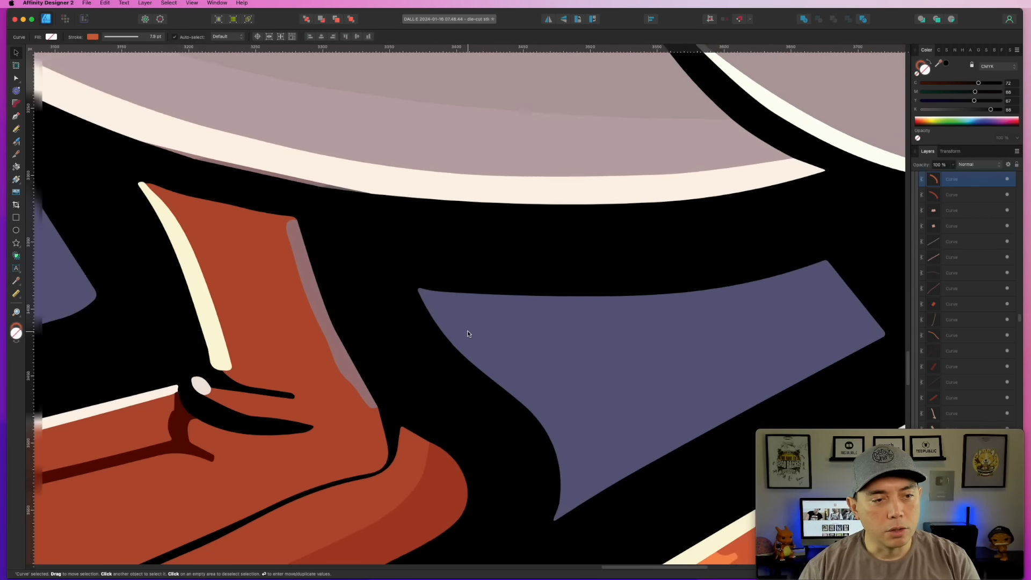
# - Recolor the darker band across the grey goose's lower breast with the lighter grey sampled from its breast
pyautogui.scroll(-6, 467, 330)
pyautogui.scroll(4, 531, 153)
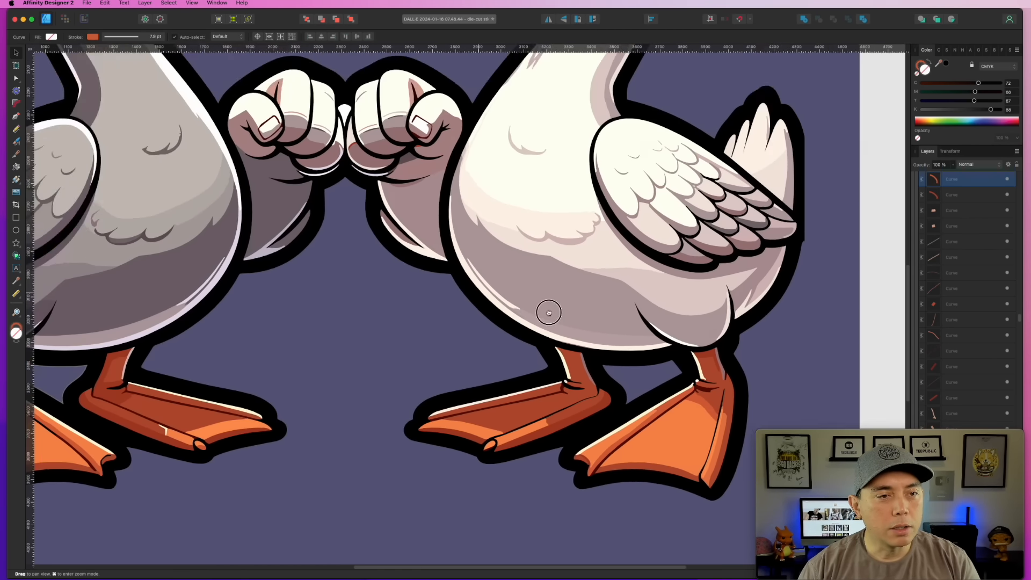
pyautogui.scroll(5, 339, 258)
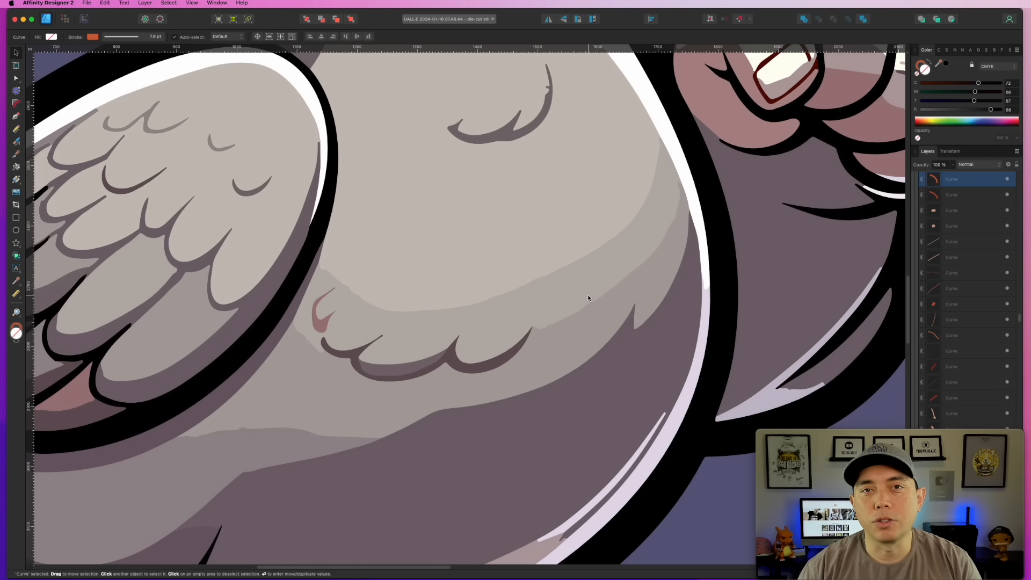
pyautogui.click(558, 290)
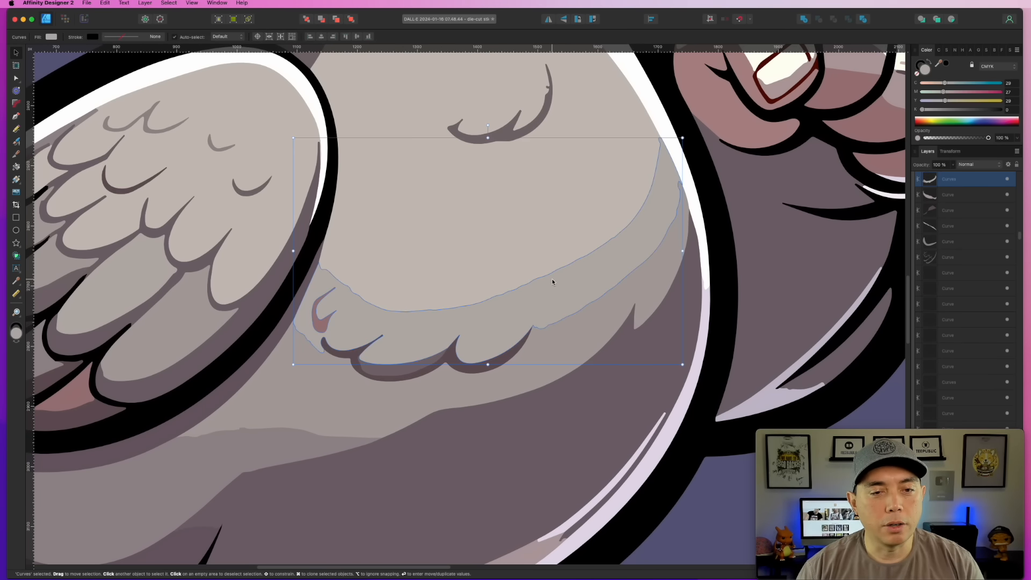
pyautogui.moveTo(940, 64); pyautogui.dragTo(604, 184)
pyautogui.click(945, 64)
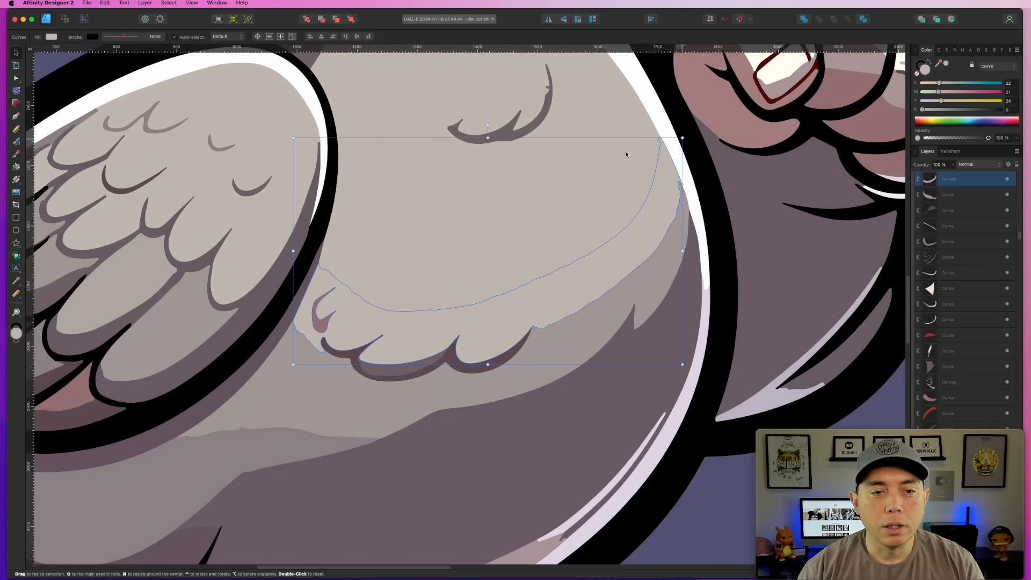
pyautogui.click(579, 139)
pyautogui.click(668, 131)
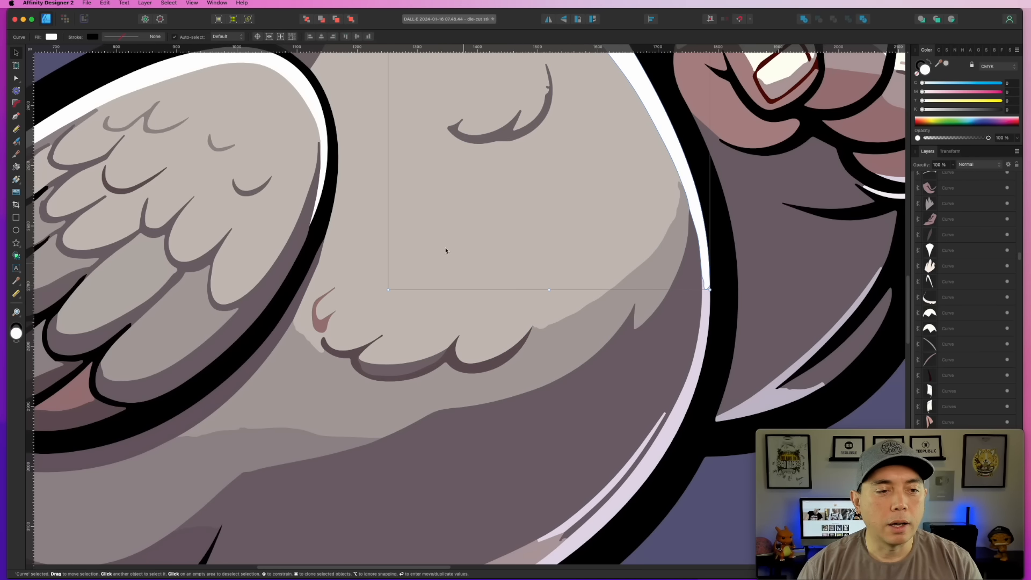
pyautogui.scroll(-2, 615, 282)
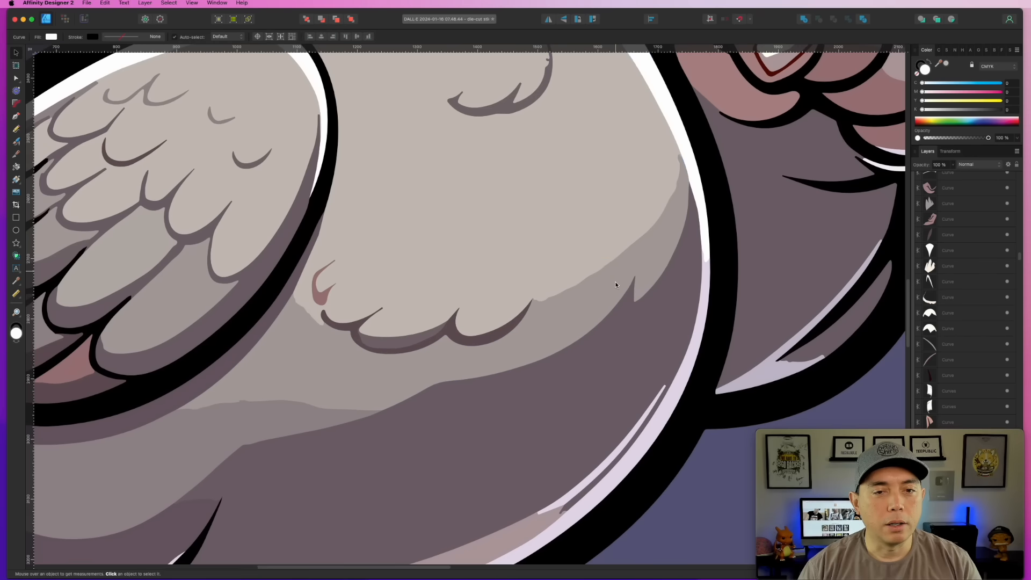
pyautogui.scroll(-3, 616, 285)
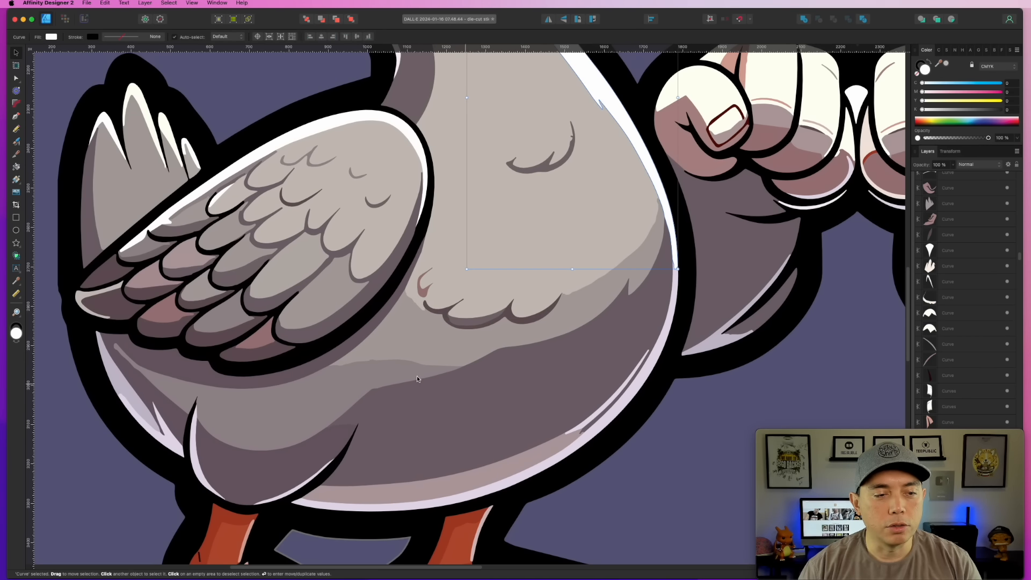
# - Recolor the pale pink band across the white goose's lower breast with the off-white sampled from its breast
pyautogui.scroll(-4, 587, 277)
pyautogui.click(682, 361)
pyautogui.moveTo(691, 349); pyautogui.dragTo(434, 344)
pyautogui.scroll(6, 588, 223)
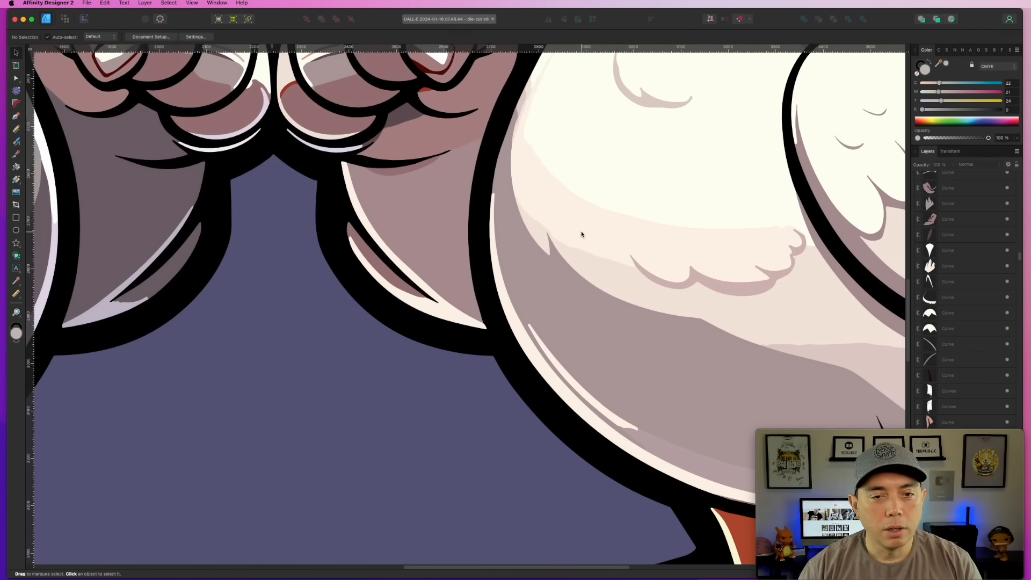
pyautogui.click(588, 223)
pyautogui.moveTo(942, 65); pyautogui.dragTo(683, 158)
pyautogui.click(945, 64)
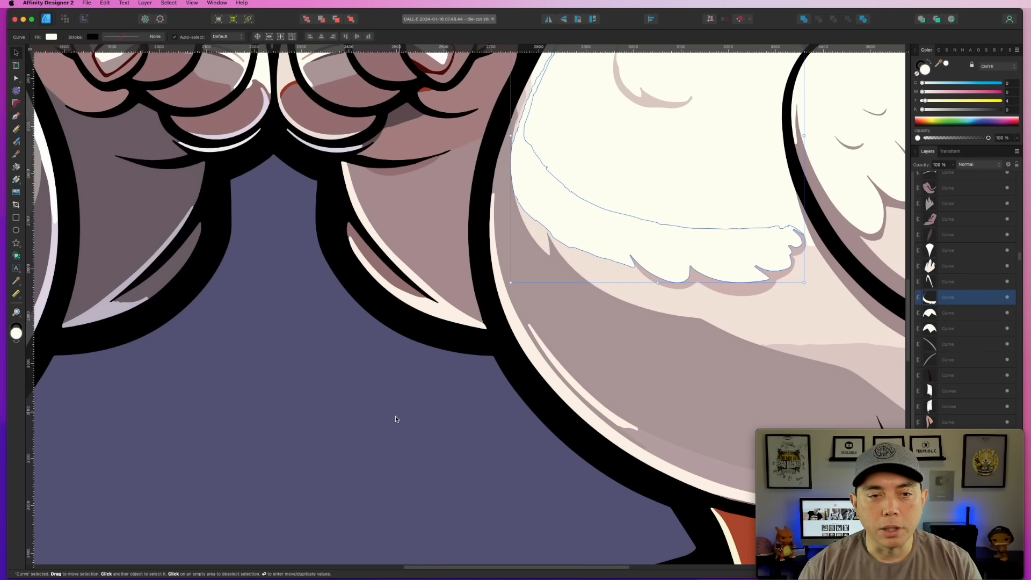
pyautogui.press('super+d')
# - Delete the grey edge line around the background gap between the grey goose's legs
pyautogui.scroll(-5, 529, 319)
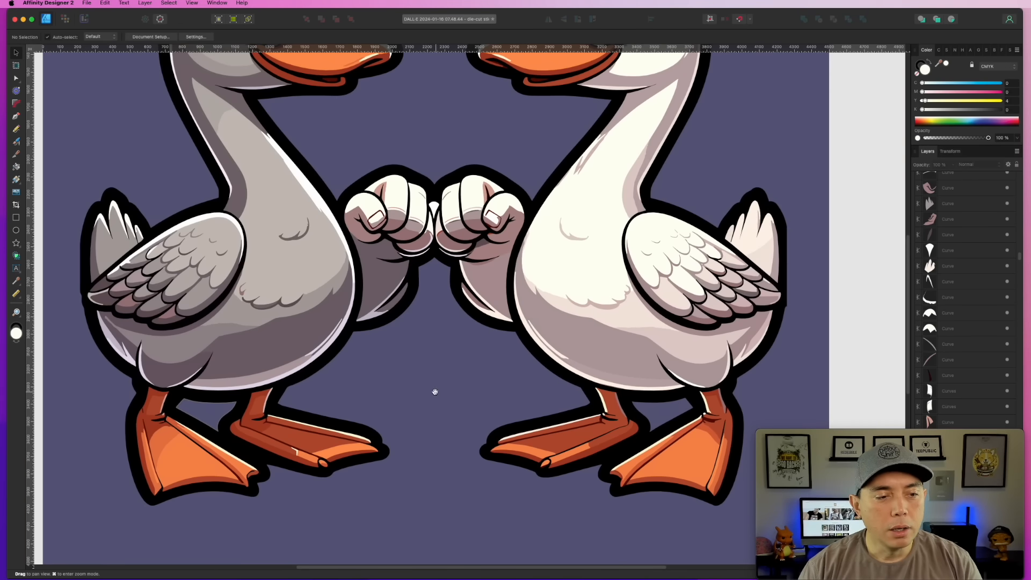
pyautogui.moveTo(432, 391); pyautogui.dragTo(658, 322)
pyautogui.scroll(5, 418, 330)
pyautogui.scroll(3, 418, 332)
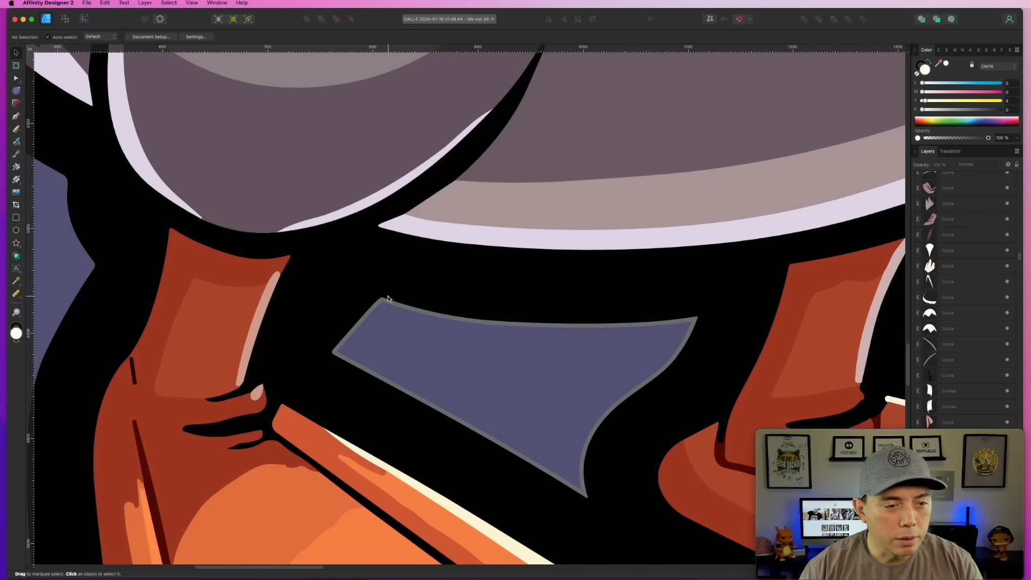
pyautogui.click(385, 304)
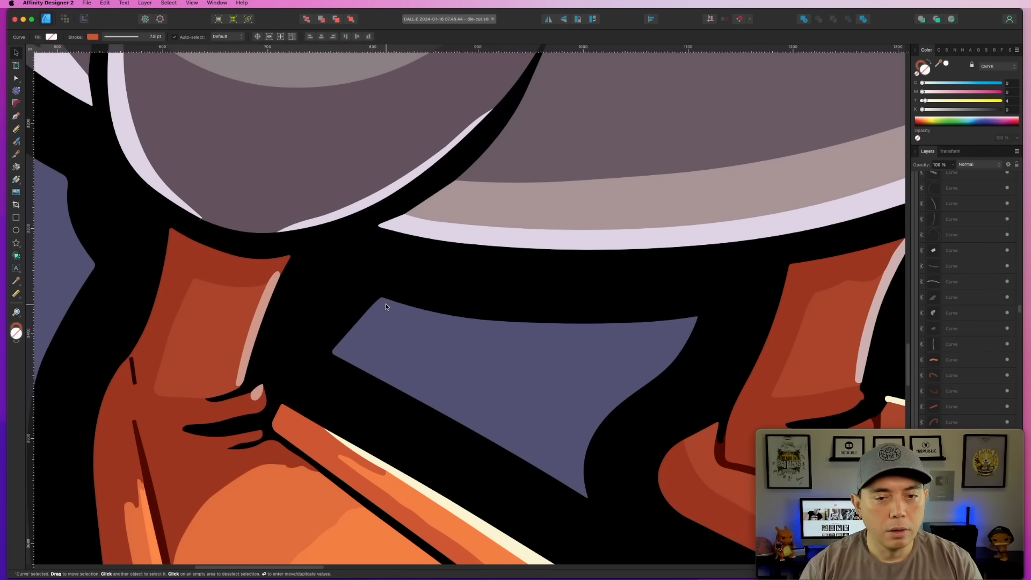
# - Add a node midway along the flat outer outline beside the white goose's tail and pull it outward
pyautogui.scroll(-10, 385, 304)
pyautogui.scroll(-5, 781, 287)
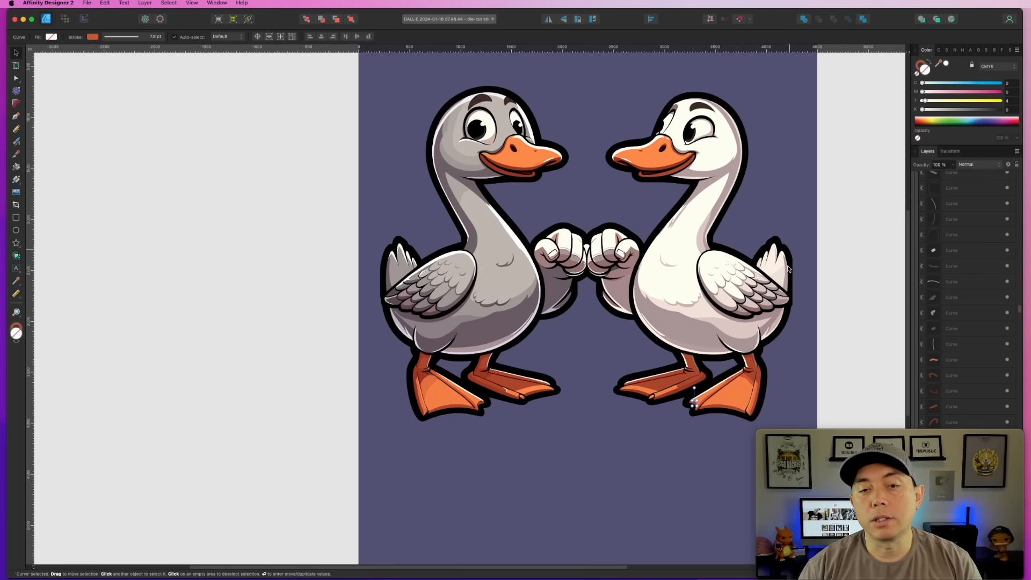
pyautogui.scroll(8, 781, 287)
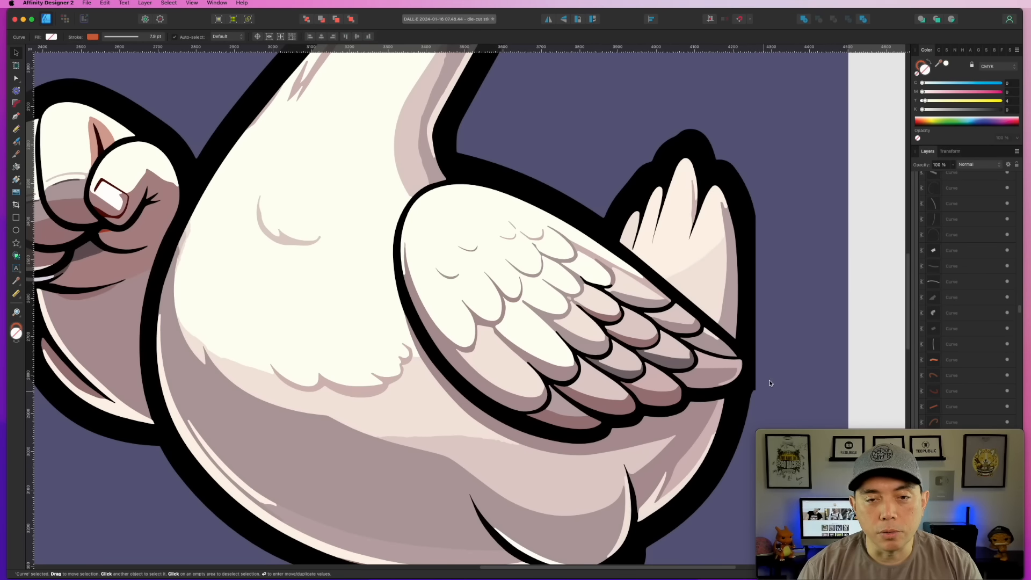
pyautogui.scroll(-3, 770, 383)
pyautogui.scroll(4, 770, 383)
pyautogui.moveTo(834, 315); pyautogui.dragTo(703, 266)
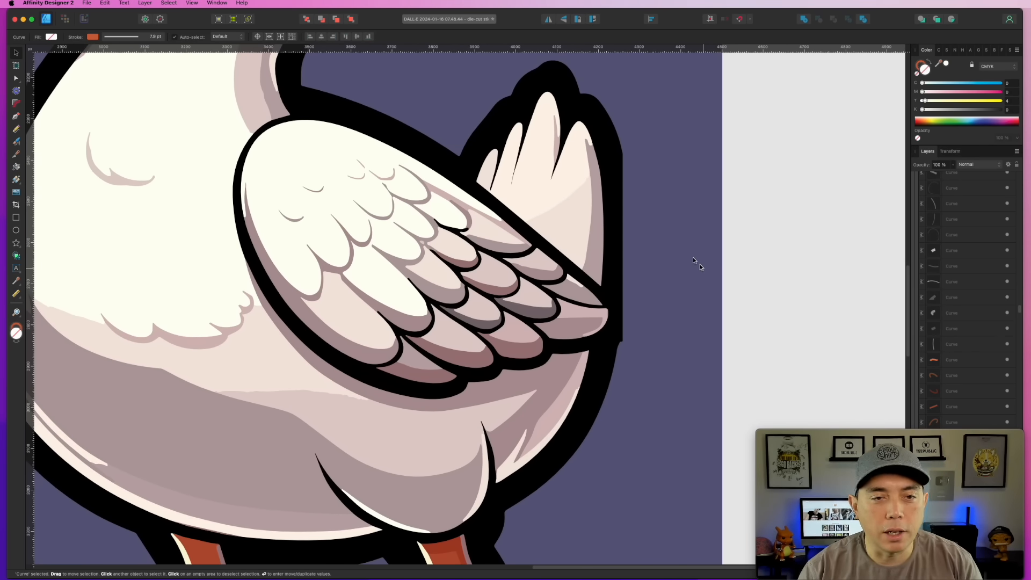
pyautogui.scroll(4, 630, 251)
pyautogui.doubleClick(606, 198)
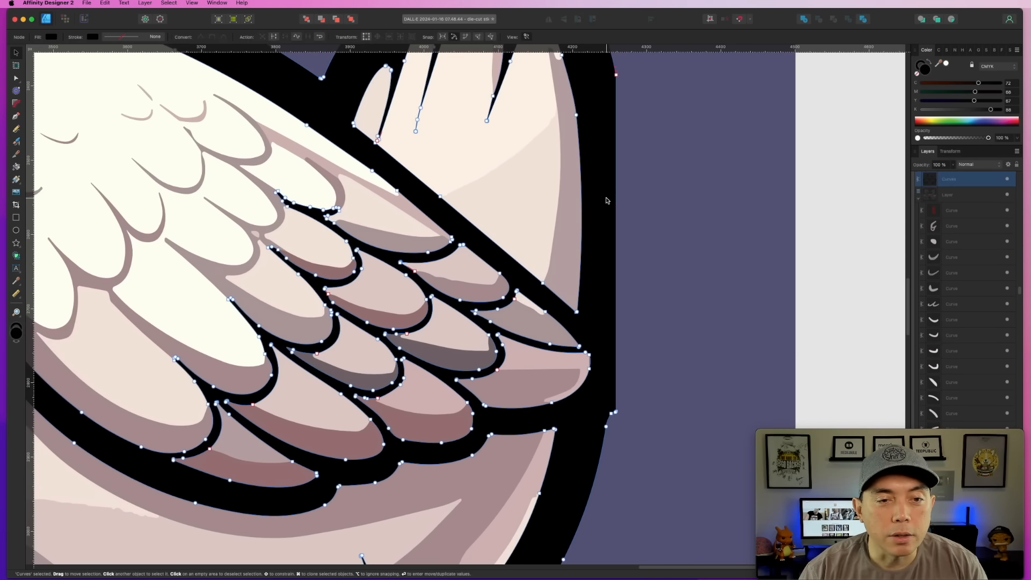
pyautogui.click(616, 206)
pyautogui.moveTo(616, 207); pyautogui.dragTo(631, 228)
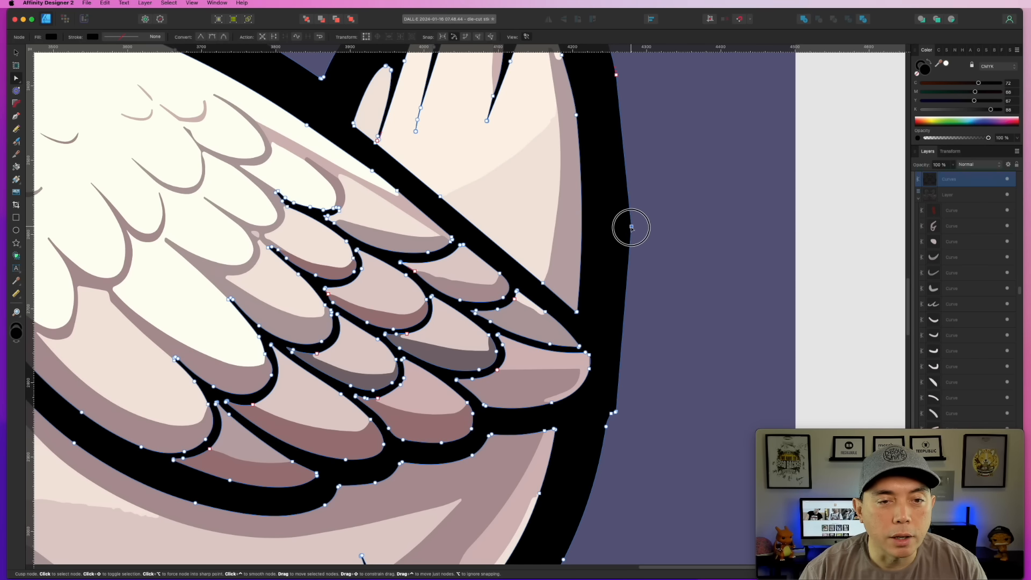
# - Make the new tail outline node smooth and adjust its handle and position to round the flat edge
pyautogui.click(215, 38)
pyautogui.moveTo(632, 176); pyautogui.dragTo(630, 165)
pyautogui.moveTo(631, 227); pyautogui.dragTo(625, 220)
pyautogui.click(653, 253)
pyautogui.scroll(-5, 666, 421)
pyautogui.scroll(8, 665, 421)
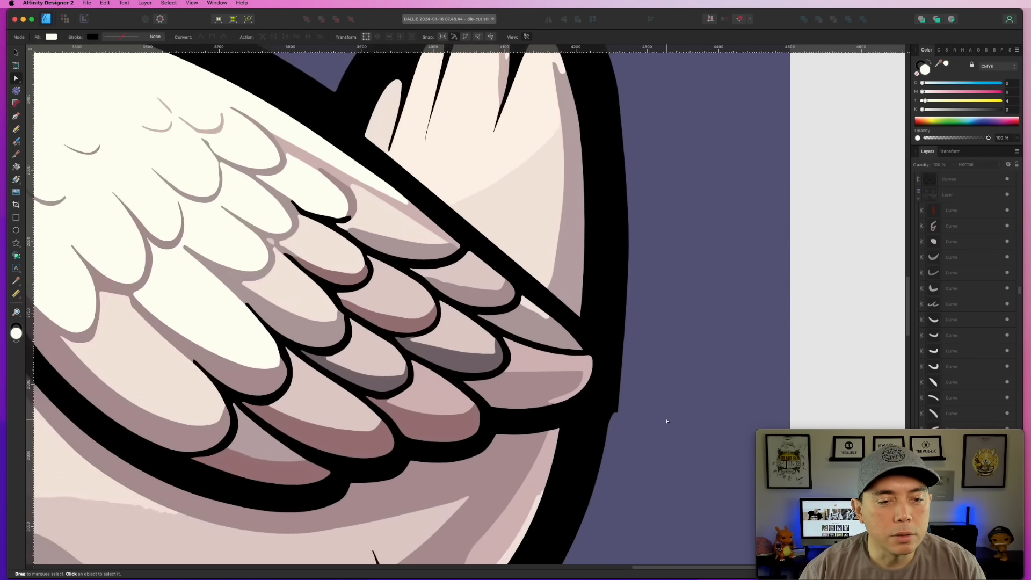
# - Pull the outer outline outward beside the white goose's wing tip and delete the nodes forming the notch below it
pyautogui.scroll(-4, 573, 435)
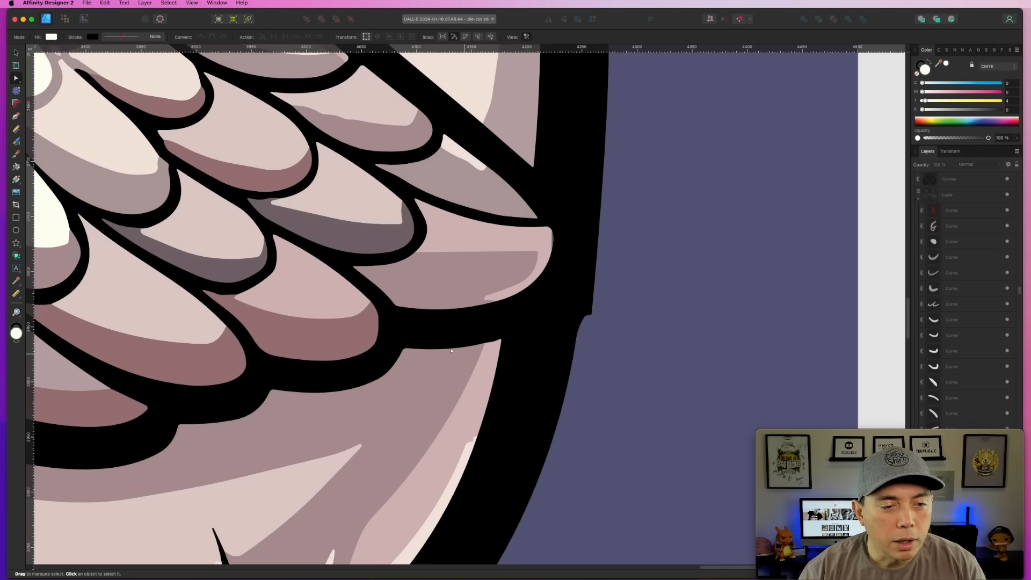
pyautogui.click(595, 265)
pyautogui.click(601, 267)
pyautogui.moveTo(601, 267); pyautogui.dragTo(595, 209)
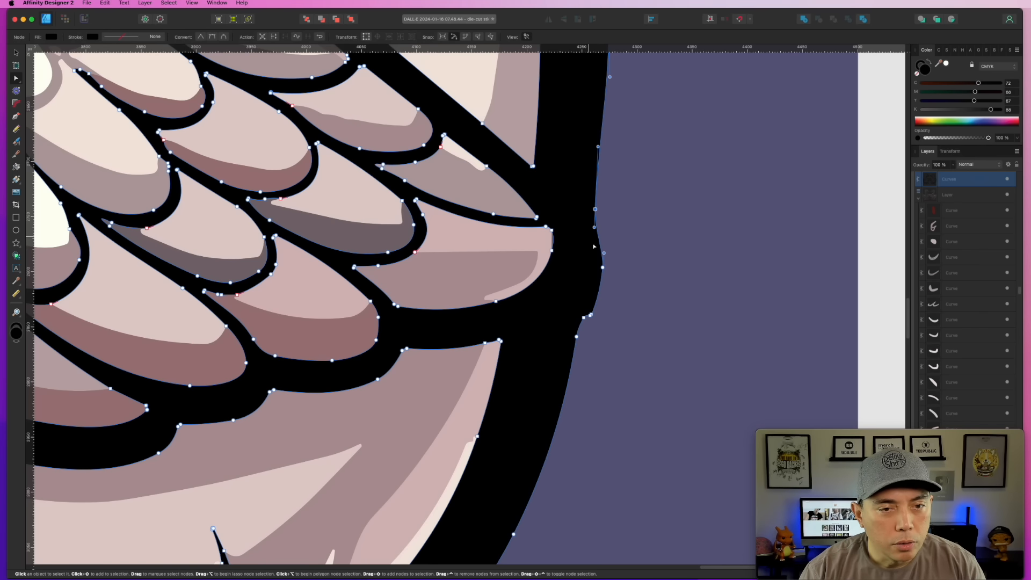
pyautogui.moveTo(586, 320); pyautogui.dragTo(573, 306)
pyautogui.press('Delete')
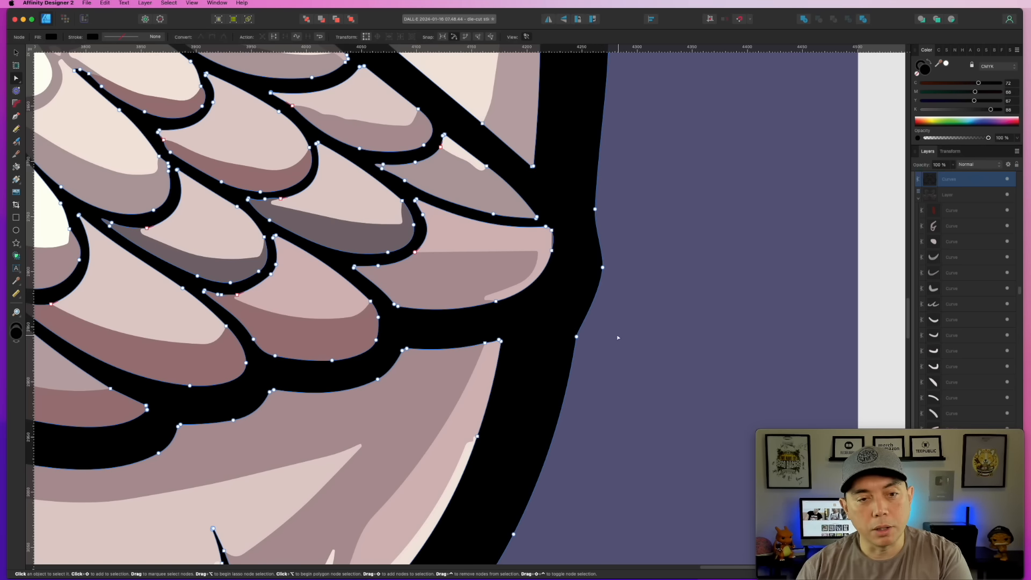
# - Adjust the handles of the outline node below the white goose's wing tip to soften the bend
pyautogui.click(576, 334)
pyautogui.moveTo(587, 323); pyautogui.dragTo(586, 316)
pyautogui.moveTo(543, 394); pyautogui.dragTo(567, 373)
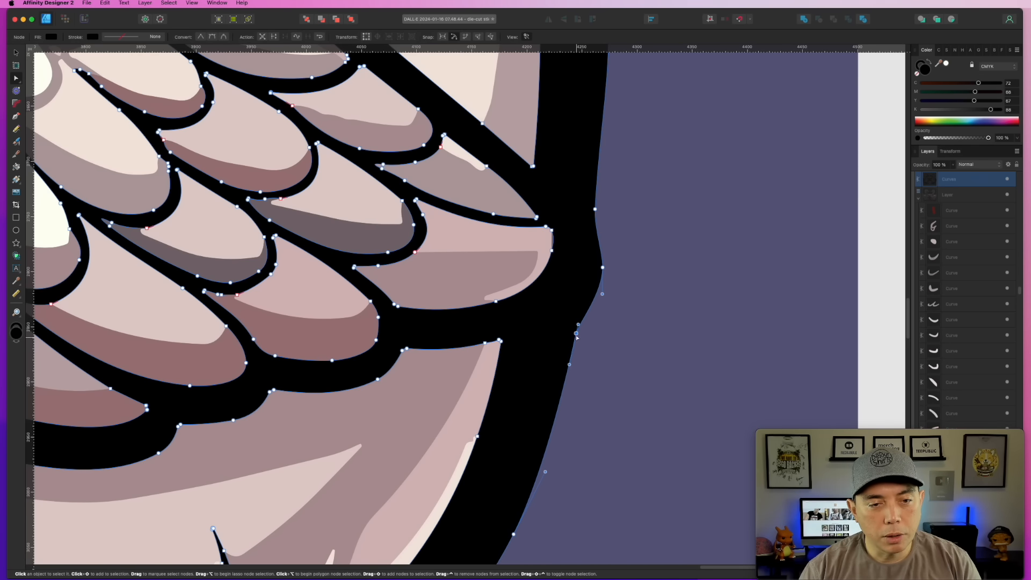
pyautogui.click(598, 306)
pyautogui.scroll(-3, 651, 356)
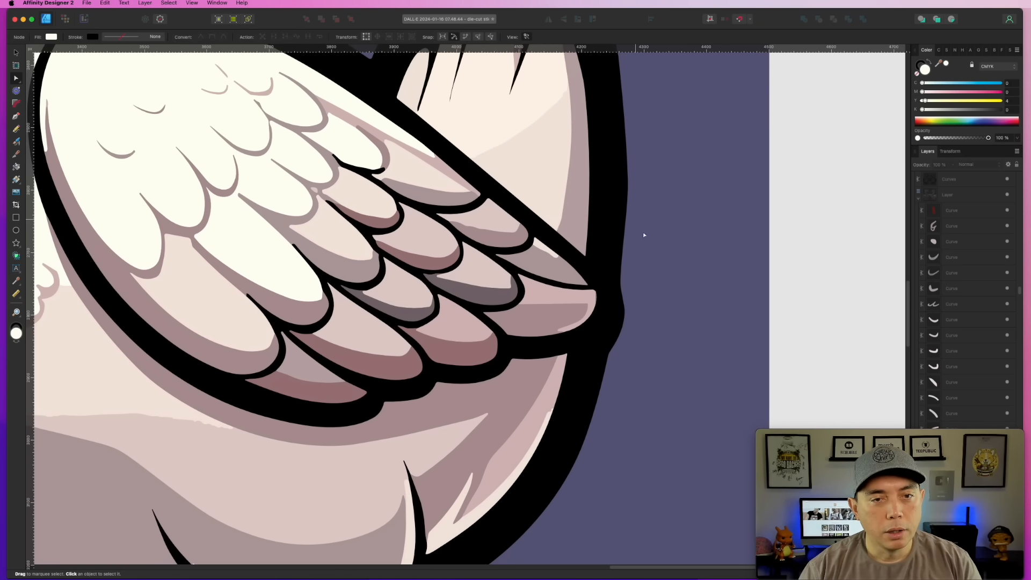
# - Delete the node at the dent in the grey goose's outline beside its wing tip and smooth the edge above it
pyautogui.scroll(-4, 660, 257)
pyautogui.scroll(-3, 666, 327)
pyautogui.moveTo(598, 337); pyautogui.dragTo(814, 319)
pyautogui.moveTo(275, 274); pyautogui.dragTo(907, 289)
pyautogui.moveTo(53, 277); pyautogui.dragTo(491, 306)
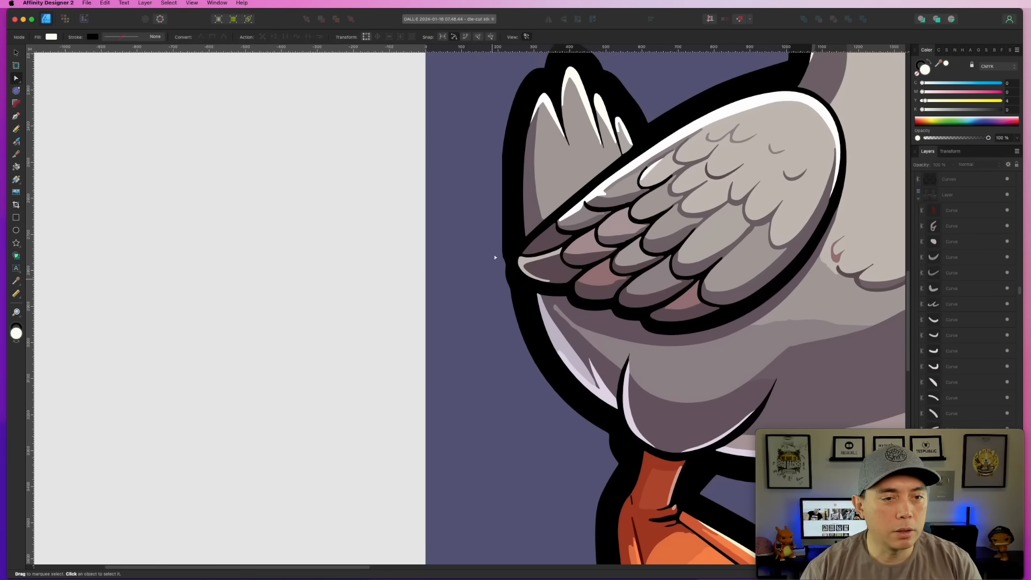
pyautogui.scroll(5, 484, 260)
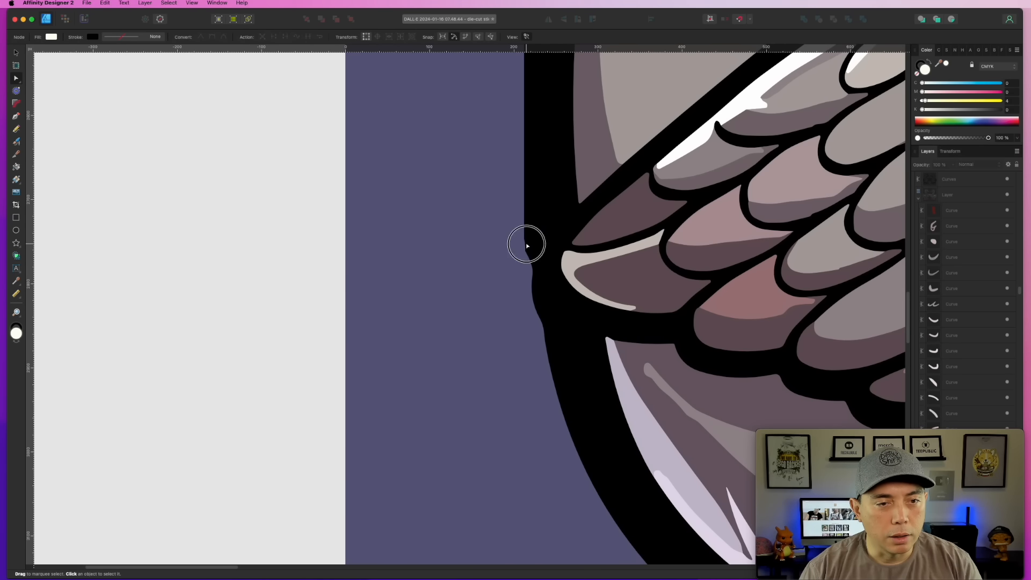
pyautogui.click(524, 239)
pyautogui.press('Delete')
pyautogui.moveTo(529, 180); pyautogui.dragTo(522, 180)
pyautogui.click(481, 245)
pyautogui.scroll(-5, 481, 248)
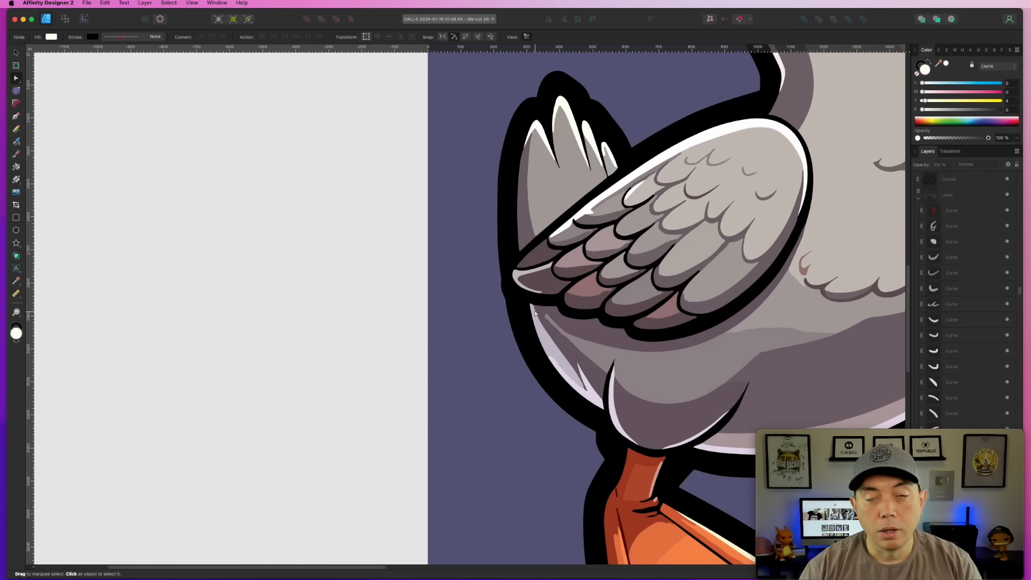
# - Select all the goose artwork, shift it slightly down and group it
pyautogui.scroll(-5, 535, 314)
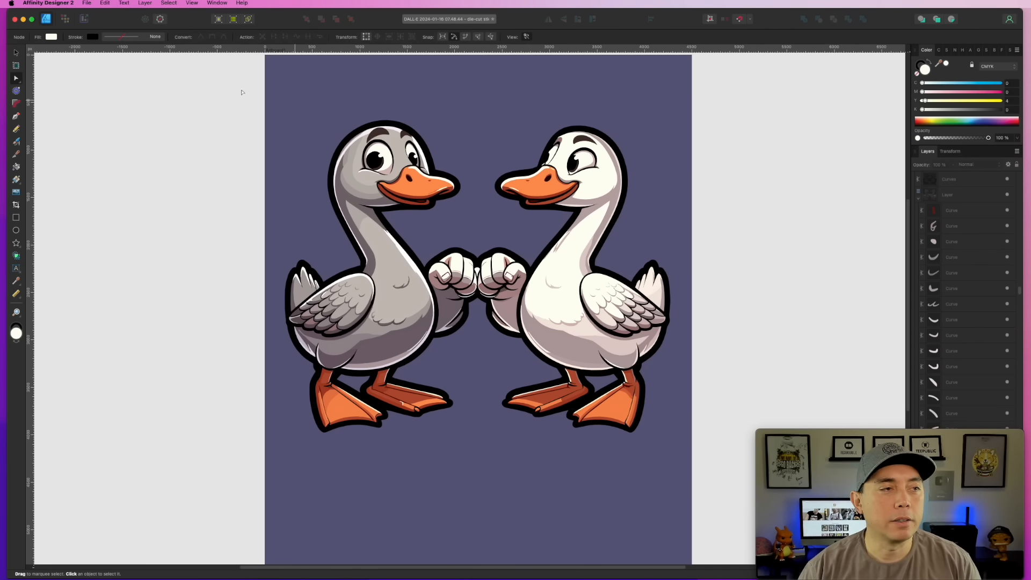
pyautogui.click(16, 52)
pyautogui.moveTo(214, 97); pyautogui.dragTo(665, 463)
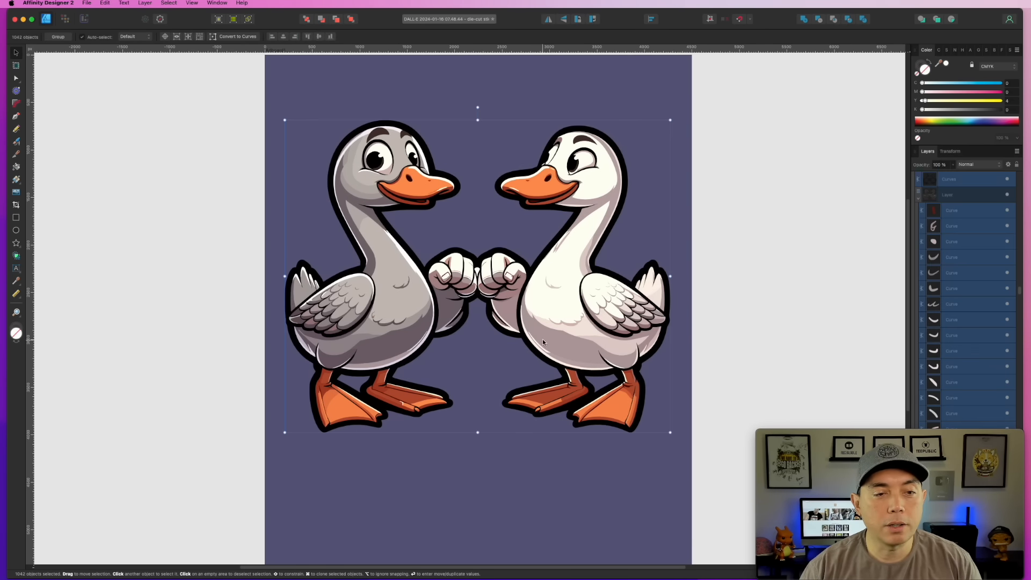
pyautogui.moveTo(553, 337); pyautogui.dragTo(553, 347)
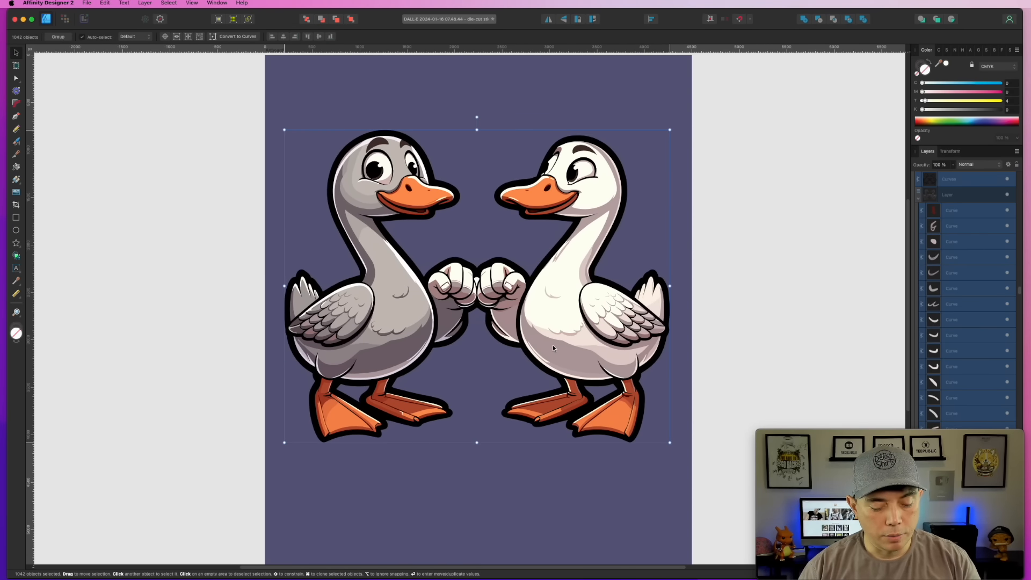
pyautogui.press('super+g')
# - Scale the goose group down proportionally and centre it across the artboard's width
pyautogui.moveTo(652, 143); pyautogui.dragTo(588, 197)
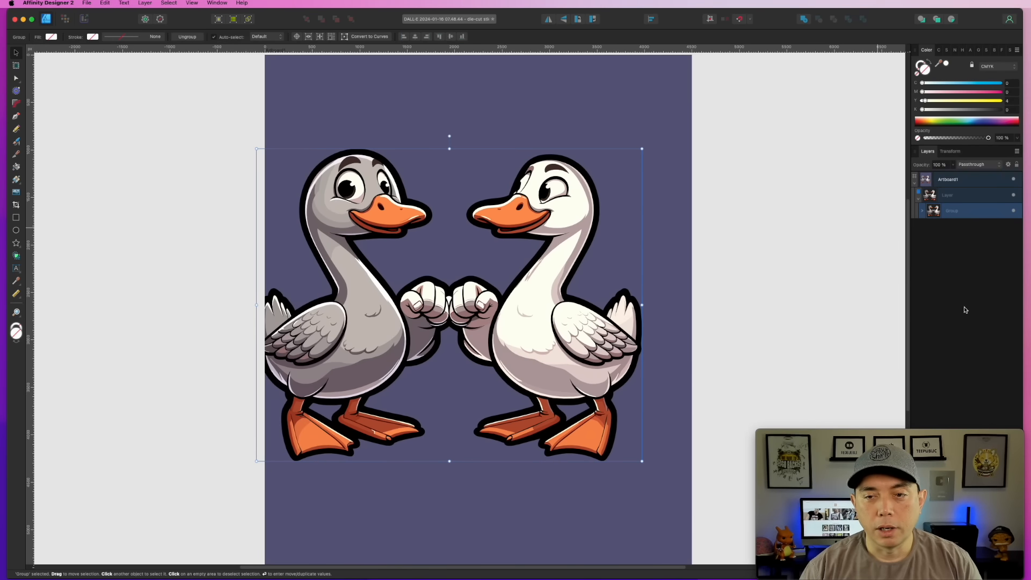
pyautogui.moveTo(644, 165); pyautogui.dragTo(676, 149)
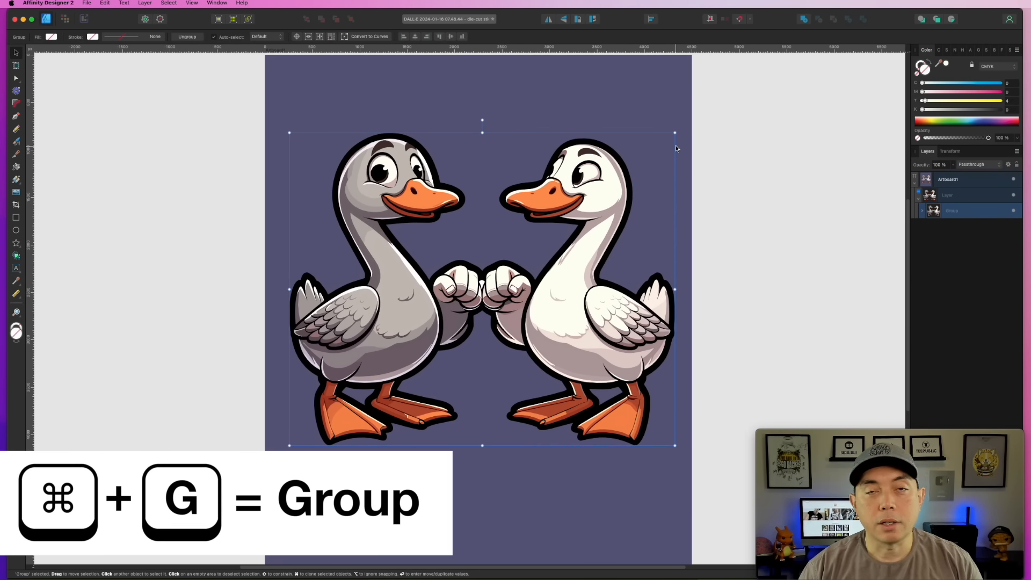
pyautogui.moveTo(675, 133); pyautogui.dragTo(639, 162)
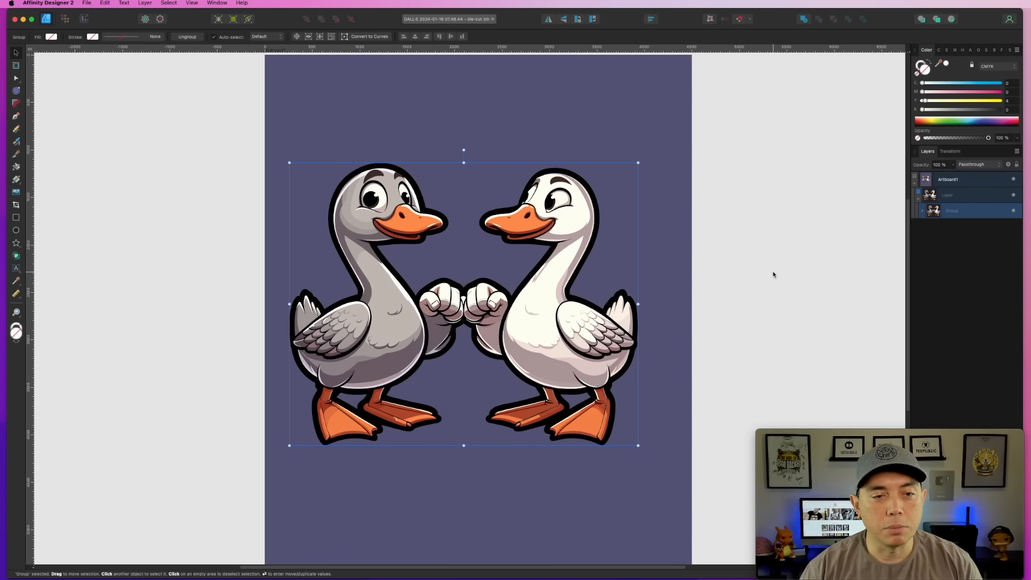
pyautogui.click(770, 284)
pyautogui.moveTo(757, 293); pyautogui.dragTo(746, 231)
pyautogui.moveTo(566, 247); pyautogui.dragTo(584, 228)
pyautogui.scroll(2, 633, 272)
pyautogui.scroll(-4, 634, 272)
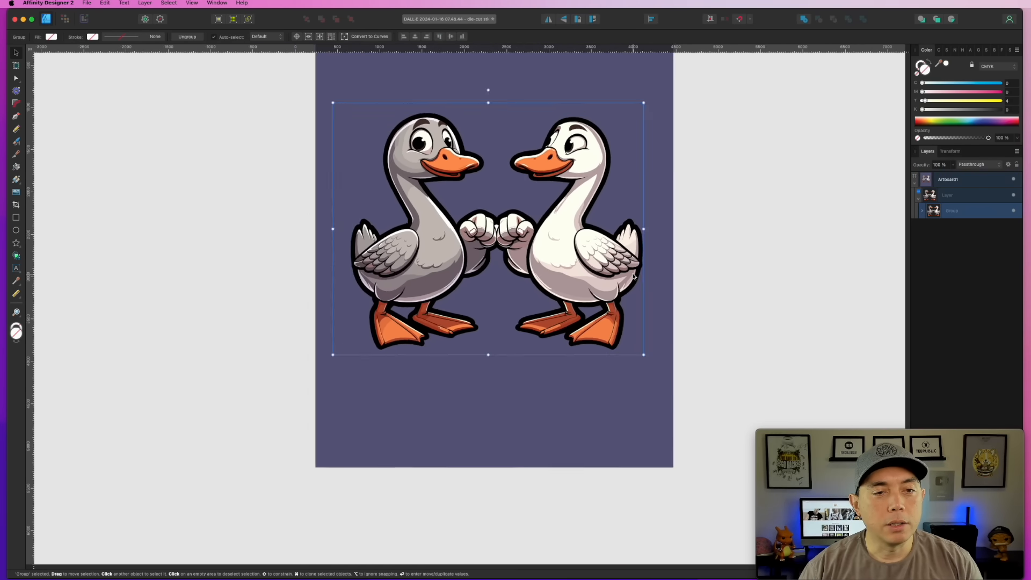
# - Try a near-black fill on the artboard and undo it
pyautogui.moveTo(750, 178); pyautogui.dragTo(750, 286)
pyautogui.click(349, 157)
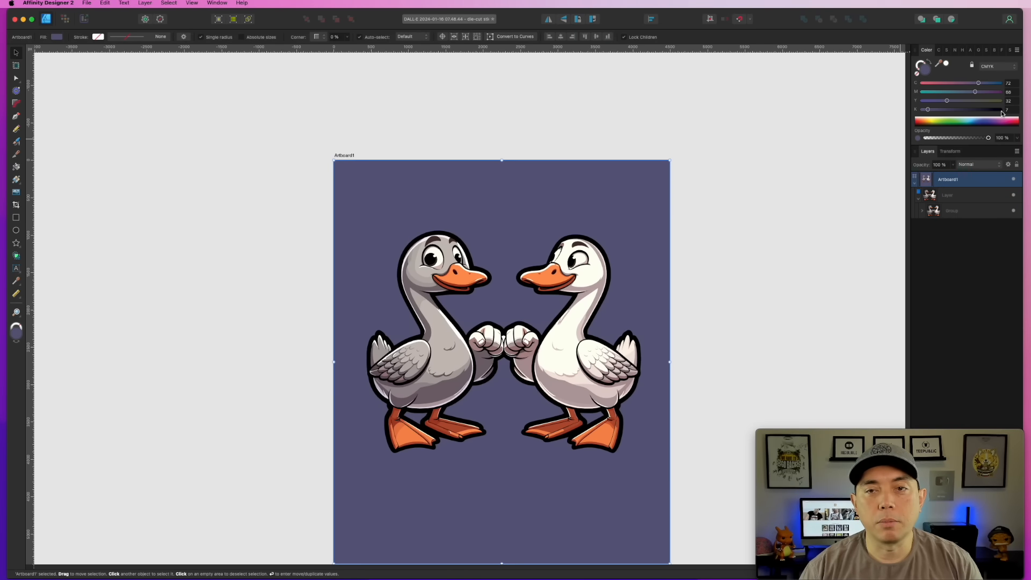
pyautogui.click(1001, 111)
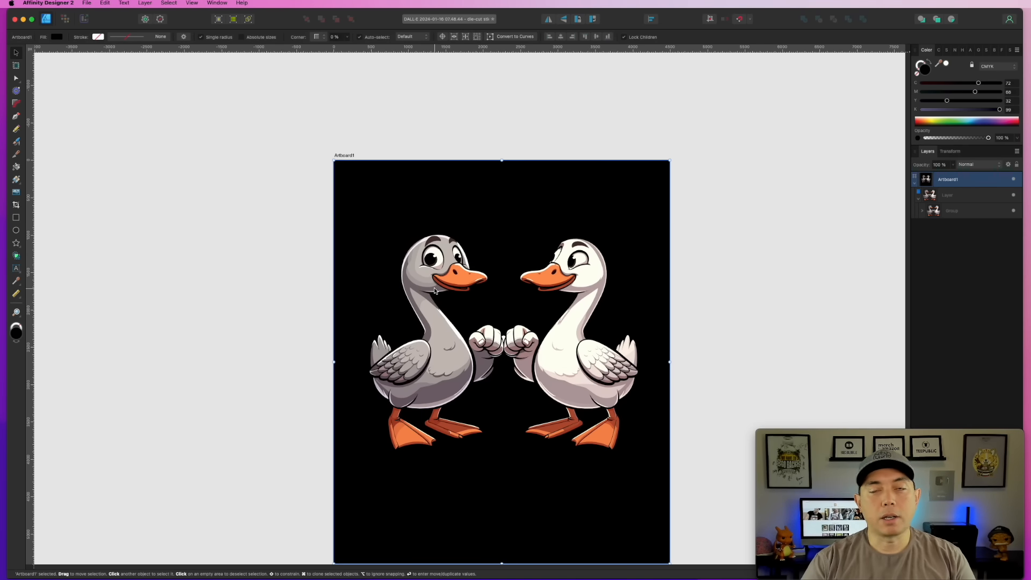
pyautogui.press('super+z')
pyautogui.click(752, 304)
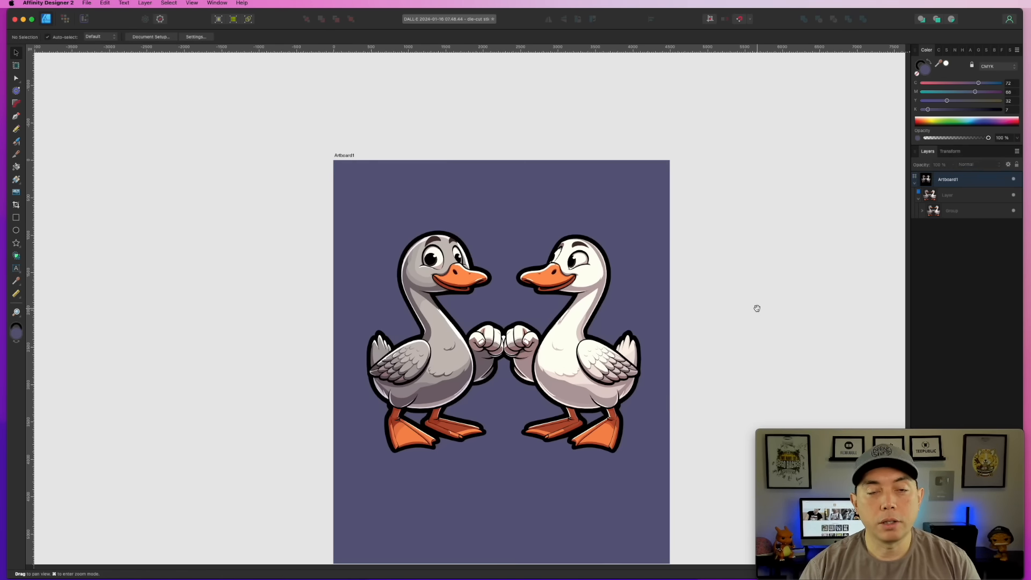
# - Duplicate the goose group onto the empty canvas beside the artboard
pyautogui.moveTo(755, 306); pyautogui.dragTo(668, 296)
pyautogui.click(473, 298)
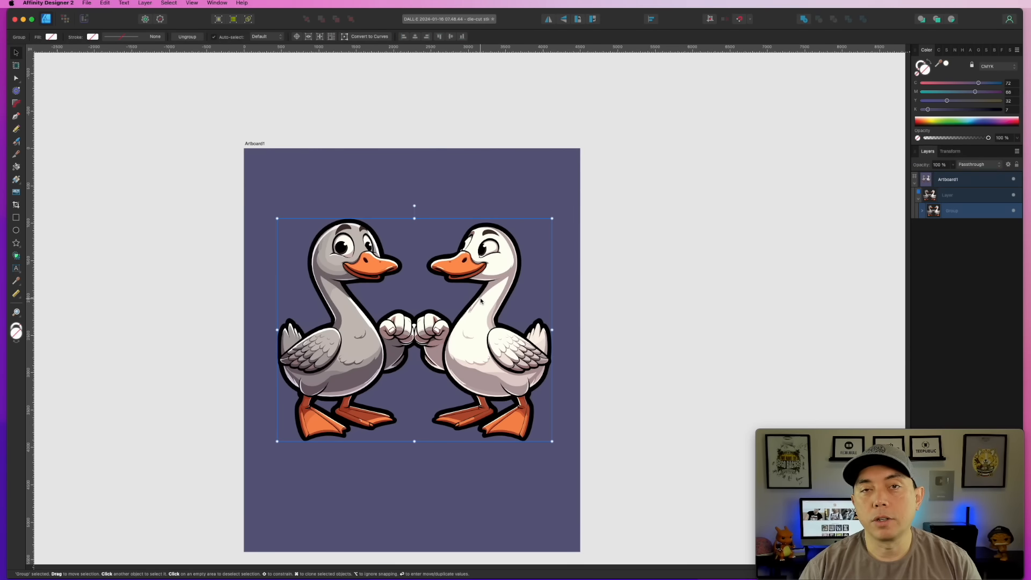
pyautogui.moveTo(480, 297); pyautogui.dragTo(789, 301)
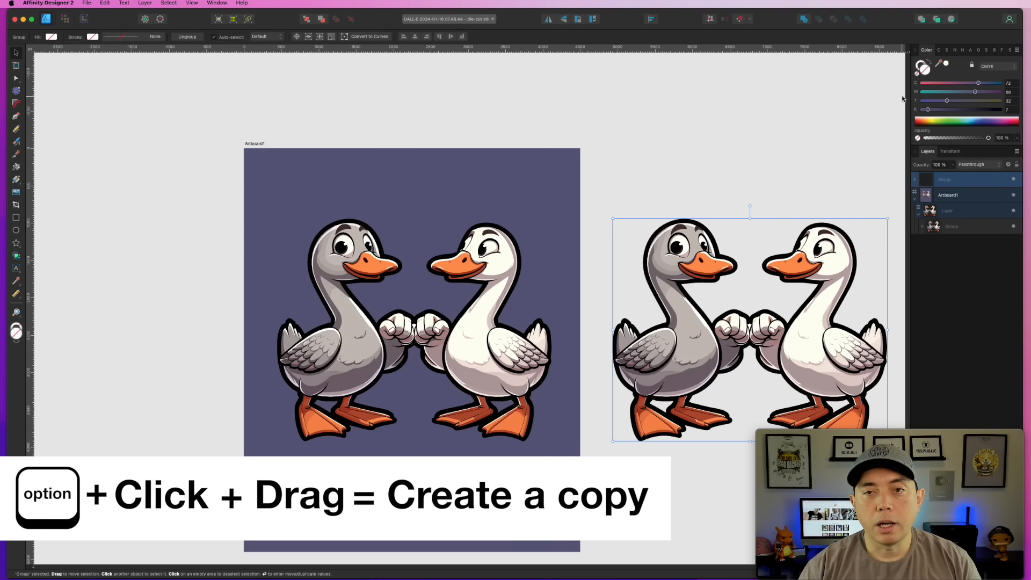
# - Turn the duplicate group into a white silhouette with its fill and stroke at C 0, M 0, Y 0, K 0
pyautogui.click(922, 109)
pyautogui.click(922, 101)
pyautogui.click(922, 92)
pyautogui.click(922, 82)
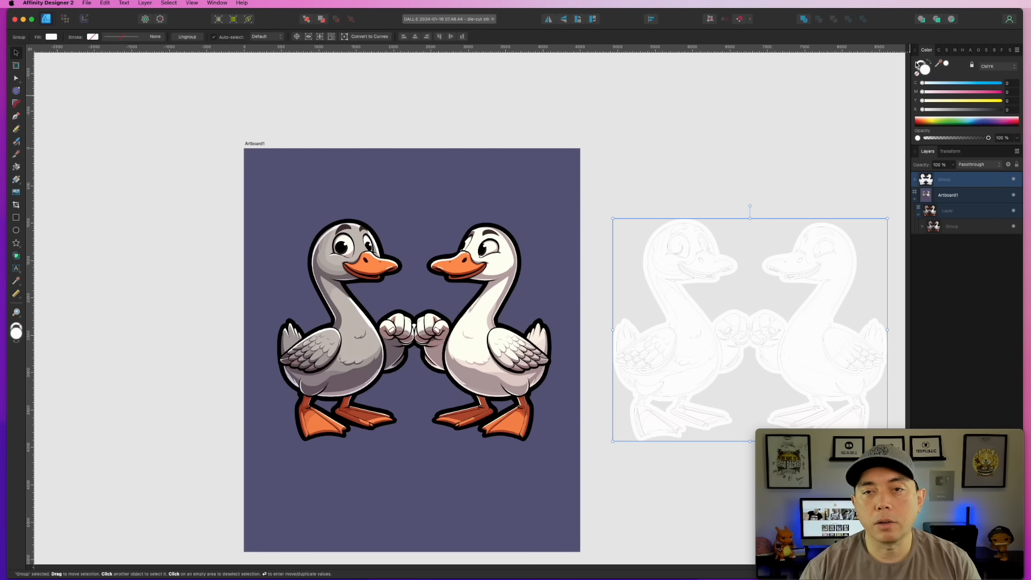
pyautogui.click(922, 102)
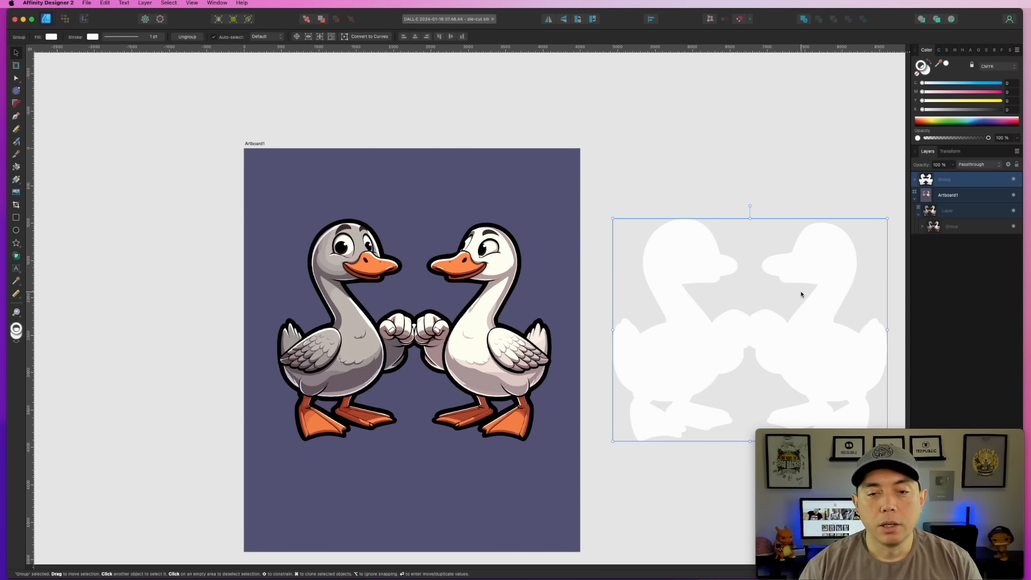
# - Align the white silhouette behind the original geese and widen its stroke to form a white sticker border
pyautogui.moveTo(812, 295); pyautogui.dragTo(479, 307)
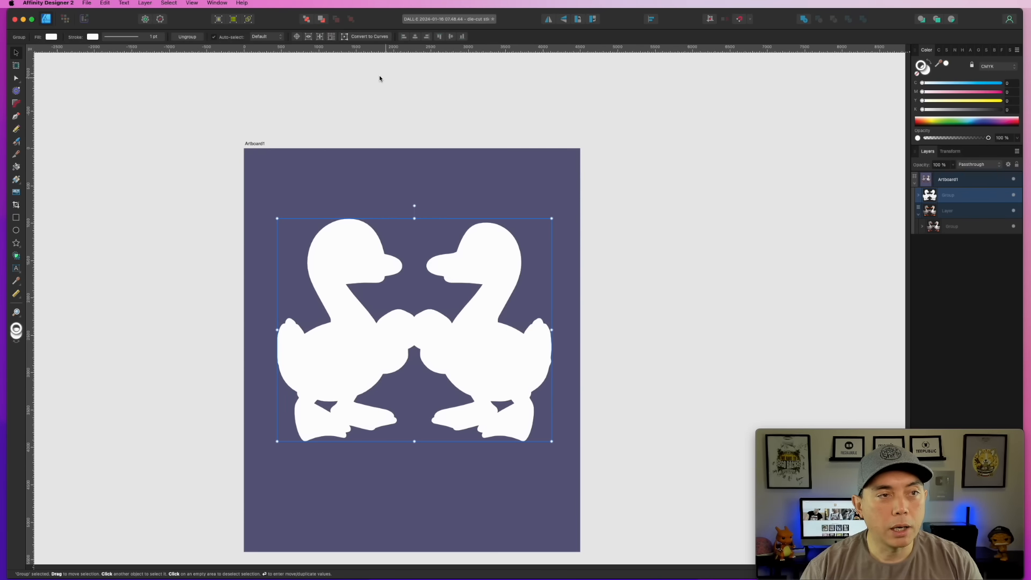
pyautogui.click(304, 19)
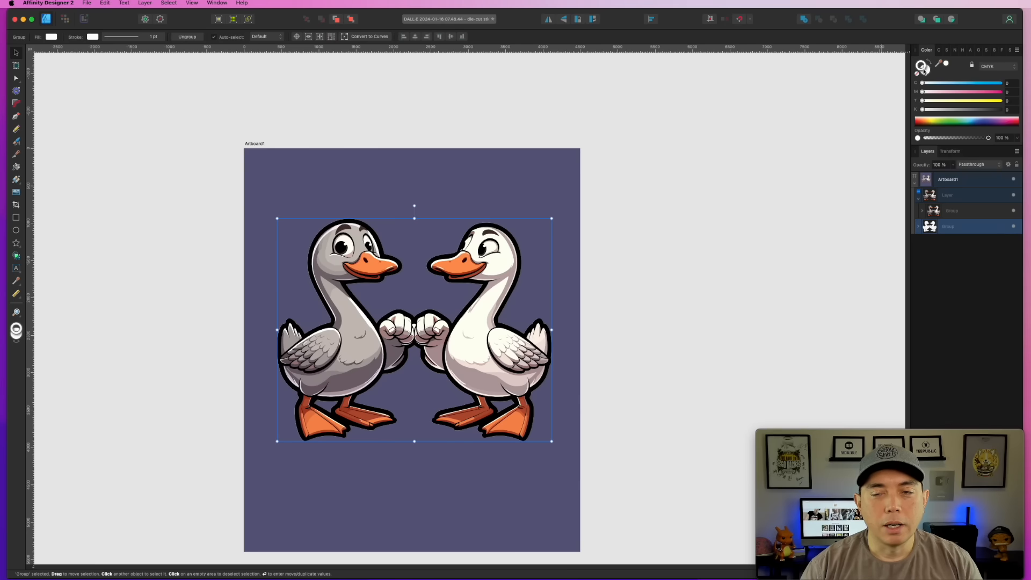
pyautogui.click(947, 51)
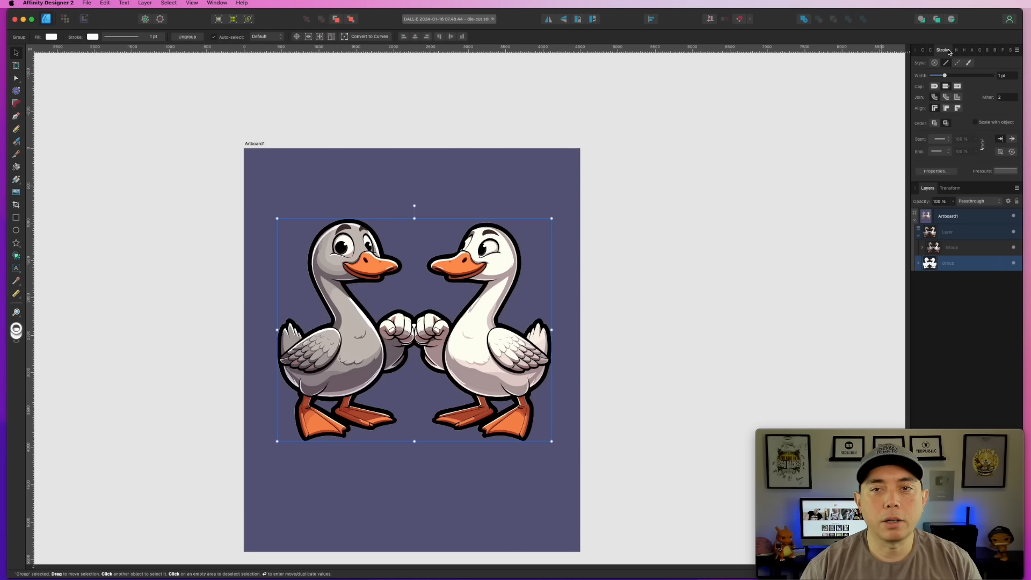
pyautogui.moveTo(948, 77); pyautogui.dragTo(988, 75)
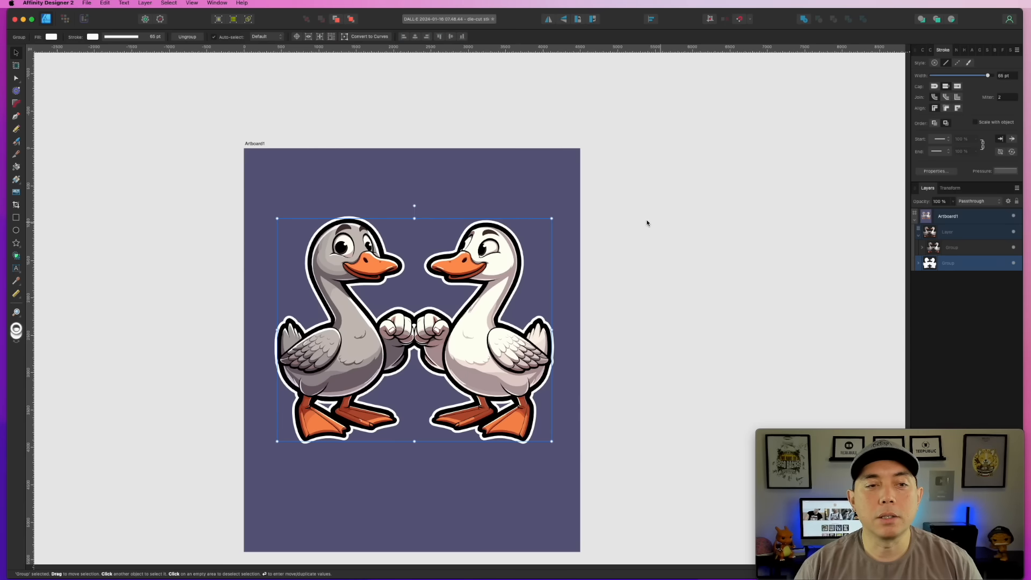
# - Change the artboard's fill to black by setting K to 100
pyautogui.click(264, 145)
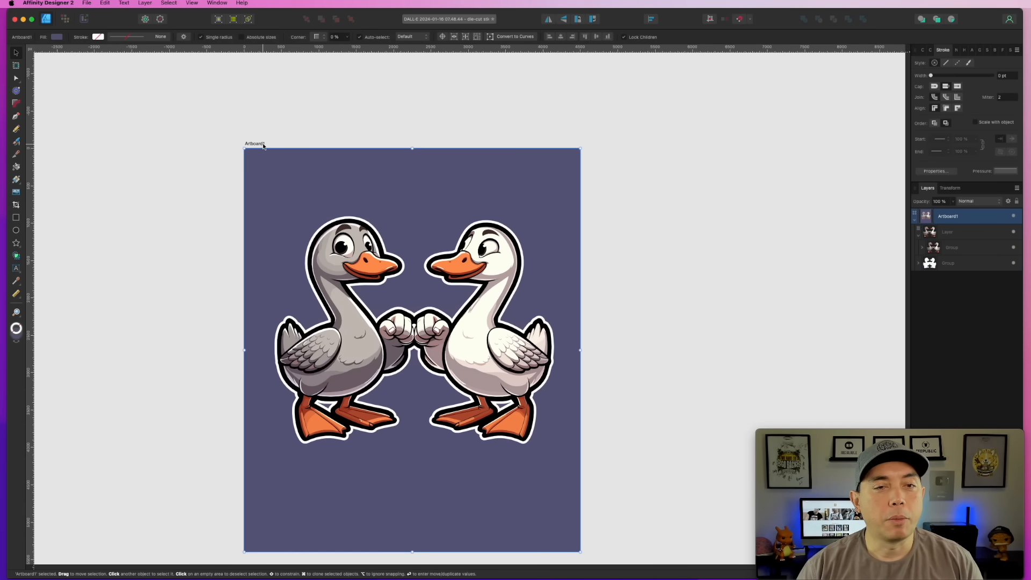
pyautogui.click(926, 49)
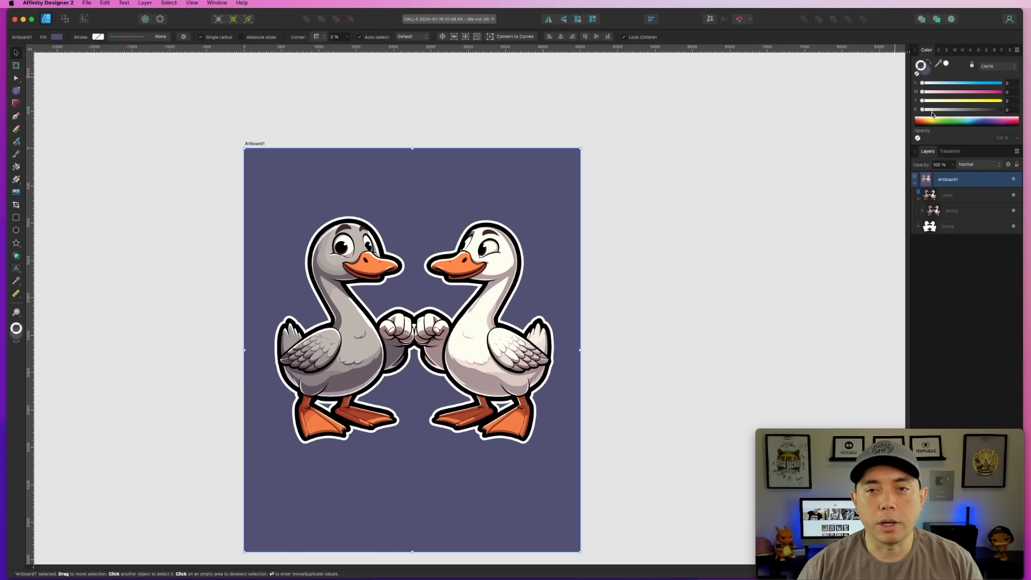
pyautogui.moveTo(929, 110); pyautogui.dragTo(1000, 109)
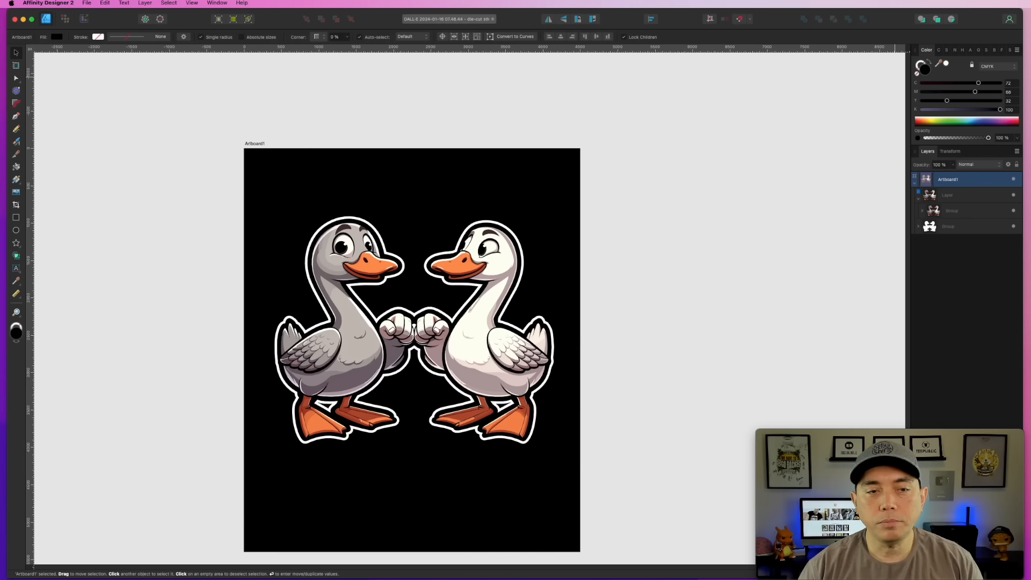
pyautogui.click(707, 218)
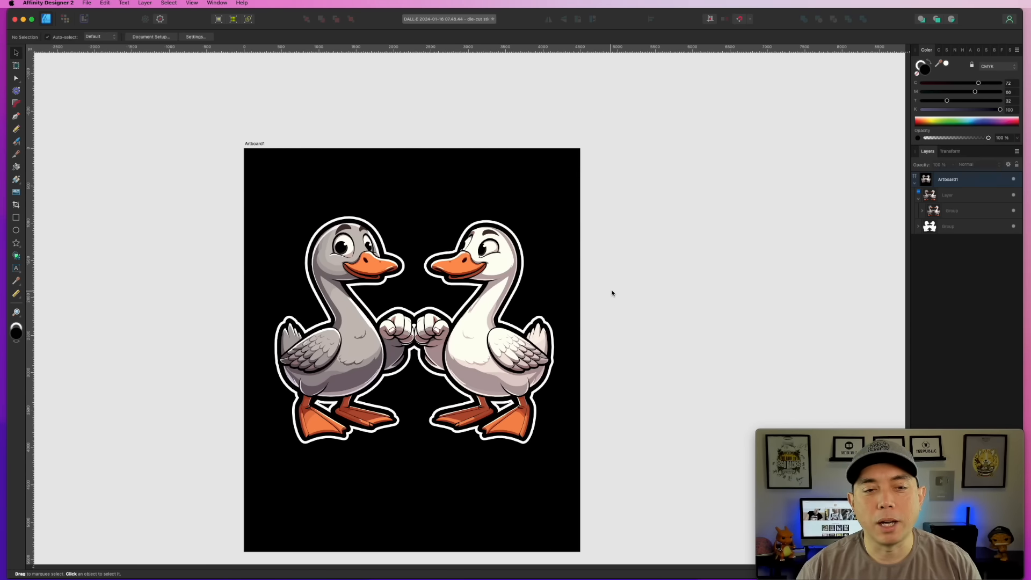
# - Place artistic text starting with "Goos" below the geese and set its size to 600 pt
pyautogui.moveTo(351, 19); pyautogui.dragTo(374, 19)
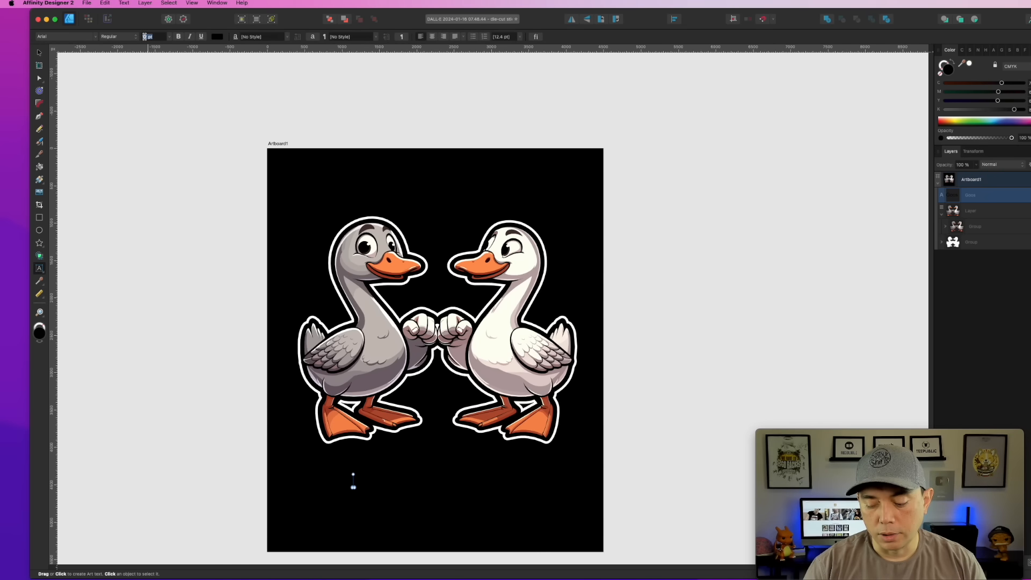
pyautogui.press('Return')
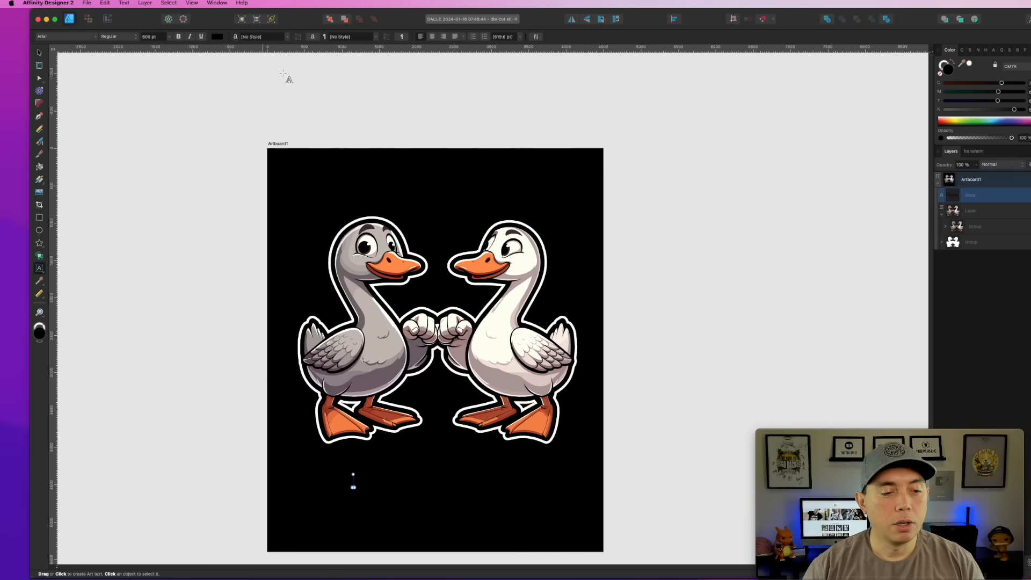
pyautogui.moveTo(353, 487); pyautogui.dragTo(411, 508)
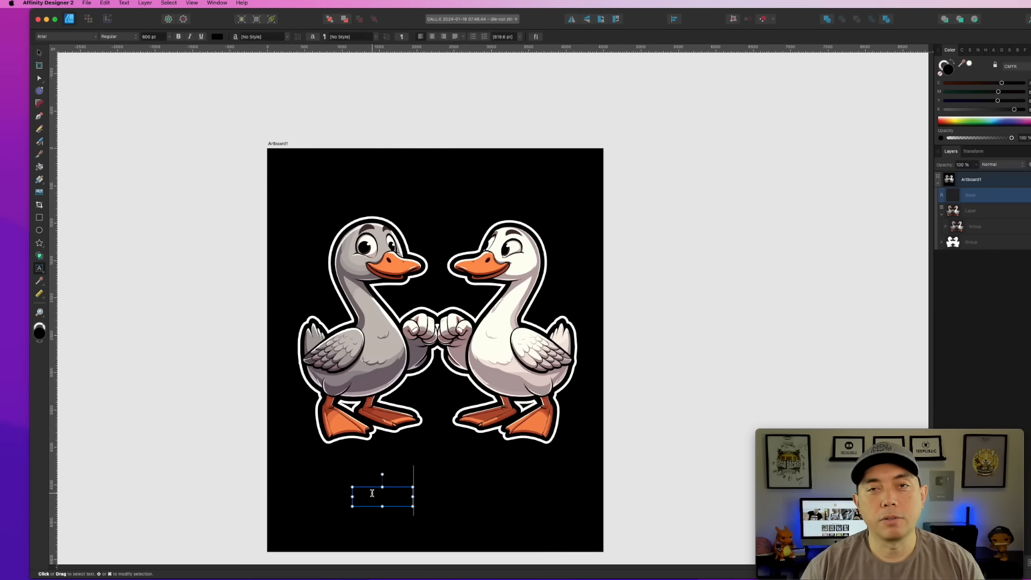
pyautogui.doubleClick(372, 492)
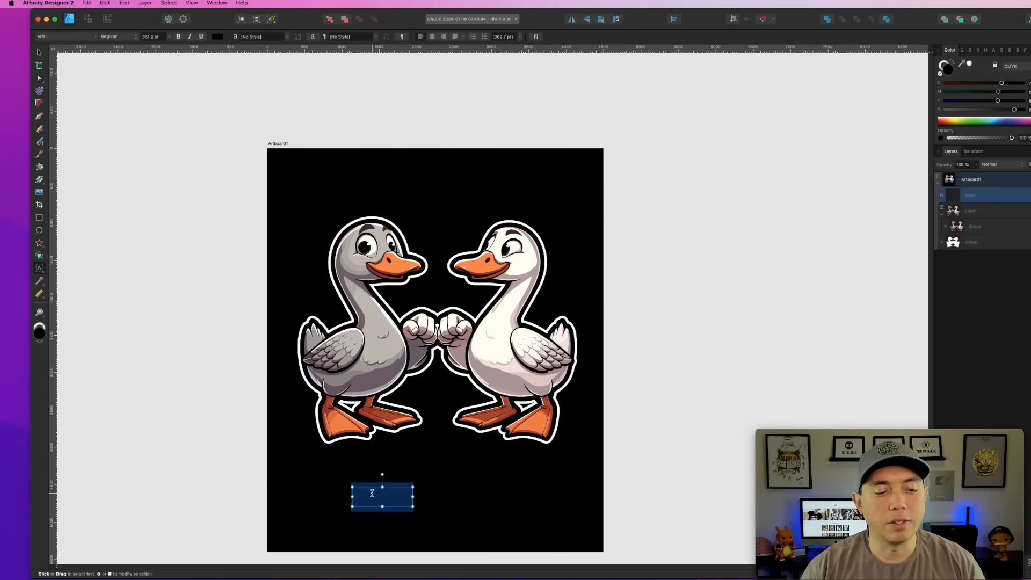
pyautogui.click(145, 37)
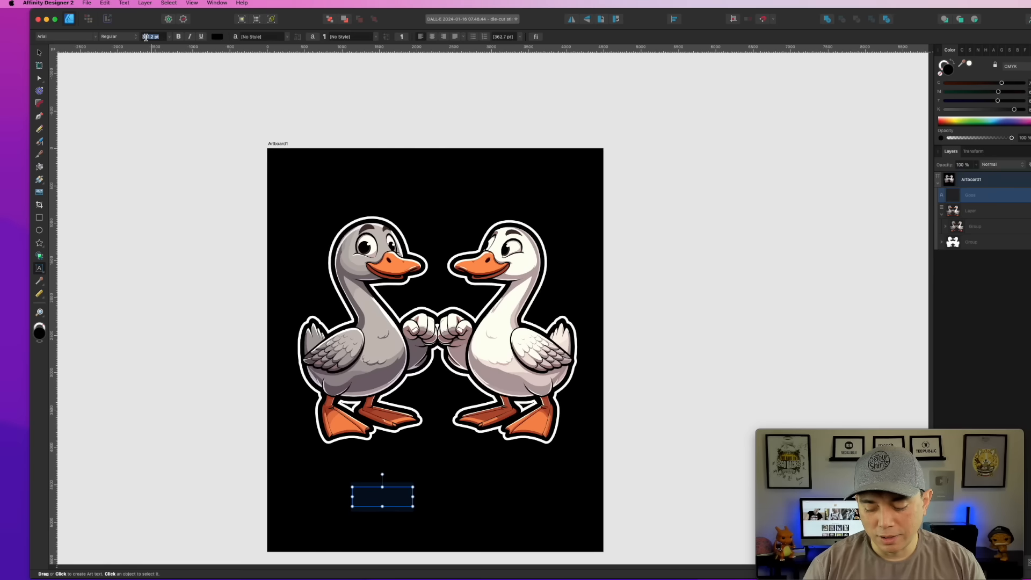
pyautogui.press('Return')
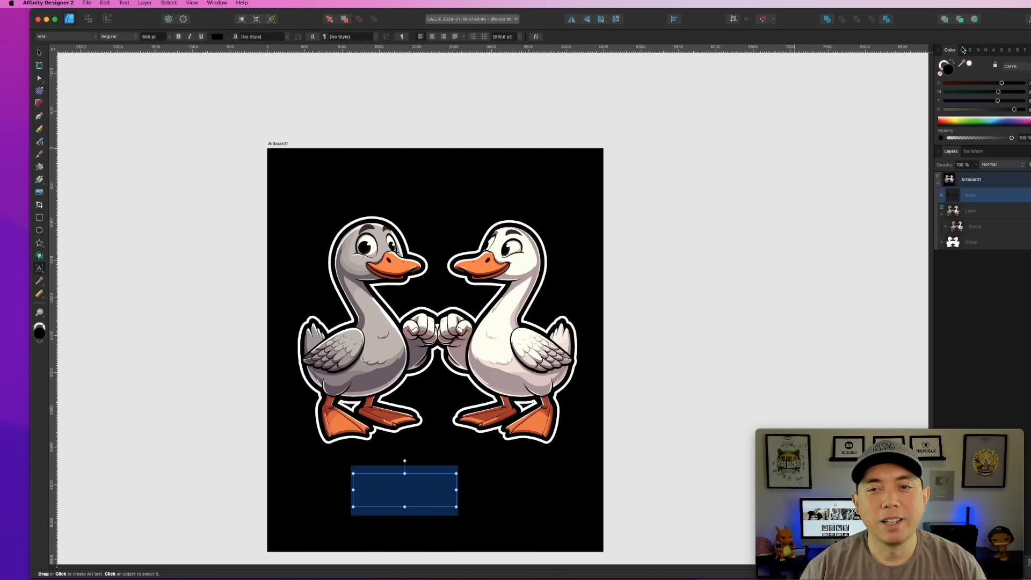
# - Colour the text below the geese white and complete it as "Goose Bumps"
pyautogui.click(969, 64)
pyautogui.click(435, 486)
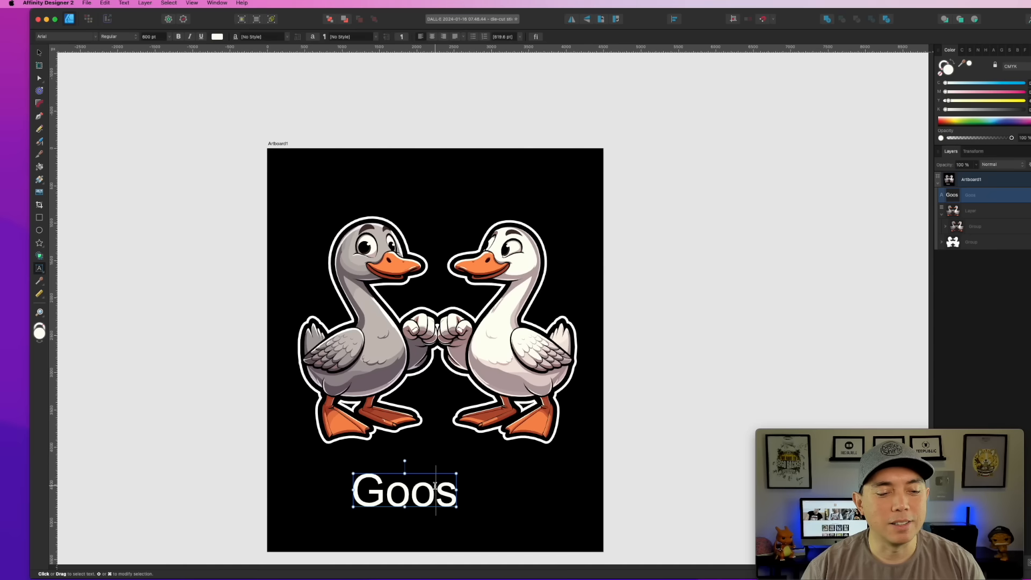
pyautogui.click(452, 492)
pyautogui.write('e')
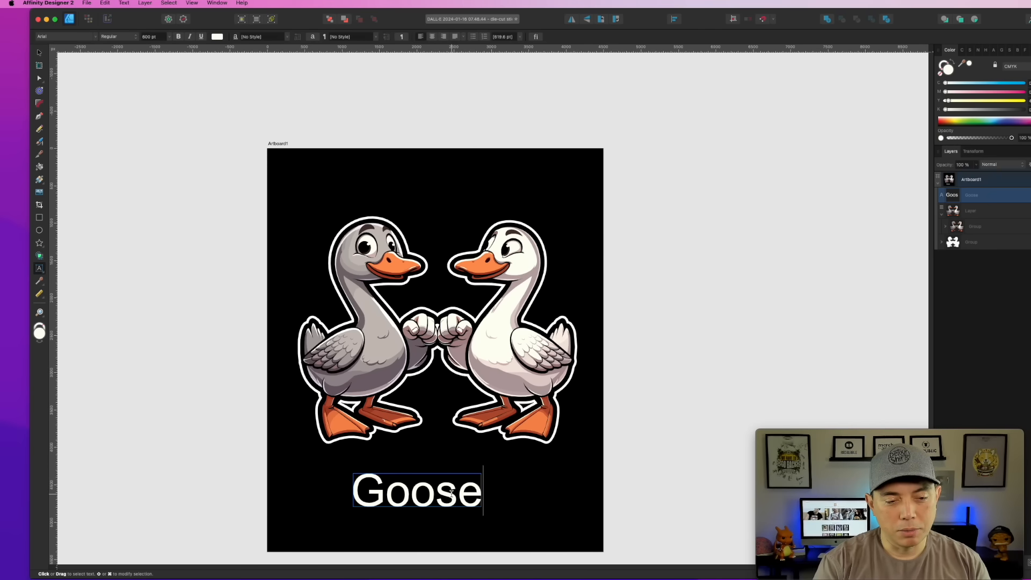
pyautogui.write(' Bumps')
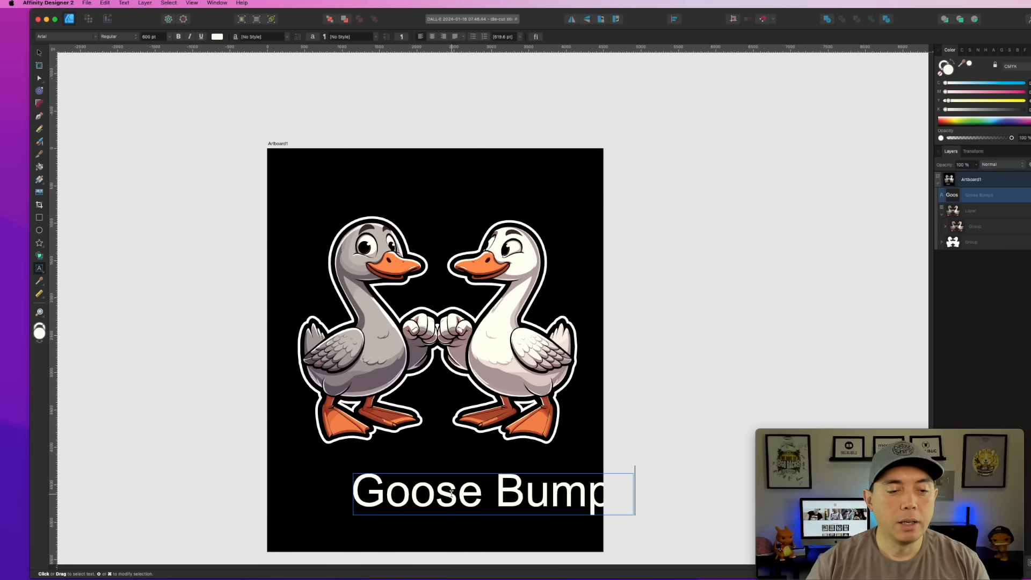
# - Change the "Goose Bumps" text to the favourite font Valken and centre it within the artboard's width below the geese
pyautogui.tripleClick(447, 493)
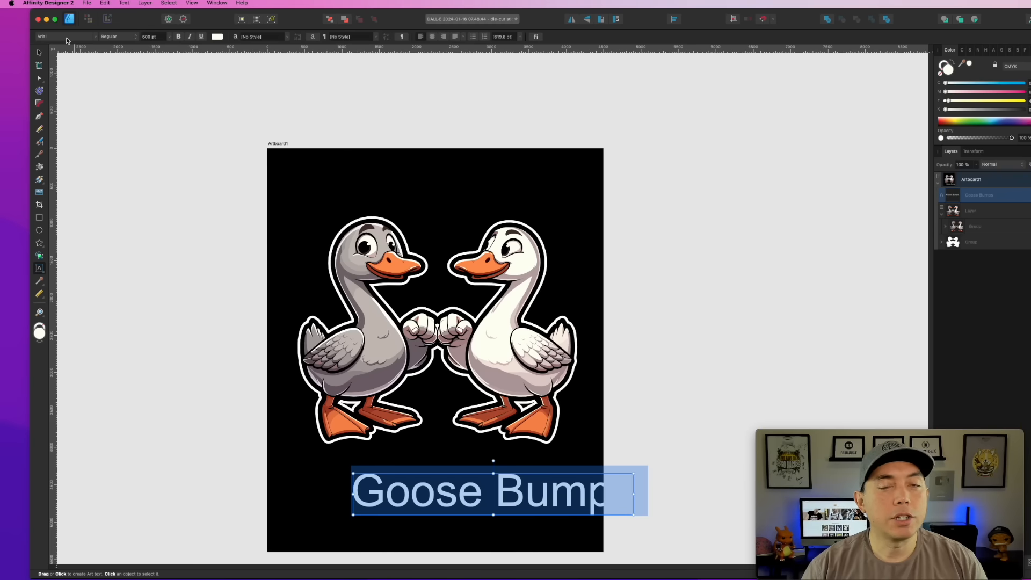
pyautogui.click(97, 37)
pyautogui.click(160, 48)
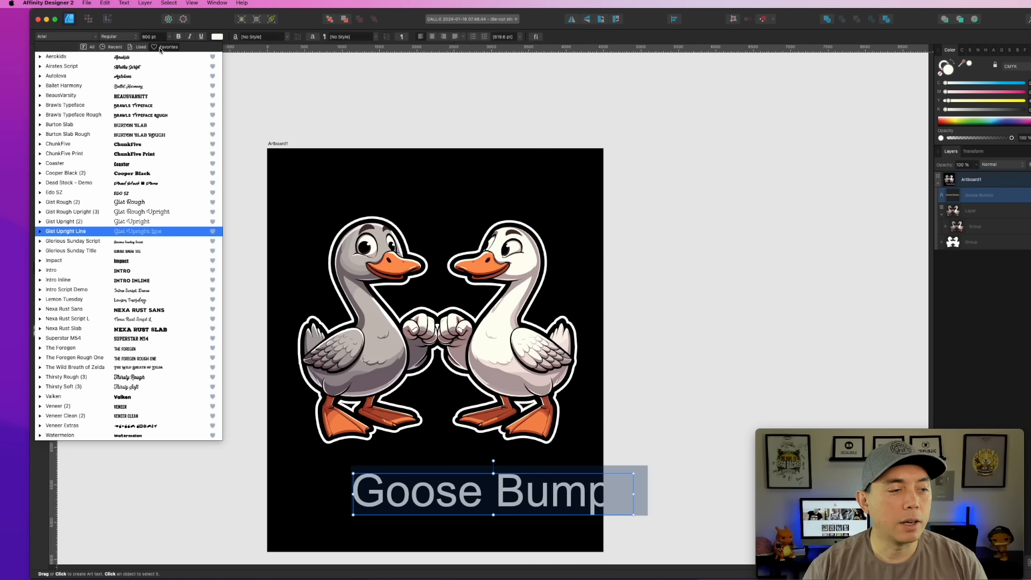
pyautogui.click(140, 398)
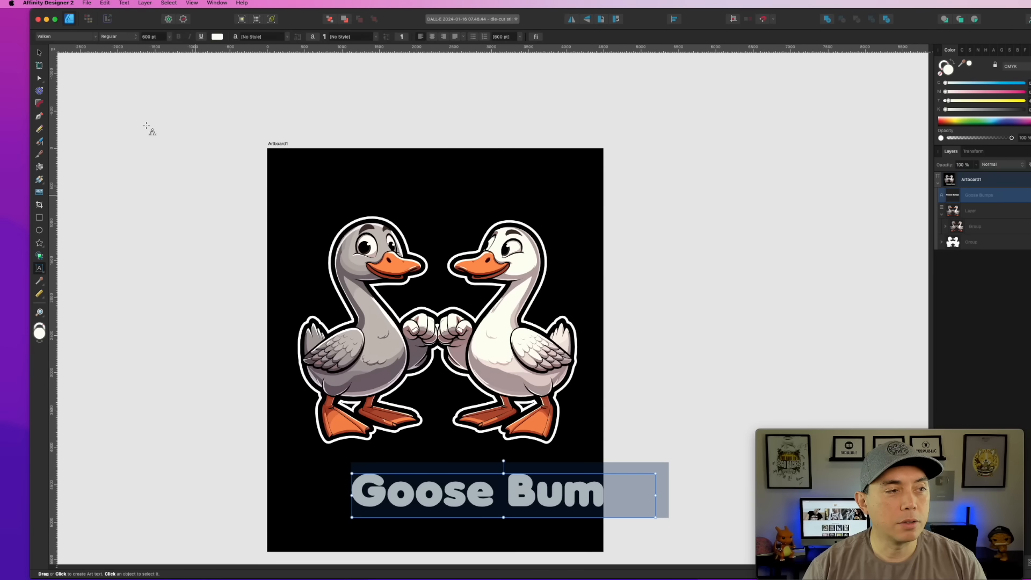
pyautogui.click(40, 53)
pyautogui.moveTo(568, 490); pyautogui.dragTo(500, 480)
# - Replace the text with "GOOSE BUMPS" in capital letters
pyautogui.tripleClick(500, 479)
pyautogui.write('Goo')
pyautogui.press('BackSpace')
pyautogui.press('BackSpace')
pyautogui.press('capslock')
pyautogui.write('O')
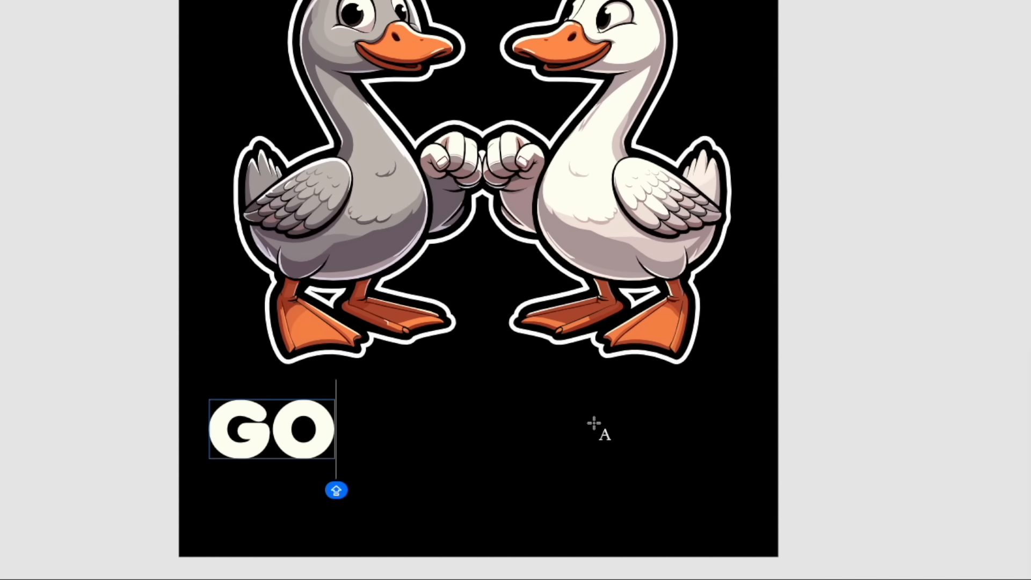
pyautogui.write('OSE BUMPS')
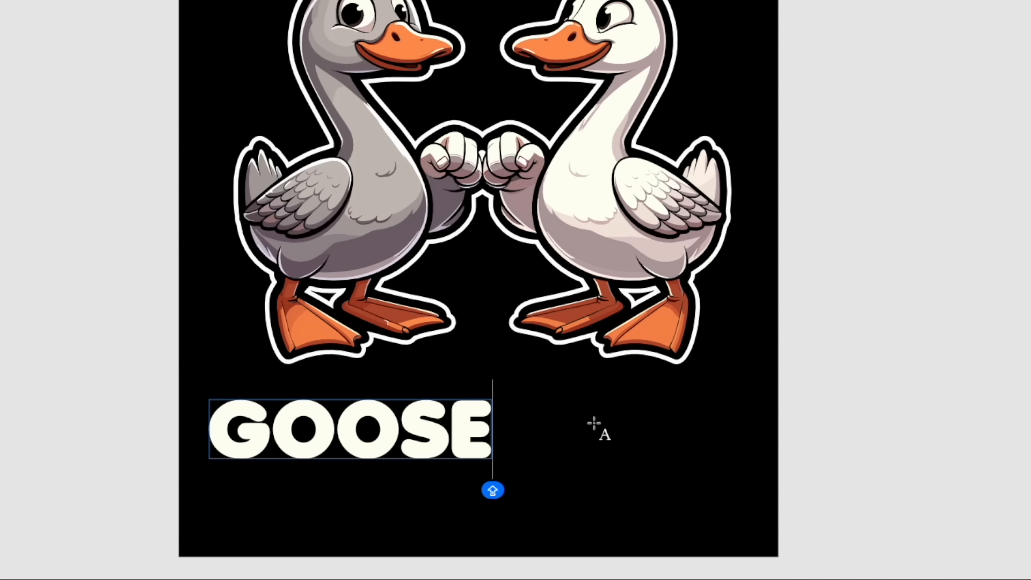
pyautogui.press('Escape')
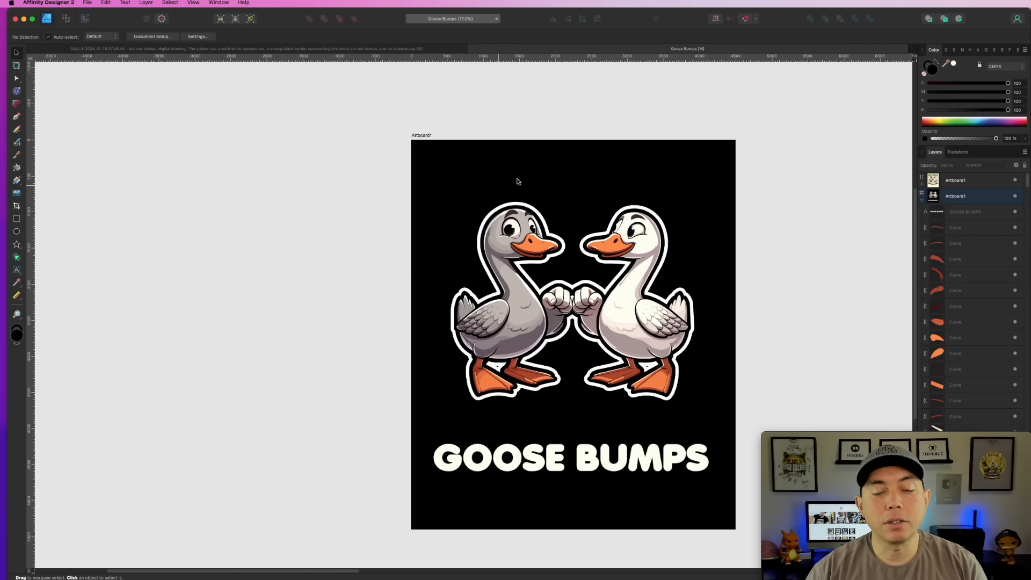
# - Move the straight text onto the canvas beside the artboard and draw a downward-bowing Pen curve below the geese
pyautogui.moveTo(602, 465); pyautogui.dragTo(237, 404)
pyautogui.click(314, 351)
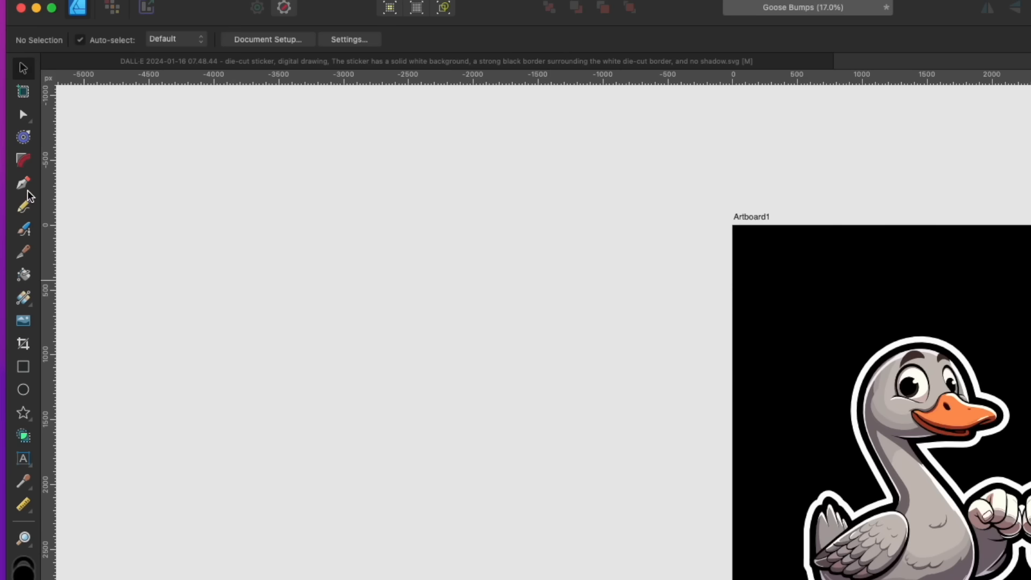
pyautogui.click(24, 184)
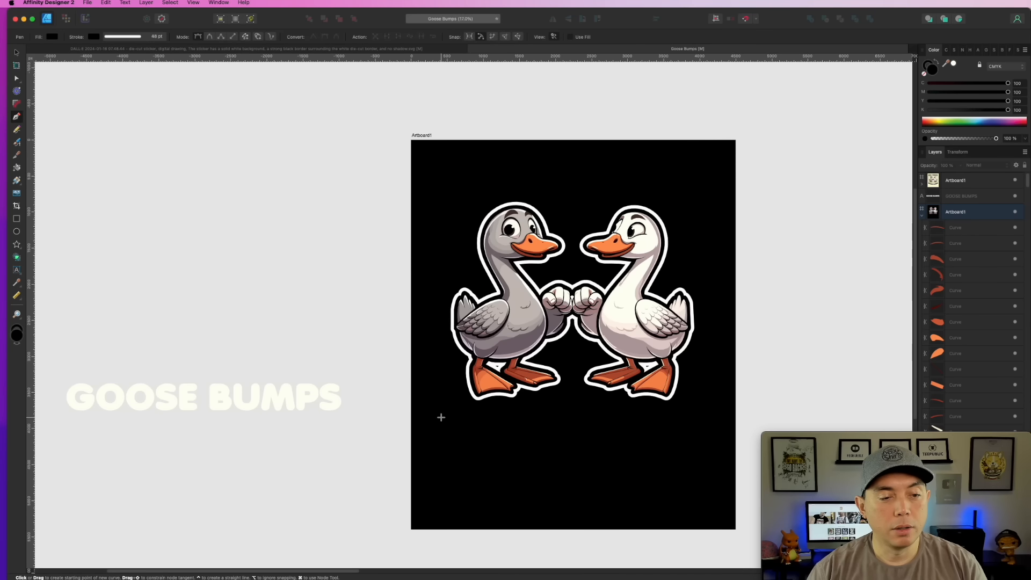
pyautogui.click(439, 413)
pyautogui.moveTo(582, 446); pyautogui.dragTo(667, 447)
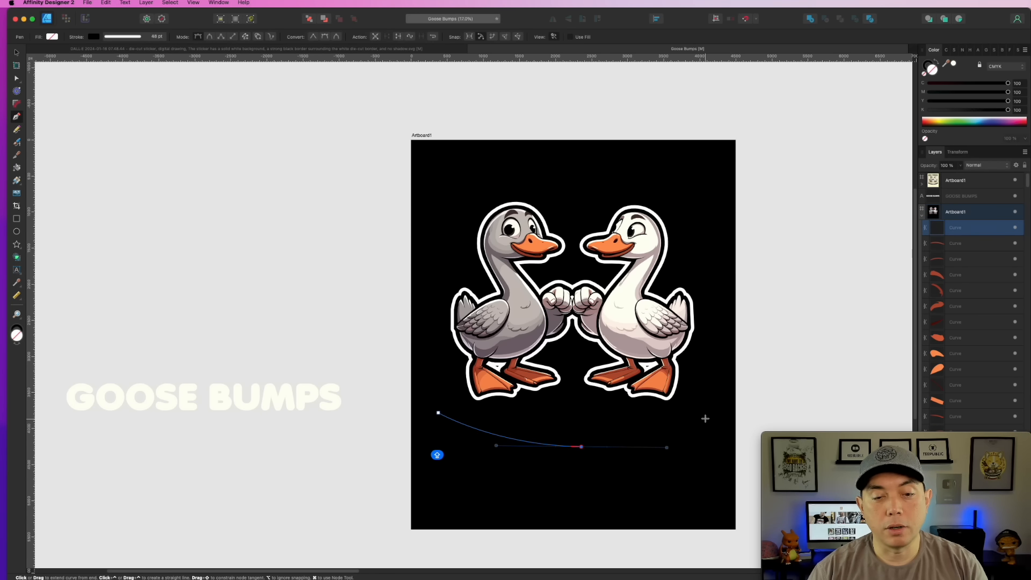
pyautogui.click(706, 412)
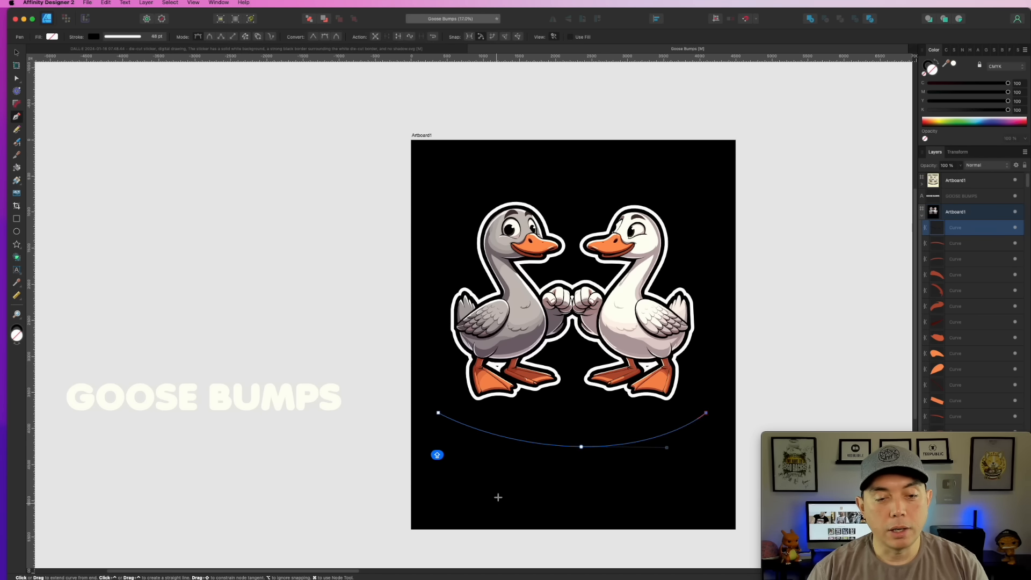
# - Centre the curve's middle node between the two geese and raise it slightly to flatten the arc
pyautogui.click(17, 78)
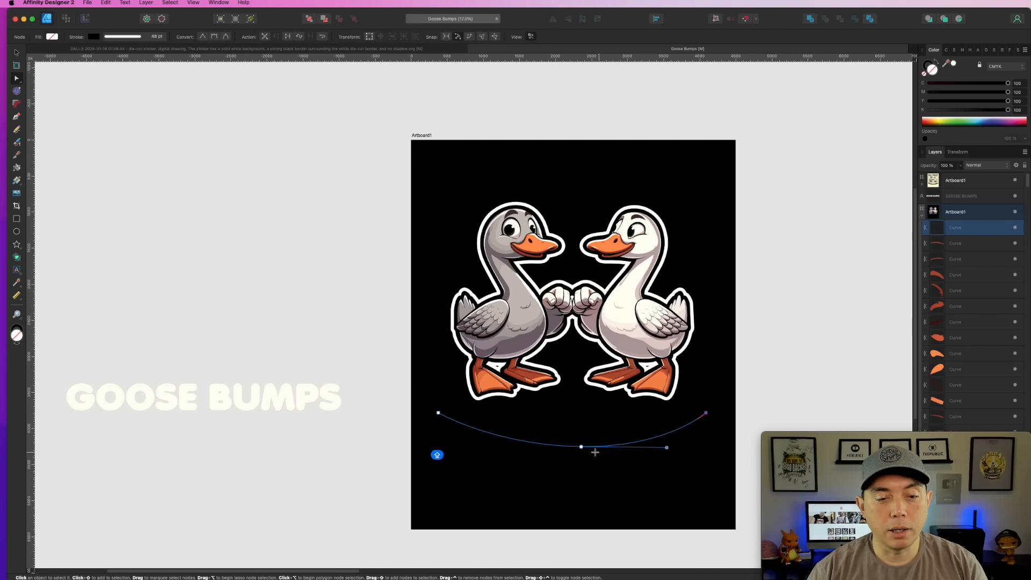
pyautogui.moveTo(581, 446); pyautogui.dragTo(572, 446)
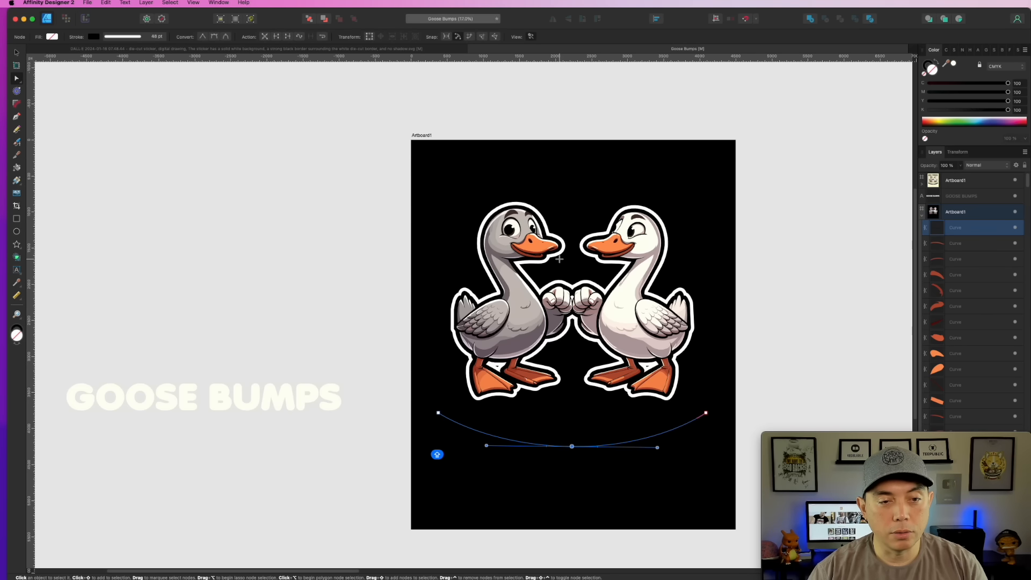
pyautogui.moveTo(571, 446); pyautogui.dragTo(572, 441)
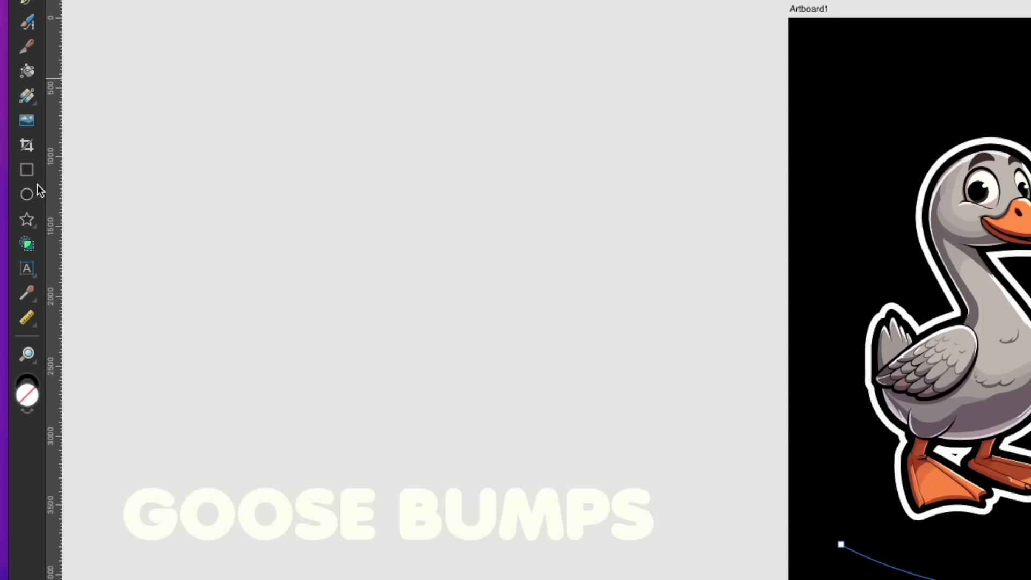
# - Add the text "GOOSE BUMPS" along the curve below the geese and colour it white
pyautogui.click(28, 270)
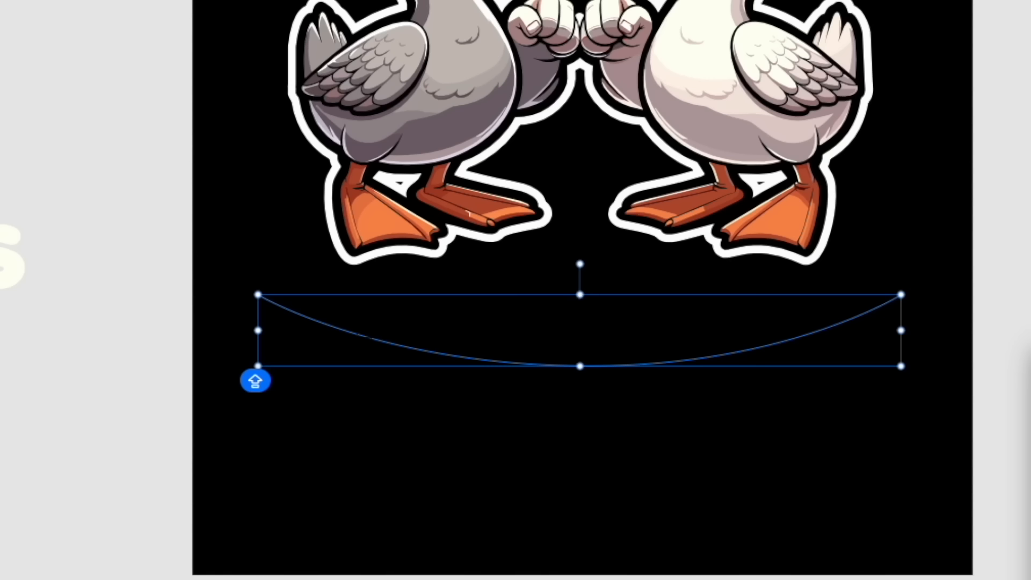
pyautogui.click(352, 336)
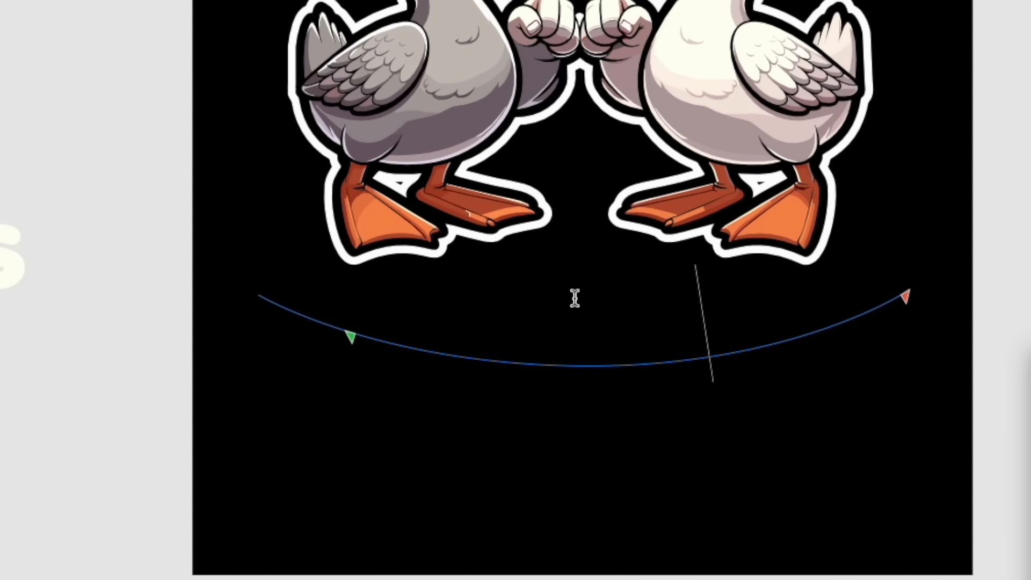
pyautogui.write('GOOSE')
pyautogui.press('super+a')
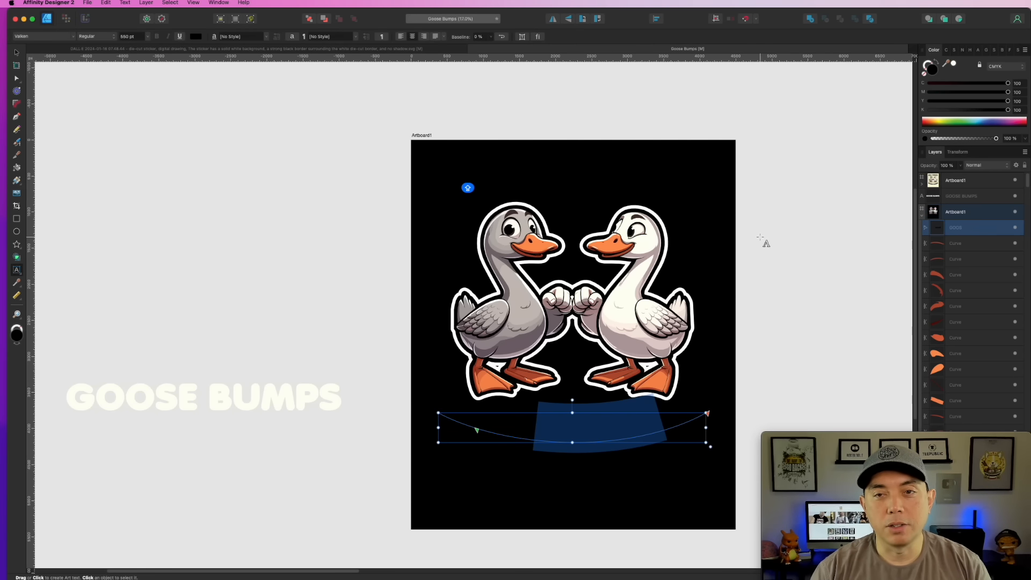
pyautogui.click(953, 64)
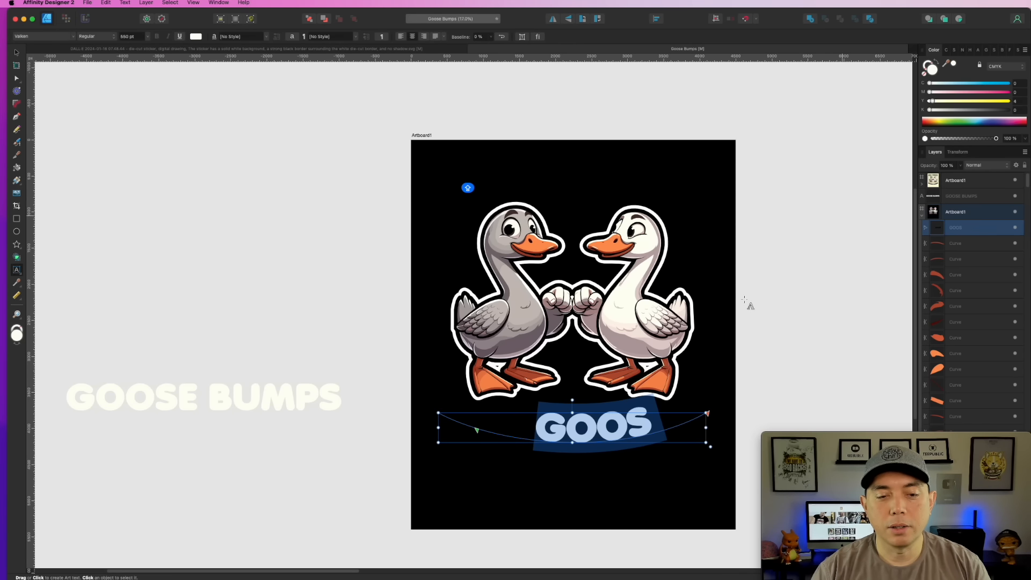
pyautogui.click(638, 416)
pyautogui.write('E')
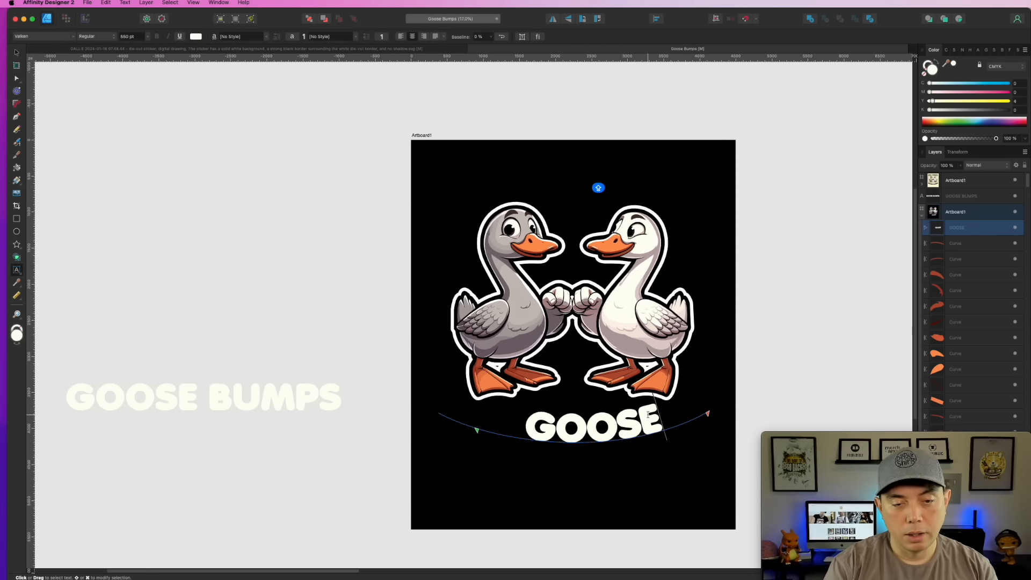
pyautogui.write(' BUMPS')
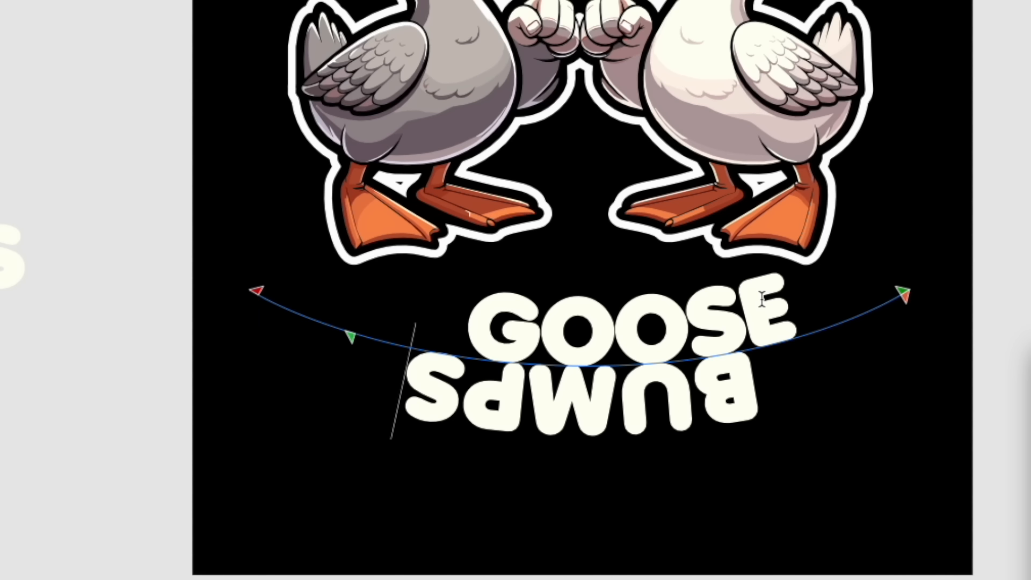
# - Extend the path text's start marker to the curve's far end so the text spans the whole curve
pyautogui.press('Escape')
pyautogui.click(350, 338)
pyautogui.moveTo(350, 338); pyautogui.dragTo(227, 309)
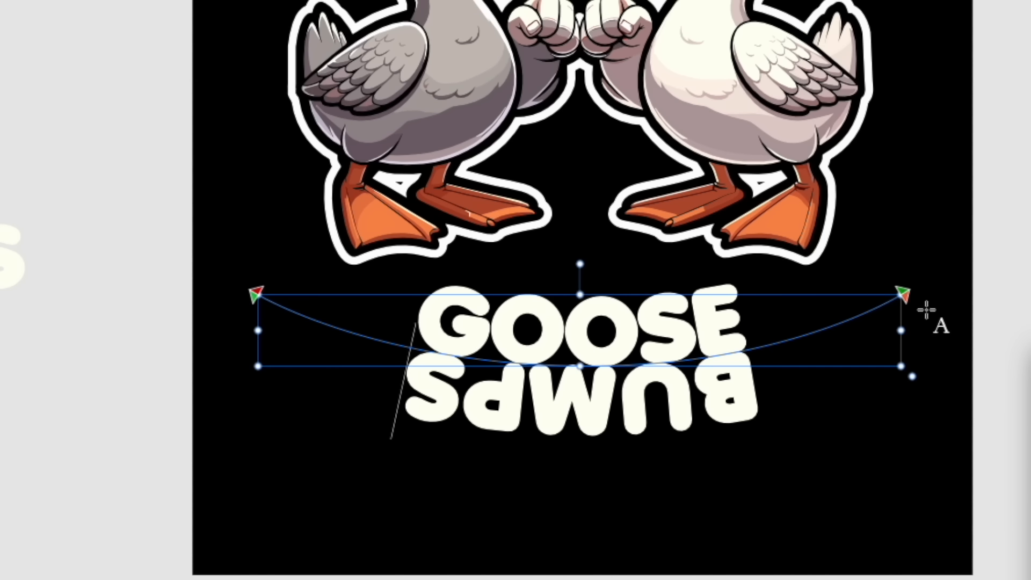
pyautogui.click(907, 294)
# - Set the size of the whole curved text to 500 pt
pyautogui.moveTo(739, 393); pyautogui.dragTo(341, 327)
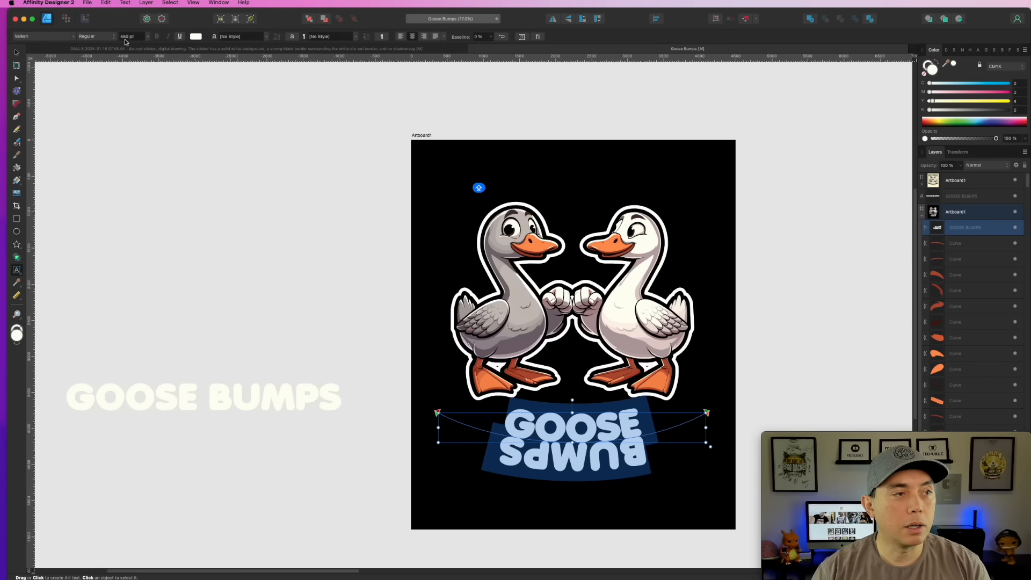
pyautogui.click(121, 37)
pyautogui.write('500')
pyautogui.press('Return')
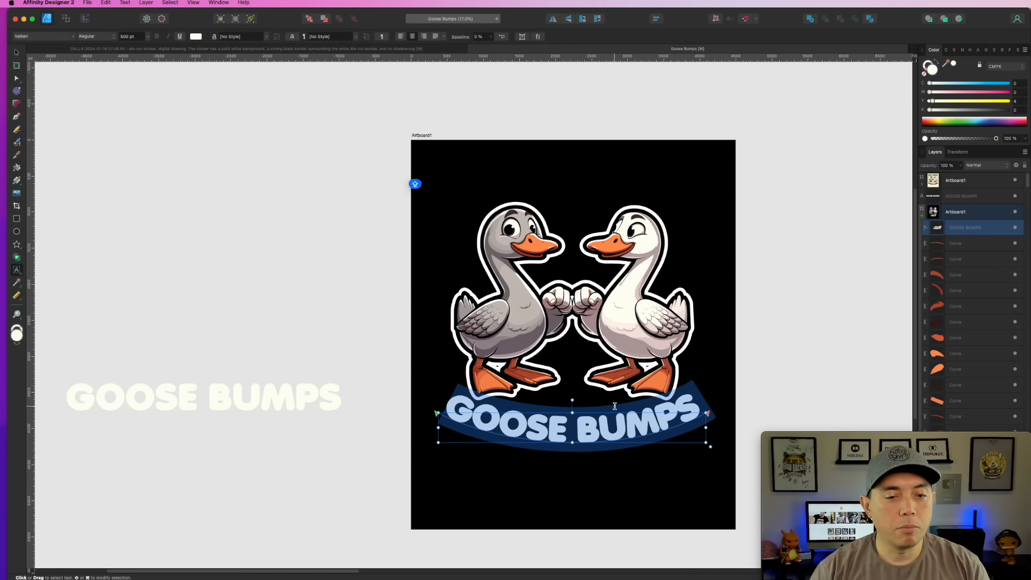
# - Lower the curved text away from the geese's feet by setting its baseline to 70 %, then deselect it
pyautogui.click(491, 38)
pyautogui.moveTo(493, 45); pyautogui.dragTo(522, 43)
pyautogui.press('Escape')
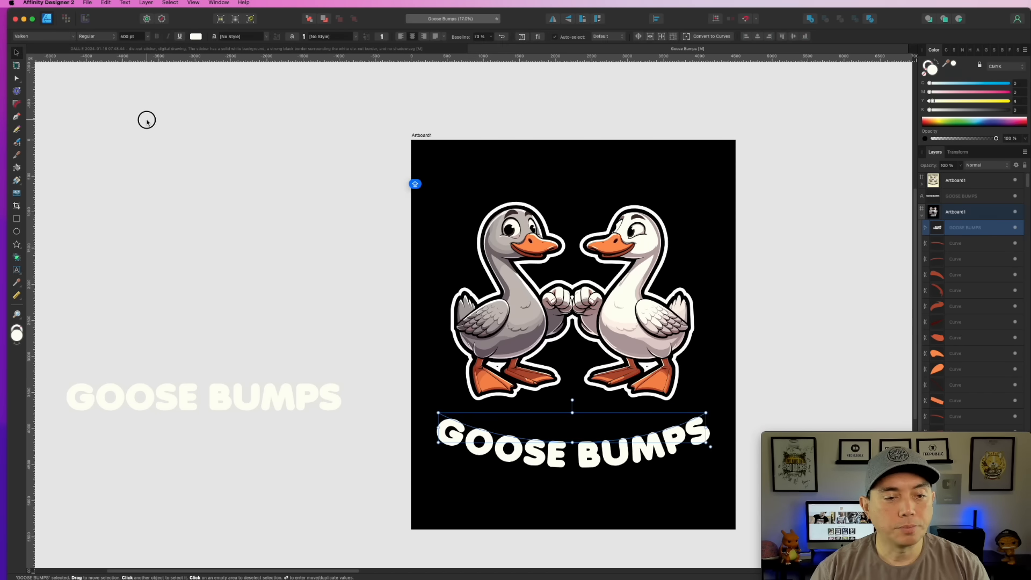
pyautogui.click(146, 122)
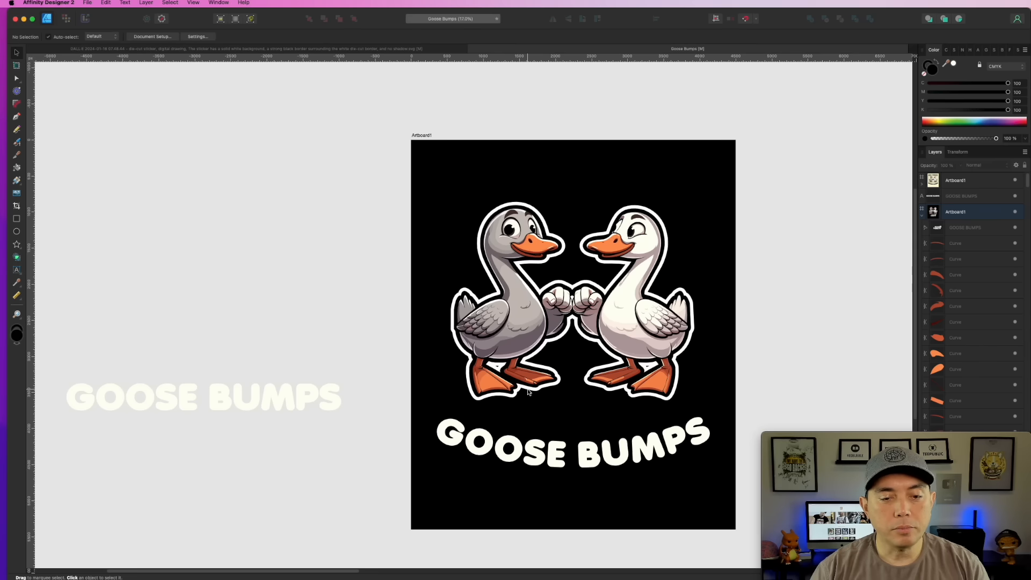
# - Tighten the kerning between the letters of "BUMPS" in the curved text, including the gap between B and U
pyautogui.doubleClick(637, 455)
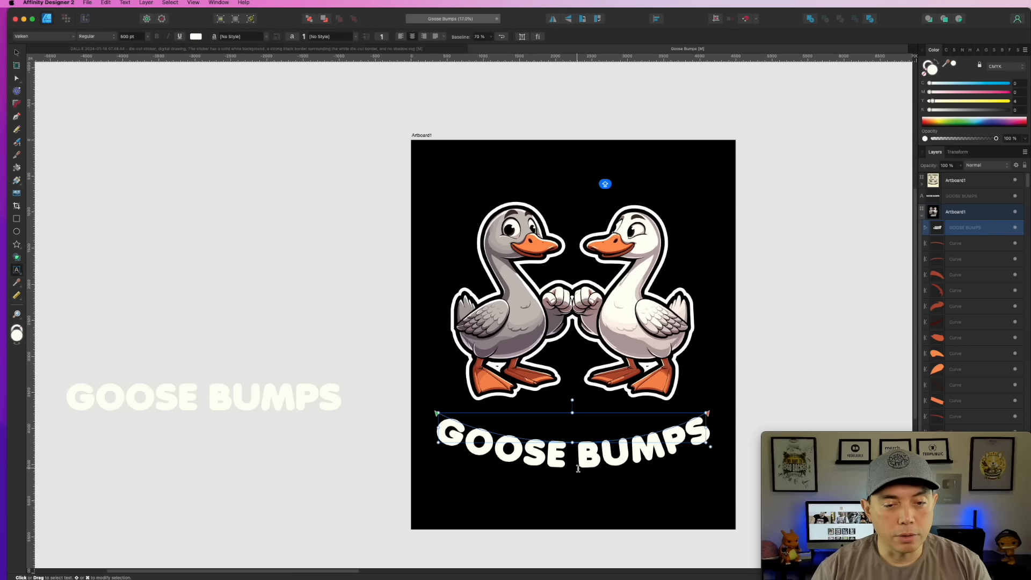
pyautogui.scroll(-5, 573, 466)
pyautogui.scroll(2, 639, 321)
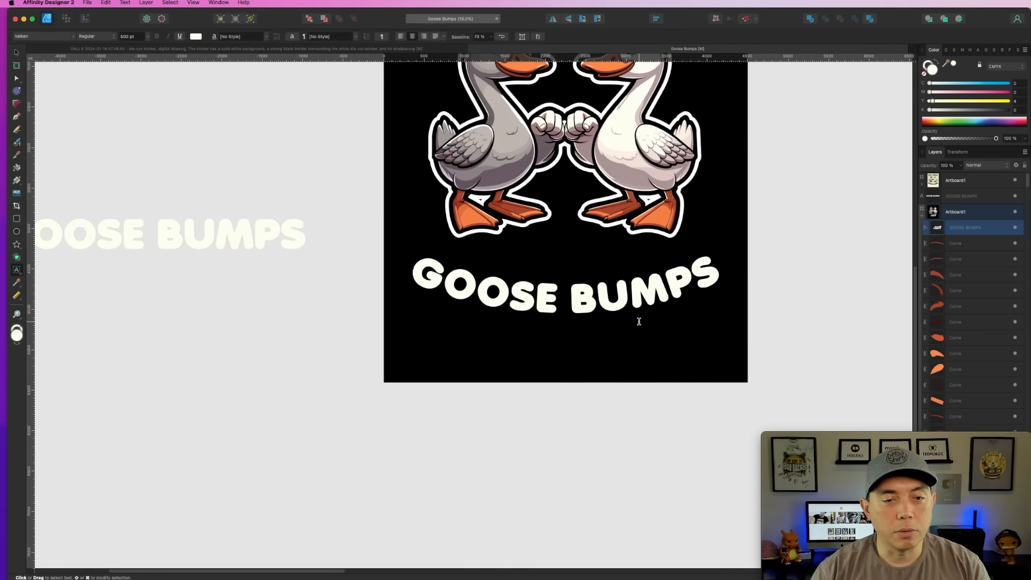
pyautogui.scroll(5, 639, 321)
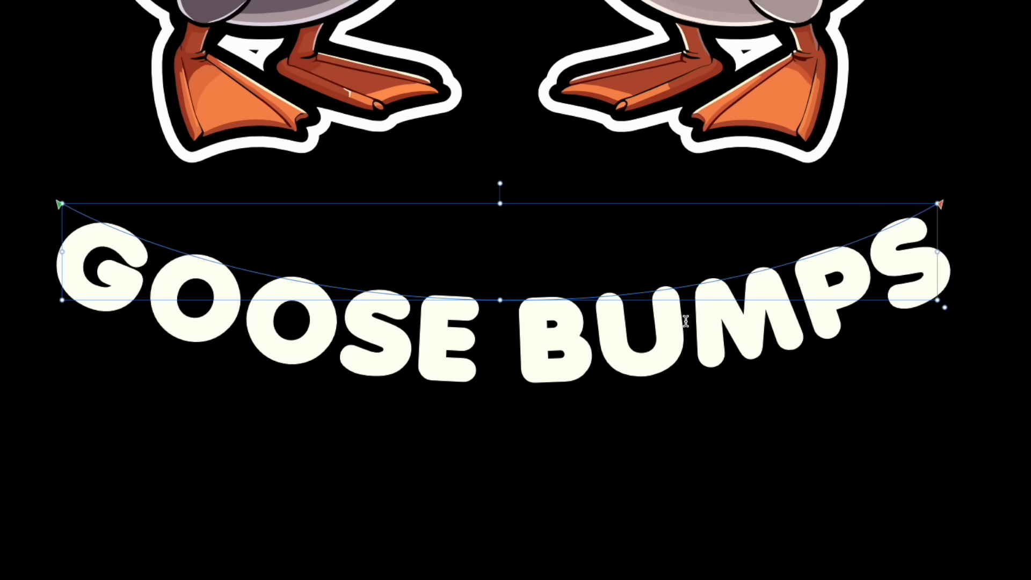
pyautogui.hotkey('alt', 'Left')
pyautogui.hotkey('alt', 'Left')
pyautogui.hotkey('alt', 'Left')
pyautogui.hotkey('alt', 'Left')
pyautogui.press('Left')
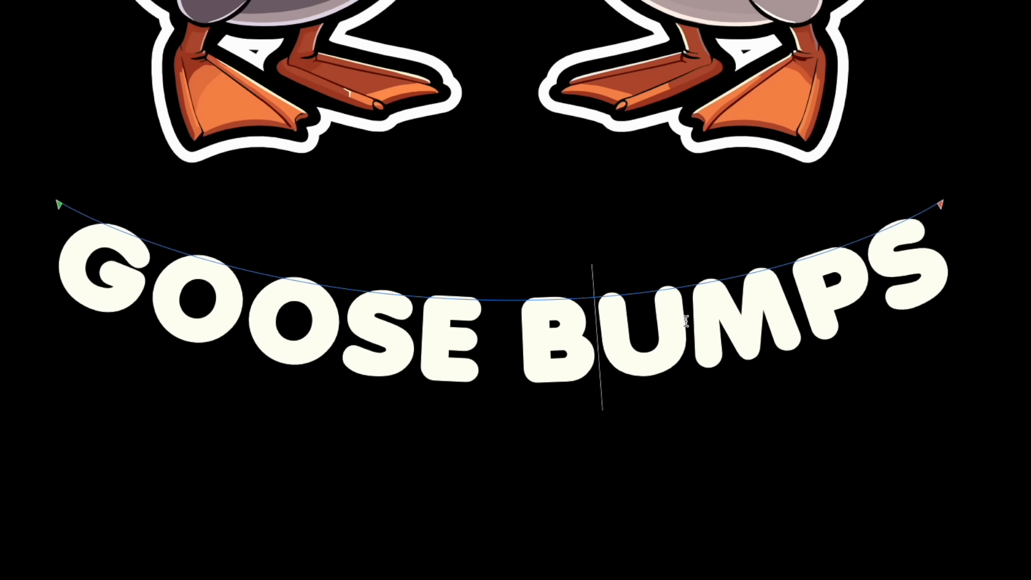
pyautogui.hotkey('alt', 'Left')
pyautogui.hotkey('alt', 'Left')
pyautogui.hotkey('alt', 'Left')
# - Tighten the kerning between the leading letters of "GOOSE" in the curved text, then leave text editing and deselect it
pyautogui.press('Left')
pyautogui.press('Left')
pyautogui.press('Left')
pyautogui.press('Left')
pyautogui.press('Left')
pyautogui.hotkey('alt', 'Left')
pyautogui.hotkey('alt', 'Left')
pyautogui.press('Left')
pyautogui.hotkey('alt', 'Left')
pyautogui.hotkey('alt', 'Left')
pyautogui.hotkey('alt', 'Left')
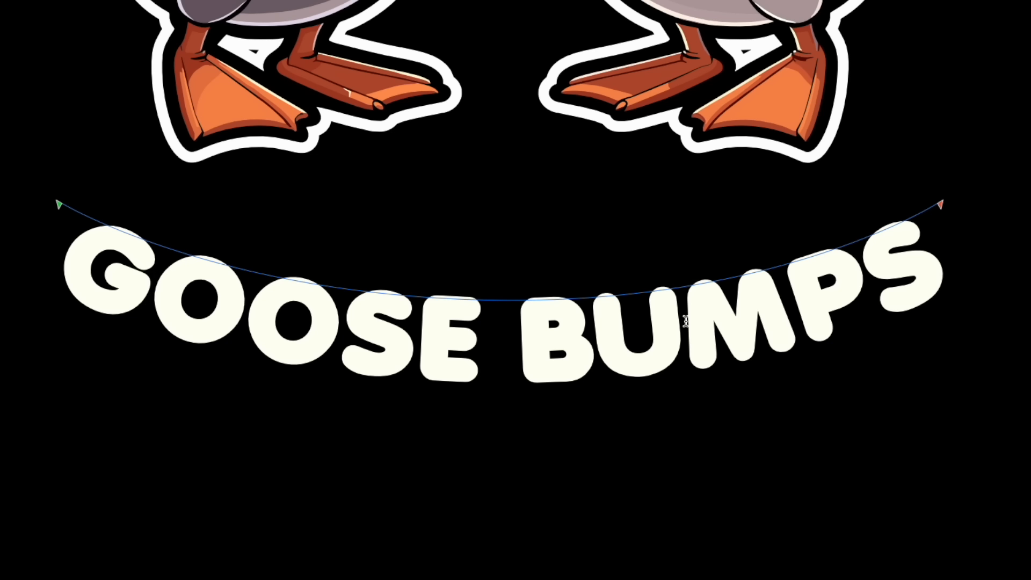
pyautogui.press('Escape')
pyautogui.press('Right')
pyautogui.press('Right')
pyautogui.press('Right')
pyautogui.press('Escape')
pyautogui.press('Escape')
pyautogui.scroll(-5, 356, 460)
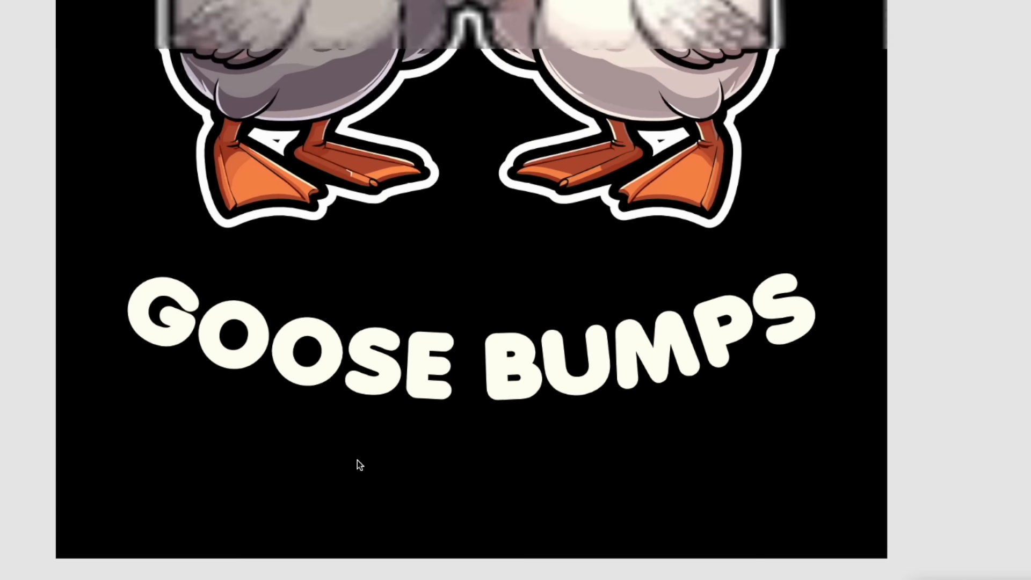
# - Move the straight "GOOSE BUMPS" text from beside the artboard to above the geese and change it to "BEST FRIENDS"
pyautogui.moveTo(766, 257); pyautogui.dragTo(879, 455)
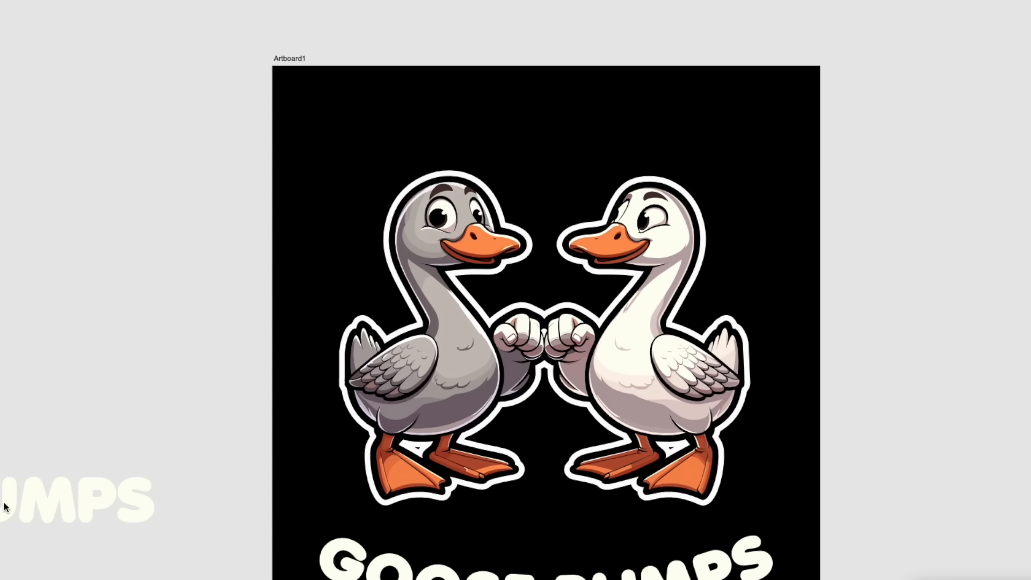
pyautogui.moveTo(4, 506); pyautogui.dragTo(608, 131)
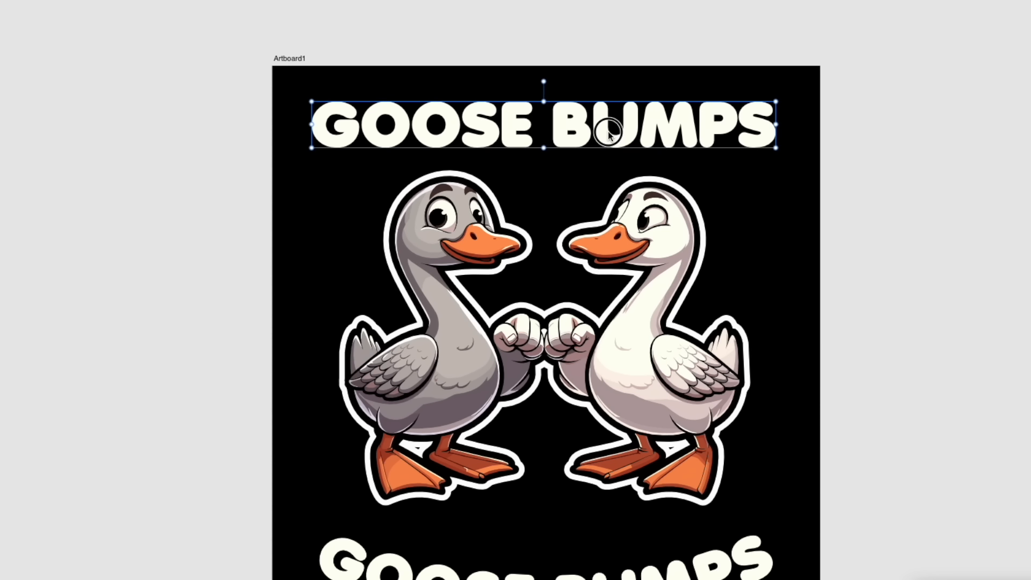
pyautogui.doubleClick(608, 132)
pyautogui.tripleClick(609, 132)
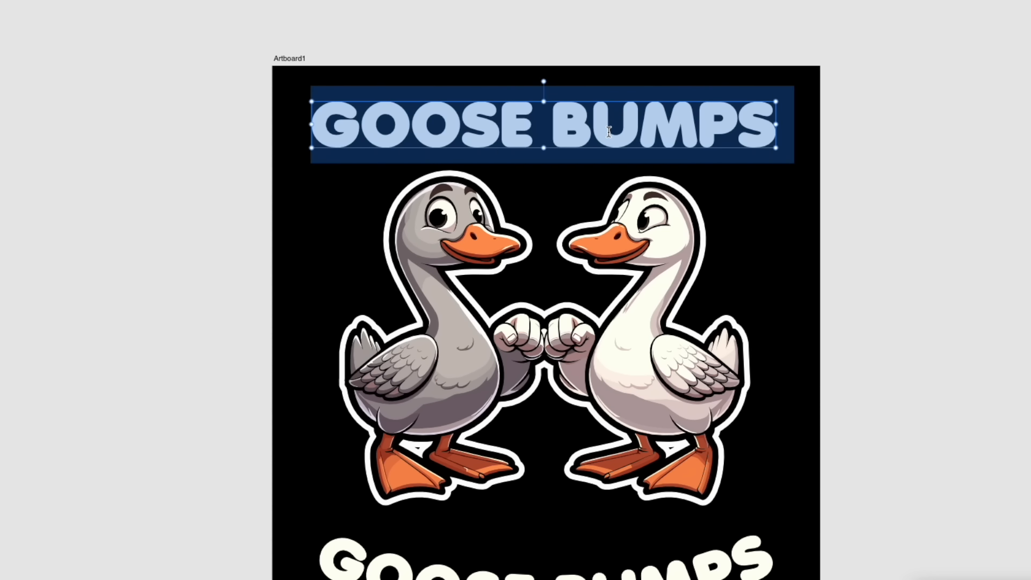
pyautogui.write('BEST FR')
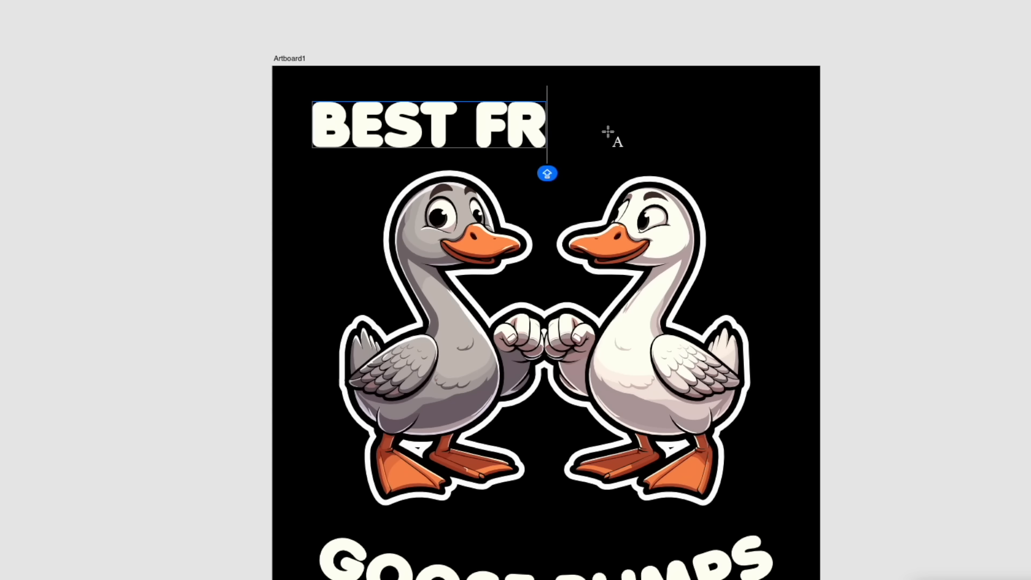
pyautogui.write('IENDS')
pyautogui.press('Escape')
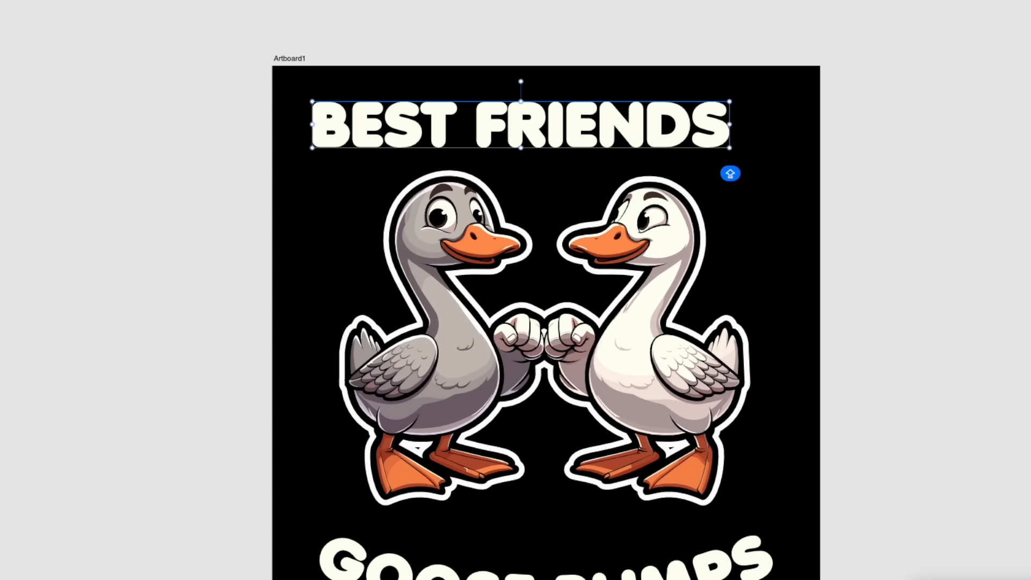
# - Enlarge "BEST FRIENDS" to nearly the artboard's width, centre it, and place a copy over the geese's feet
pyautogui.moveTo(731, 151); pyautogui.dragTo(798, 152)
pyautogui.moveTo(646, 138); pyautogui.dragTo(644, 138)
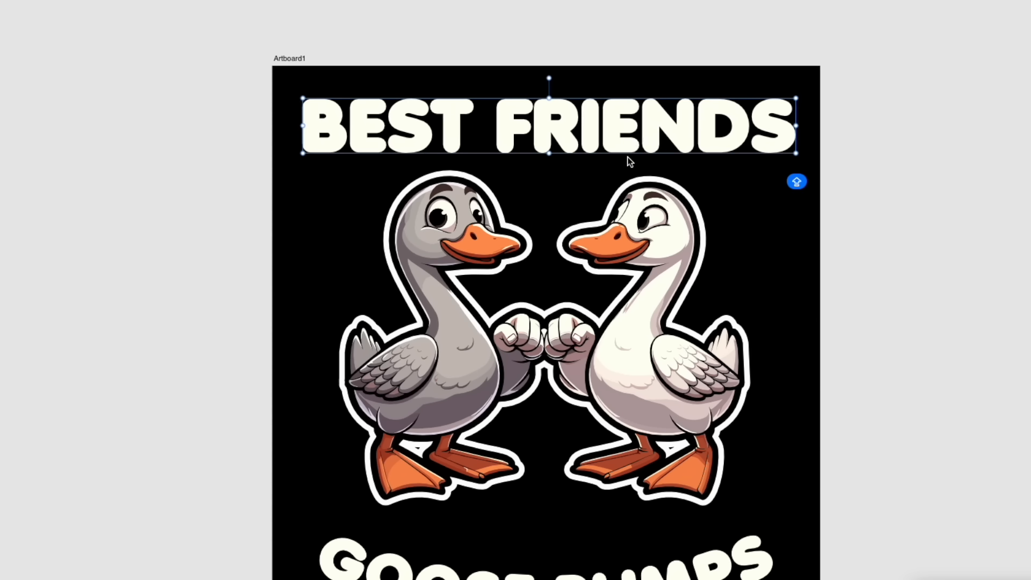
pyautogui.keyDown('alt'); pyautogui.moveTo(544, 126); pyautogui.dragTo(551, 502); pyautogui.keyUp('alt')
# - Change the copy directly below the headline to "GIVE", then shrink and centre it between the geese's heads
pyautogui.click(563, 199)
pyautogui.tripleClick(563, 199)
pyautogui.write('GIVE')
pyautogui.press('Escape')
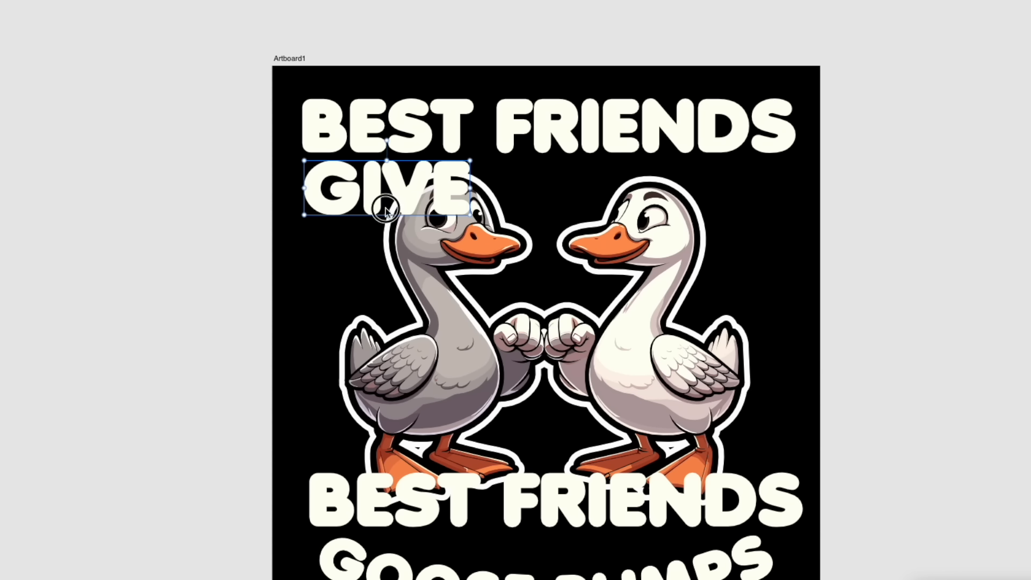
pyautogui.moveTo(381, 208); pyautogui.dragTo(568, 215)
pyautogui.moveTo(656, 221); pyautogui.dragTo(590, 198)
pyautogui.moveTo(516, 174); pyautogui.dragTo(524, 180)
# - Change the "BEST FRIENDS" copy over the geese's feet to "EACH OTHER"
pyautogui.click(558, 496)
pyautogui.doubleClick(558, 496)
pyautogui.write('EACH OTHER')
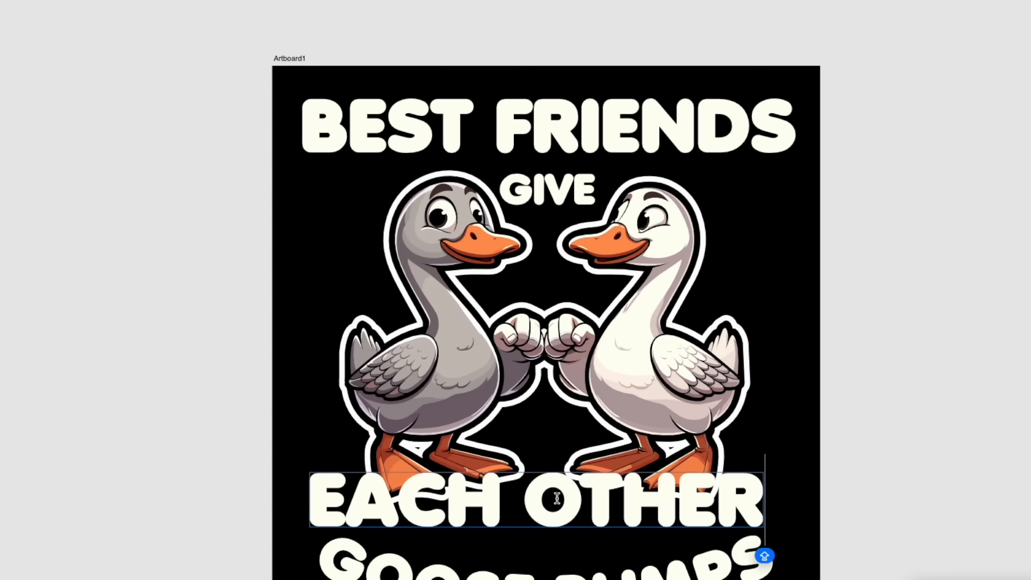
pyautogui.press('Escape')
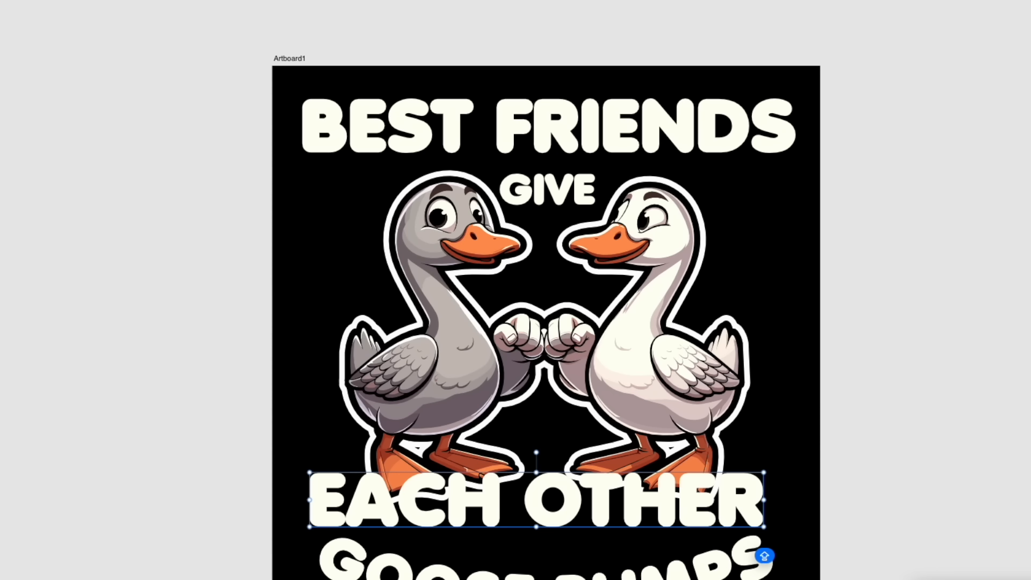
# - Shrink "EACH OTHER" to about 370 pt centred between the feet and the curved text, and nudge "BEST FRIENDS" slightly down
pyautogui.moveTo(765, 472); pyautogui.dragTo(588, 514)
pyautogui.moveTo(511, 521); pyautogui.dragTo(612, 538)
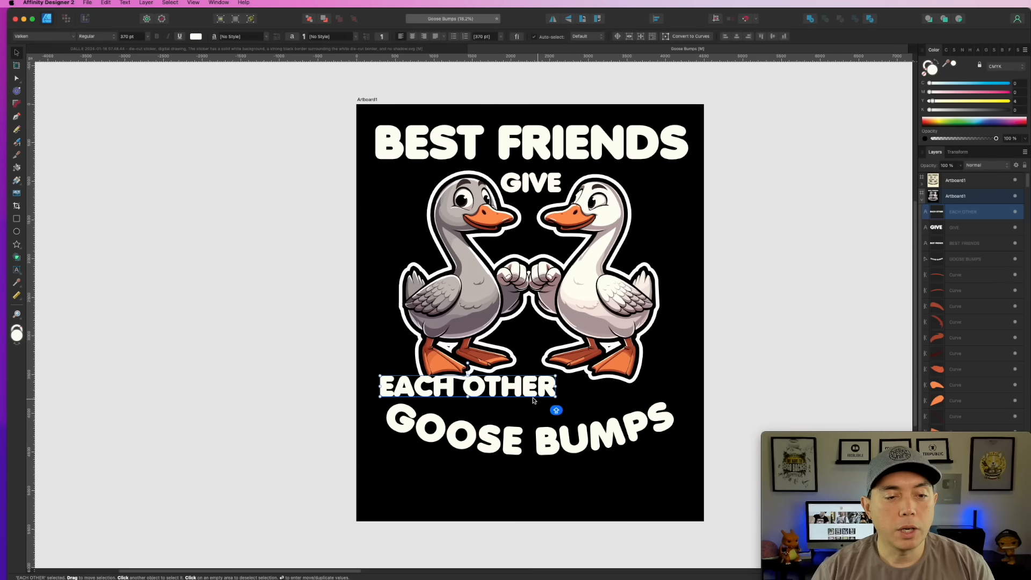
pyautogui.moveTo(571, 403); pyautogui.dragTo(571, 403)
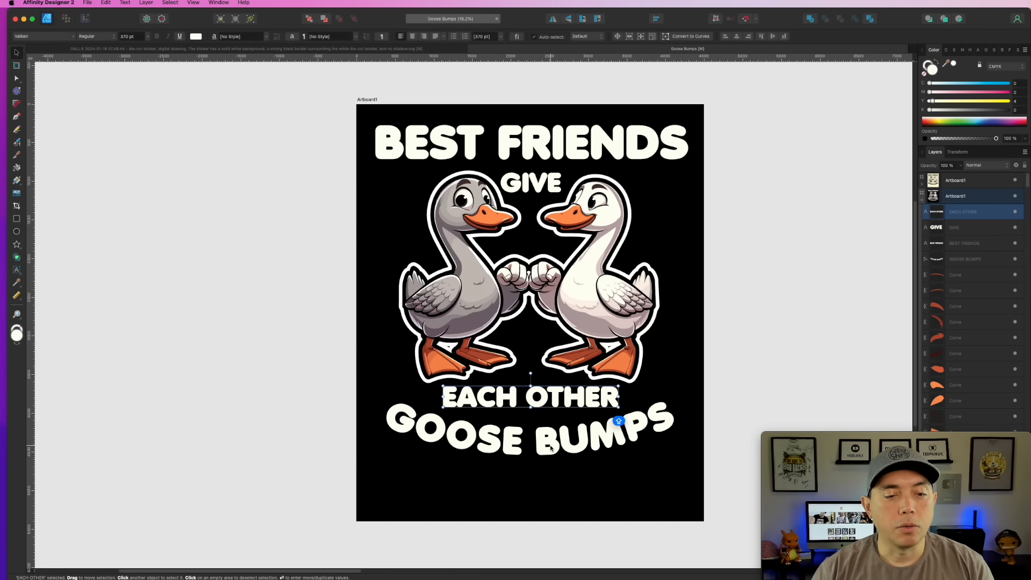
pyautogui.moveTo(628, 154); pyautogui.dragTo(628, 157)
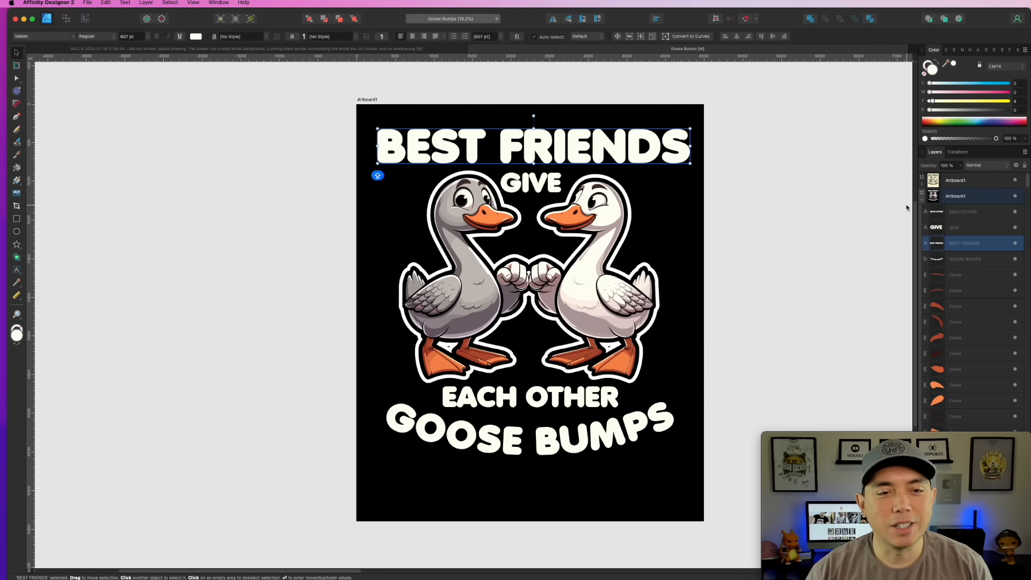
pyautogui.click(757, 218)
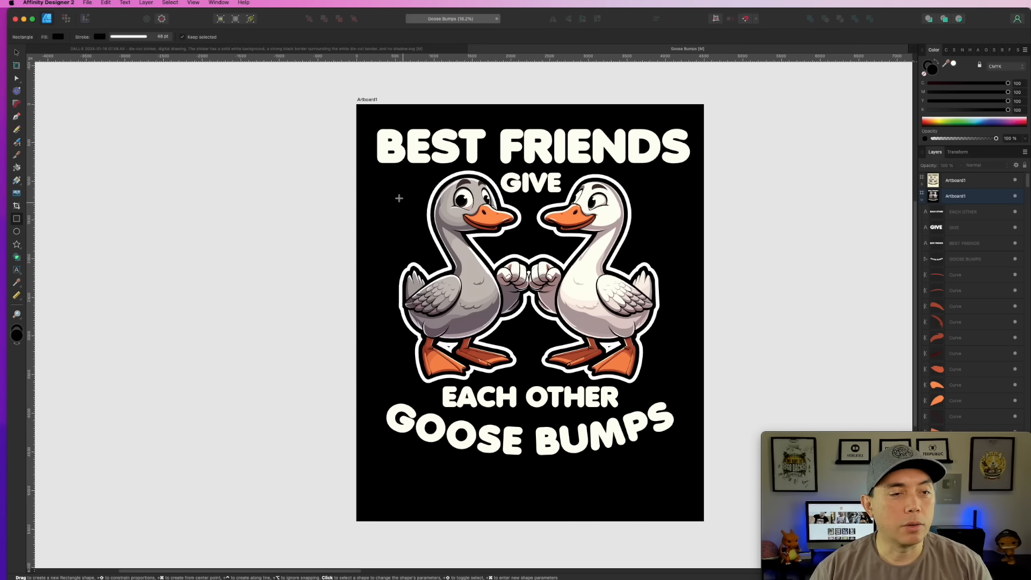
# - Draw a rectangle around the geese with no fill and a white outline
pyautogui.moveTo(378, 186); pyautogui.dragTo(677, 372)
pyautogui.click(923, 73)
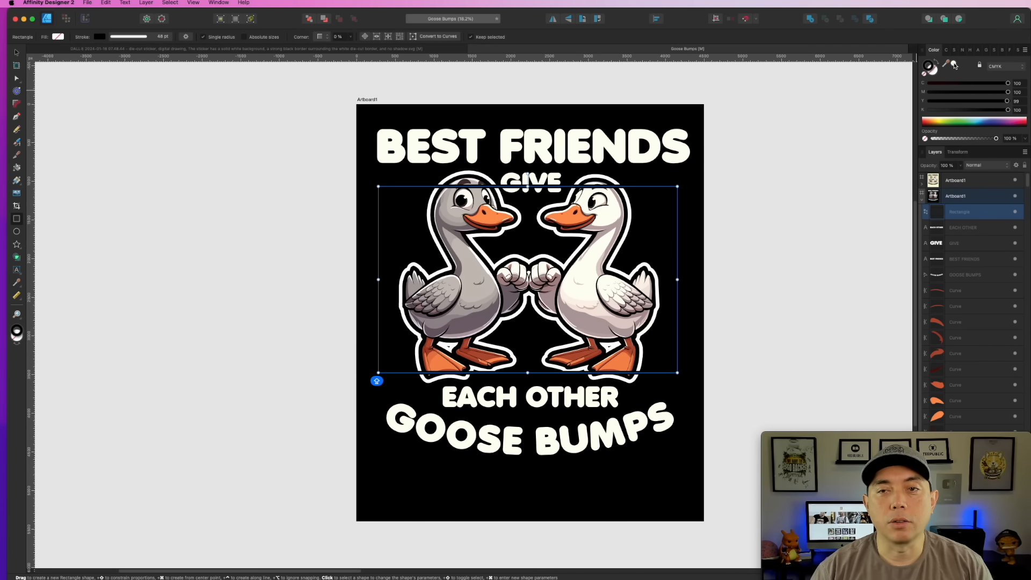
pyautogui.click(953, 65)
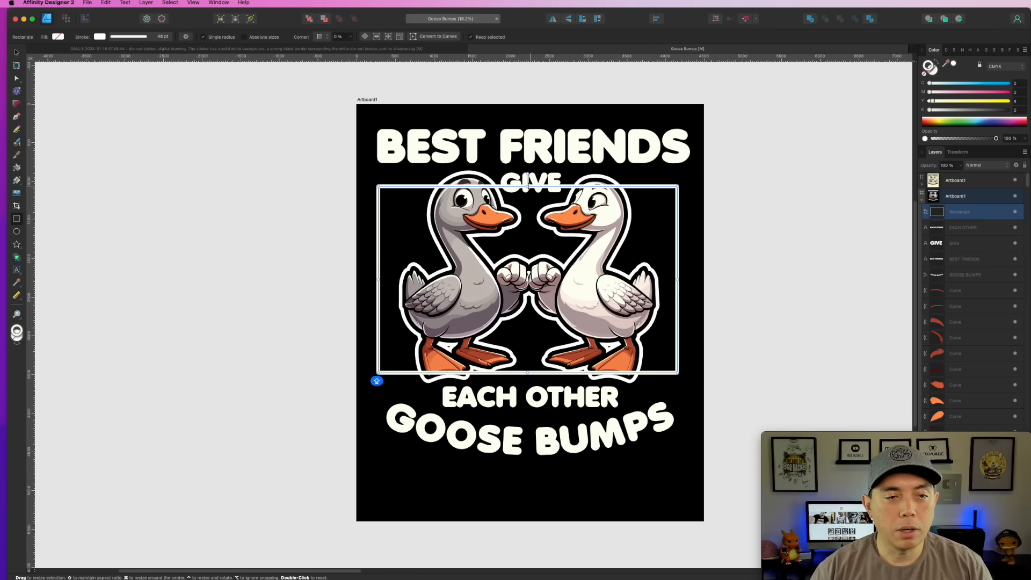
# - Adjust the frame's edges to sit evenly around the geese and thicken its outline to about 75 pt
pyautogui.moveTo(527, 186); pyautogui.dragTo(527, 183)
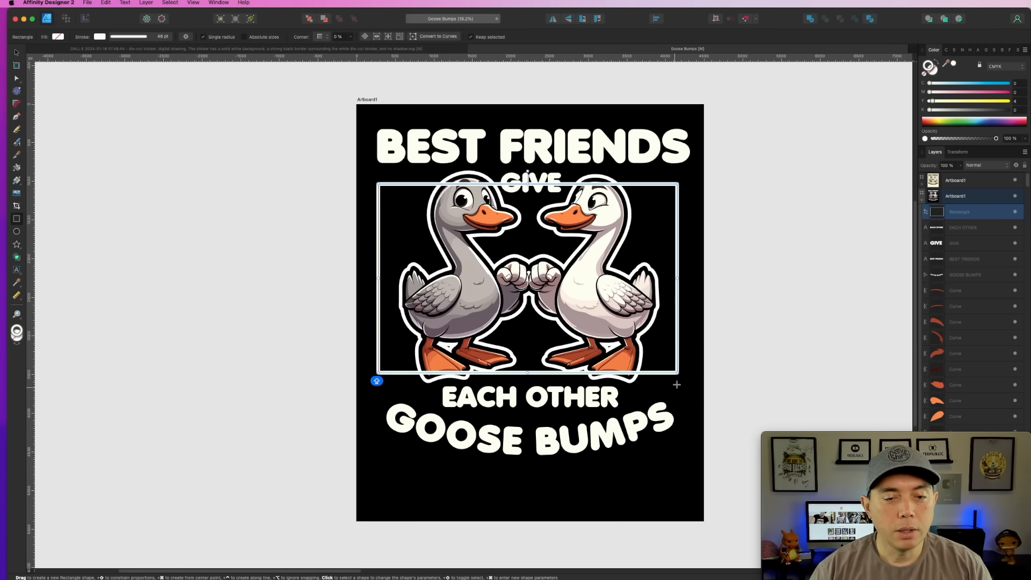
pyautogui.moveTo(678, 372); pyautogui.dragTo(680, 366)
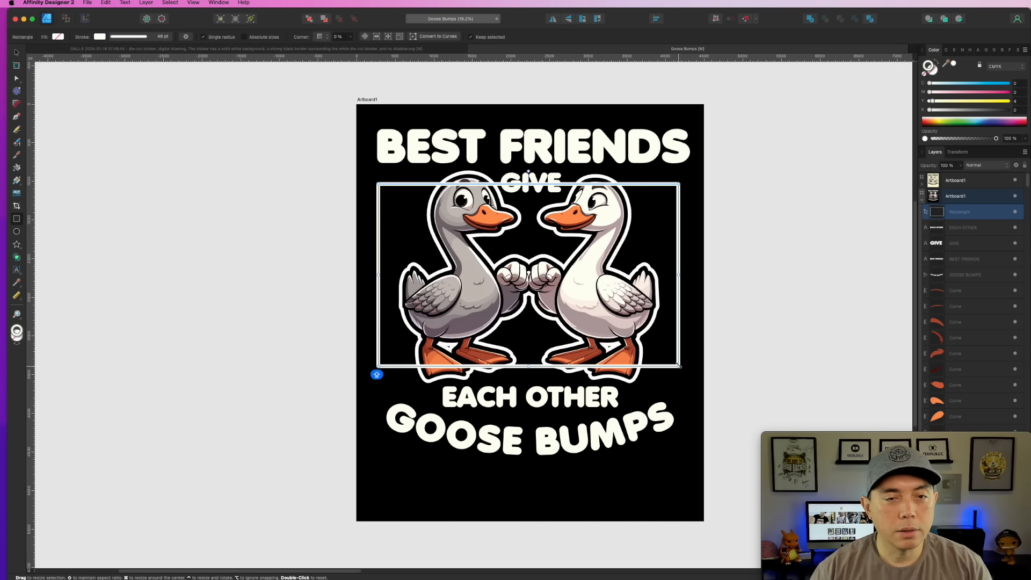
pyautogui.moveTo(680, 273); pyautogui.dragTo(684, 273)
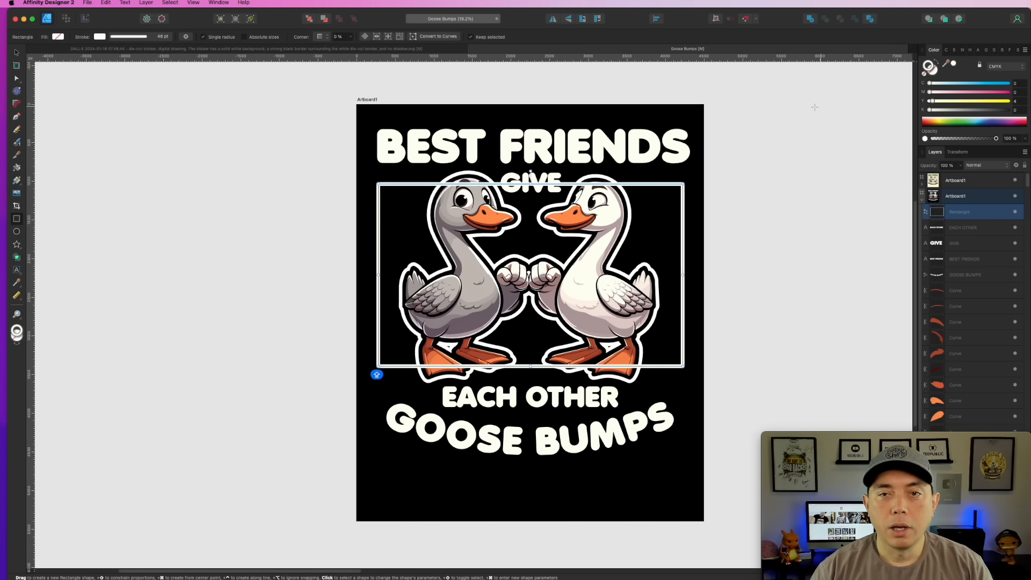
pyautogui.click(952, 50)
pyautogui.moveTo(990, 78); pyautogui.dragTo(996, 76)
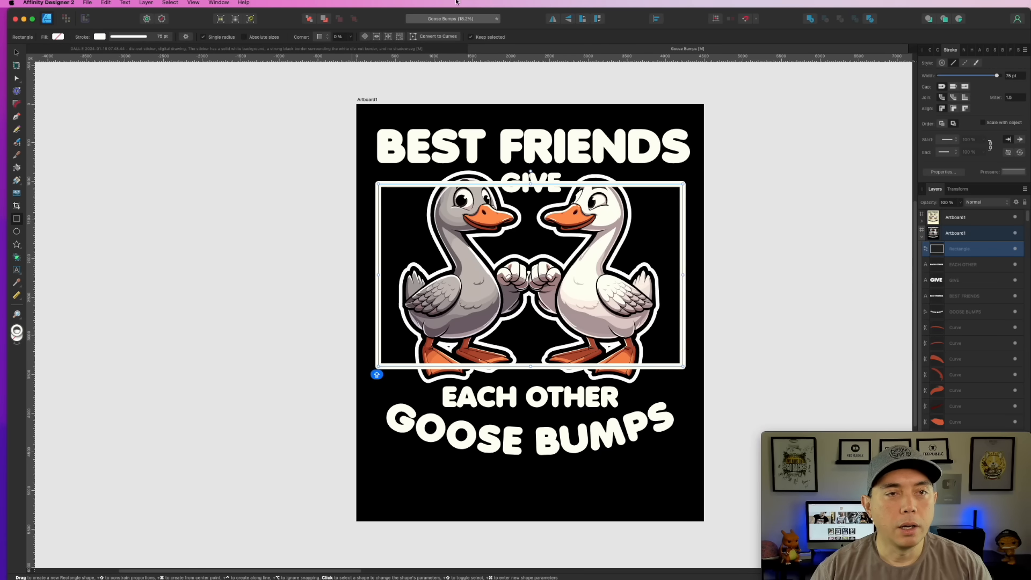
# - Send the white frame behind the geese and nudge the "GIVE" text slightly to the right
pyautogui.click(310, 19)
pyautogui.press('v')
pyautogui.press('Escape')
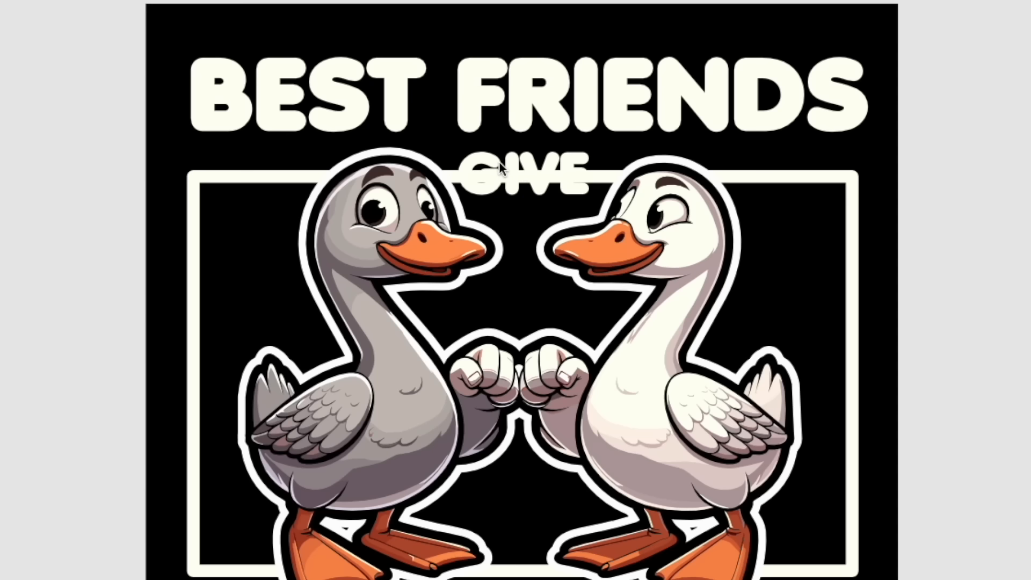
pyautogui.click(502, 168)
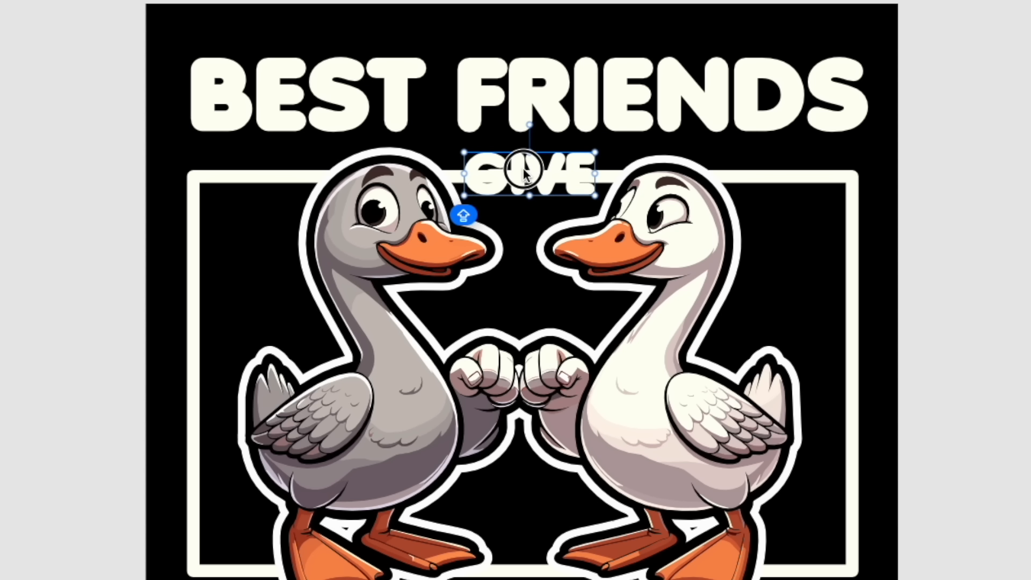
pyautogui.click(1016, 193)
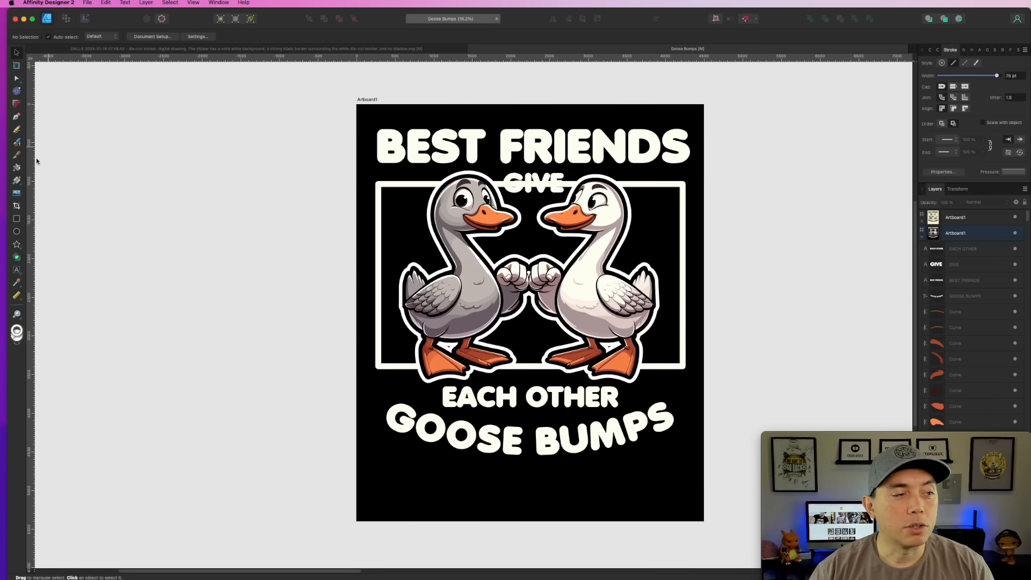
# - Draw a rectangle without outline over "GIVE" between the geese's heads and fill it with black, all four CMYK values at 100
pyautogui.click(16, 218)
pyautogui.moveTo(466, 173); pyautogui.dragTo(594, 197)
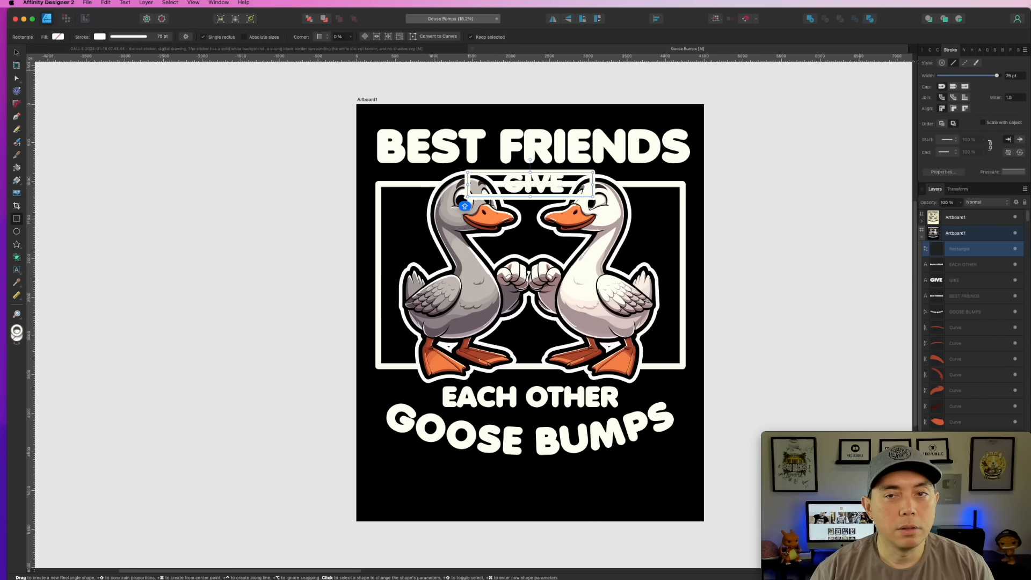
pyautogui.click(930, 52)
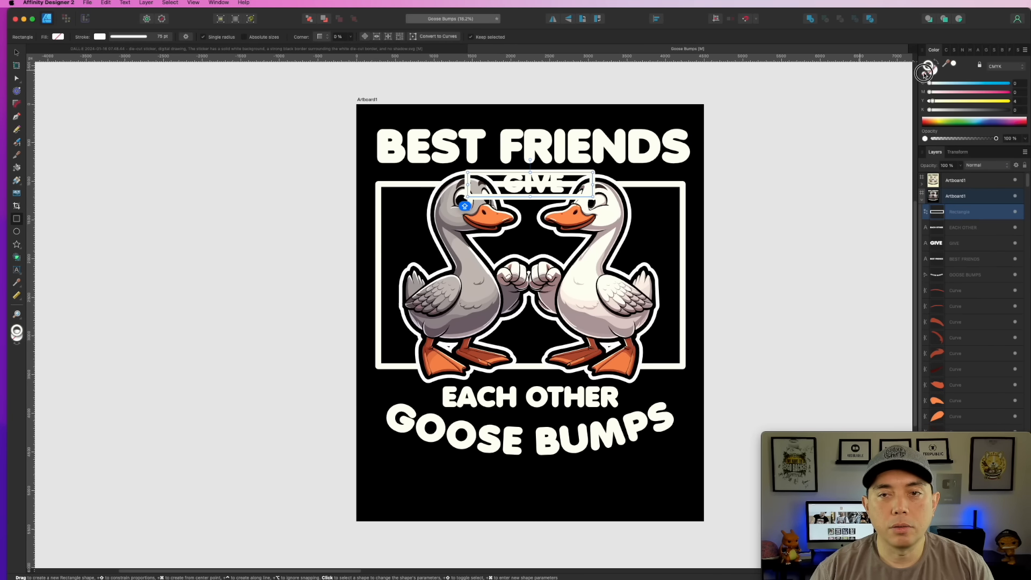
pyautogui.click(930, 72)
pyautogui.click(933, 103)
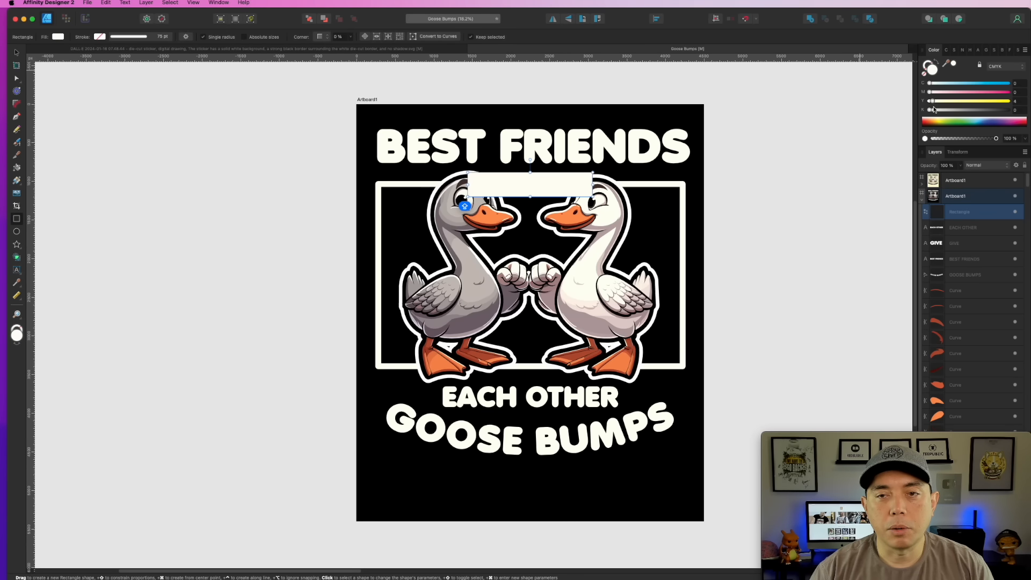
pyautogui.moveTo(929, 110); pyautogui.dragTo(1010, 111)
pyautogui.click(1009, 101)
pyautogui.click(1009, 92)
pyautogui.click(1009, 83)
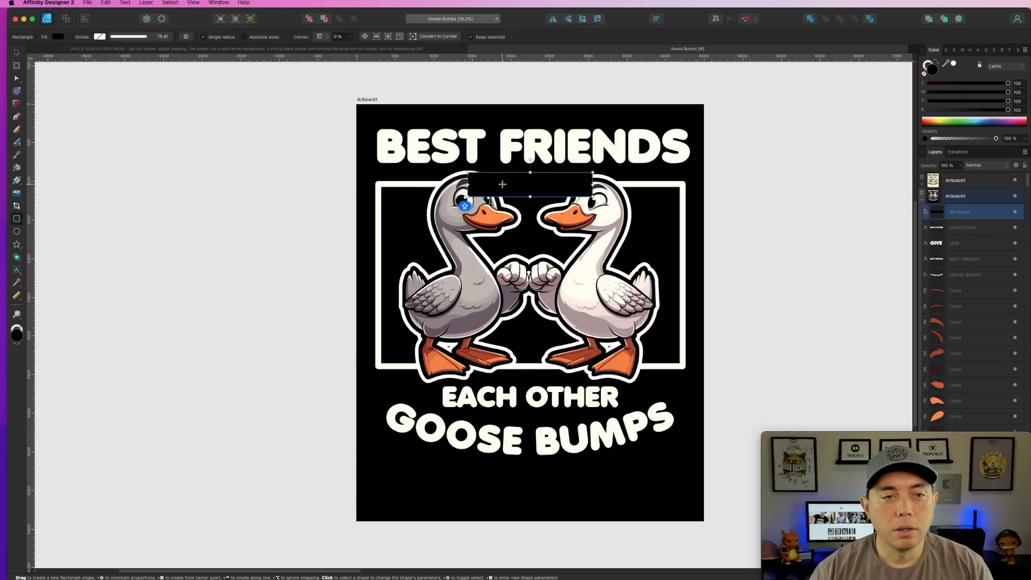
# - Send the black rectangle to the back, then send the white frame behind it to mask the frame's line around "GIVE"
pyautogui.click(13, 53)
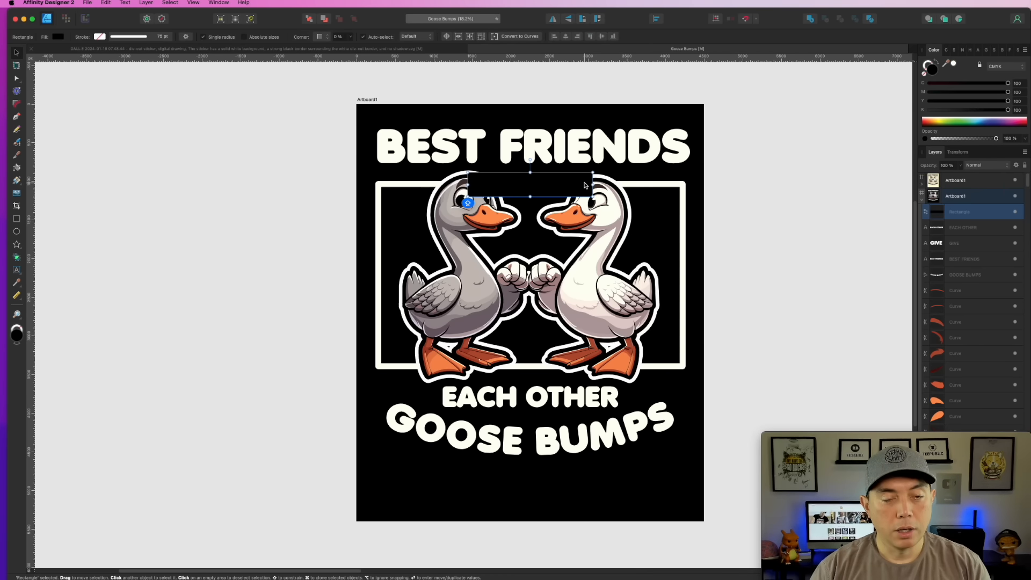
pyautogui.press('BackSpace')
pyautogui.click(666, 185)
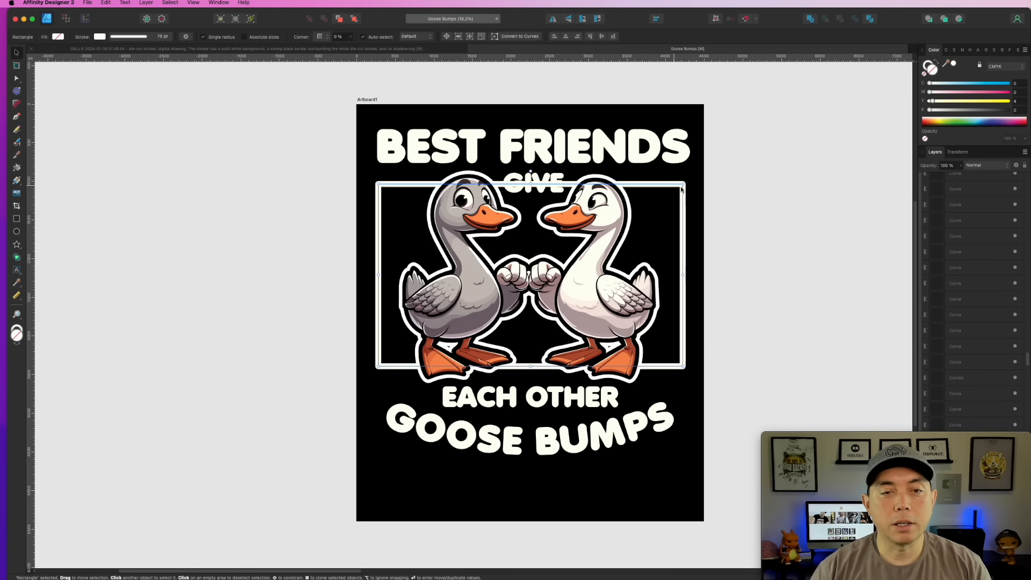
pyautogui.press('super+z')
pyautogui.click(775, 191)
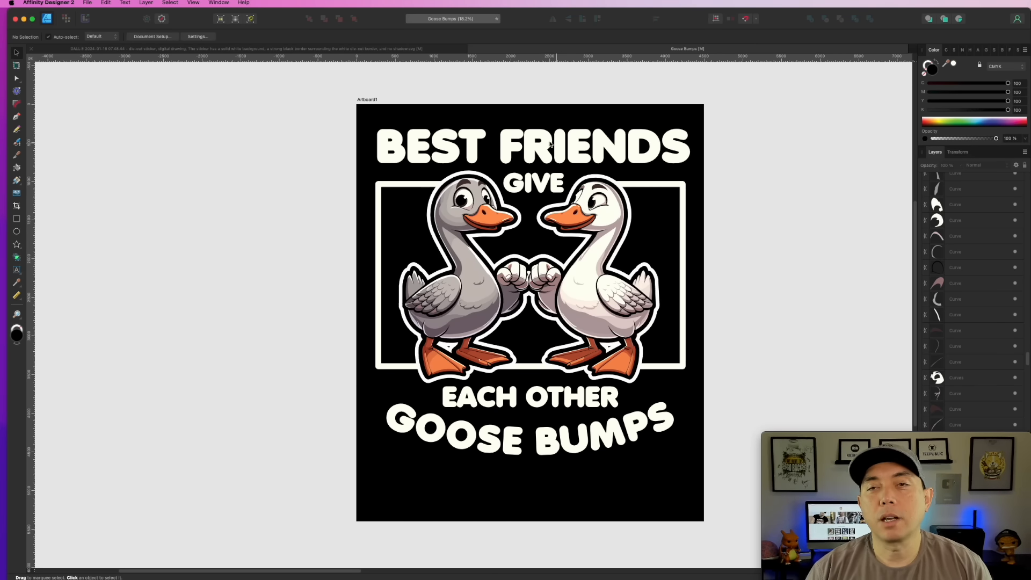
# - Recolor the artboard background dark blue by setting K to 0 and yellow to about 26
pyautogui.click(369, 101)
pyautogui.moveTo(1013, 110); pyautogui.dragTo(929, 109)
pyautogui.moveTo(1005, 102); pyautogui.dragTo(950, 101)
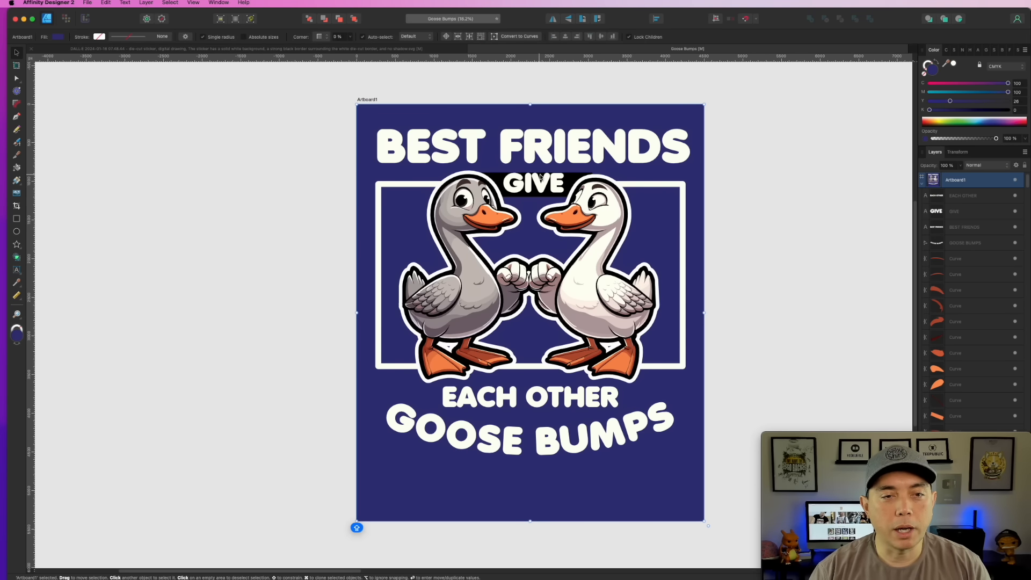
# - Group the black rectangle behind "GIVE" with the white frame rectangle
pyautogui.click(576, 179)
pyautogui.keyDown('shift'); pyautogui.click(649, 186); pyautogui.keyUp('shift')
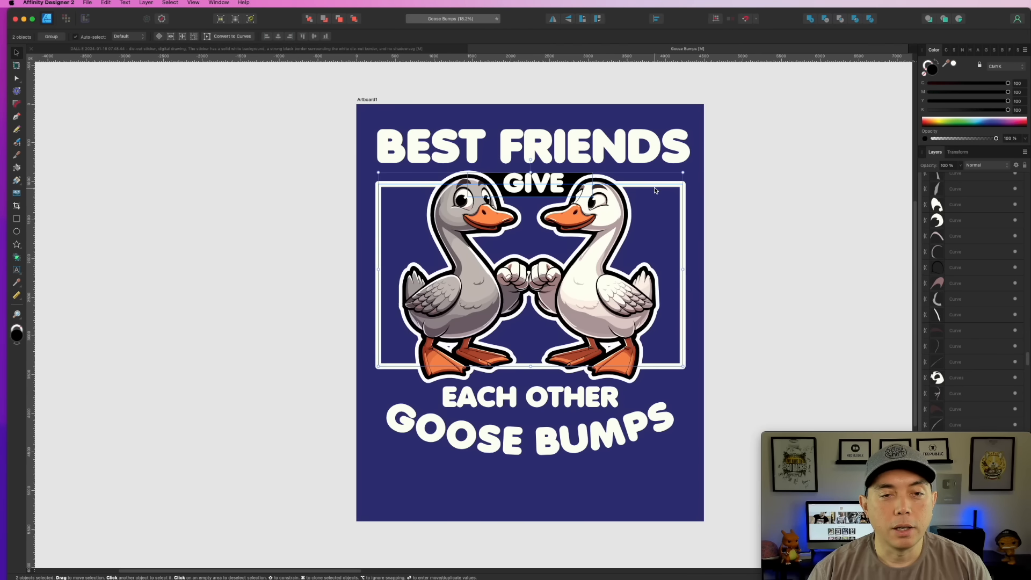
pyautogui.scroll(-5, 971, 233)
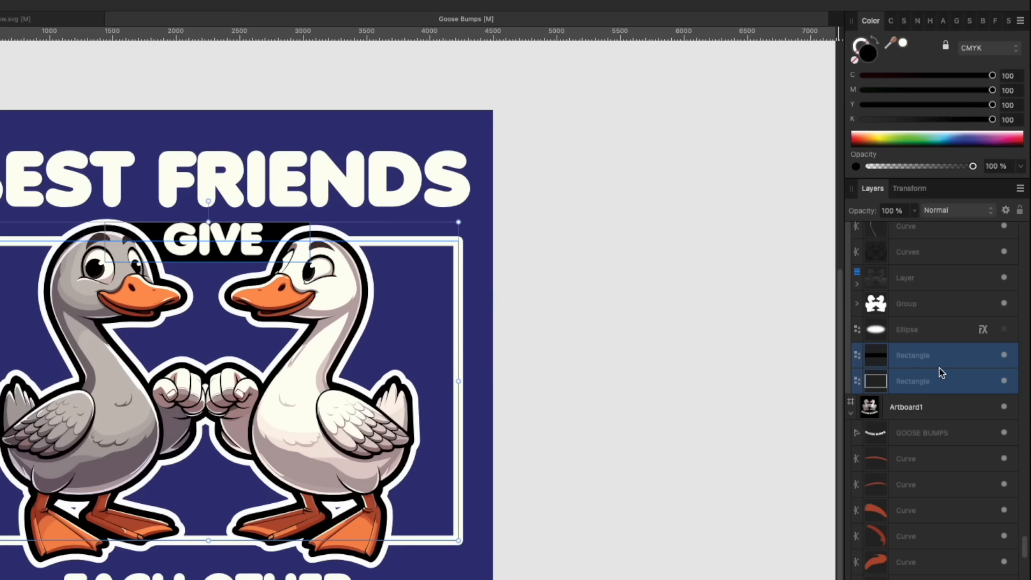
pyautogui.click(720, 341)
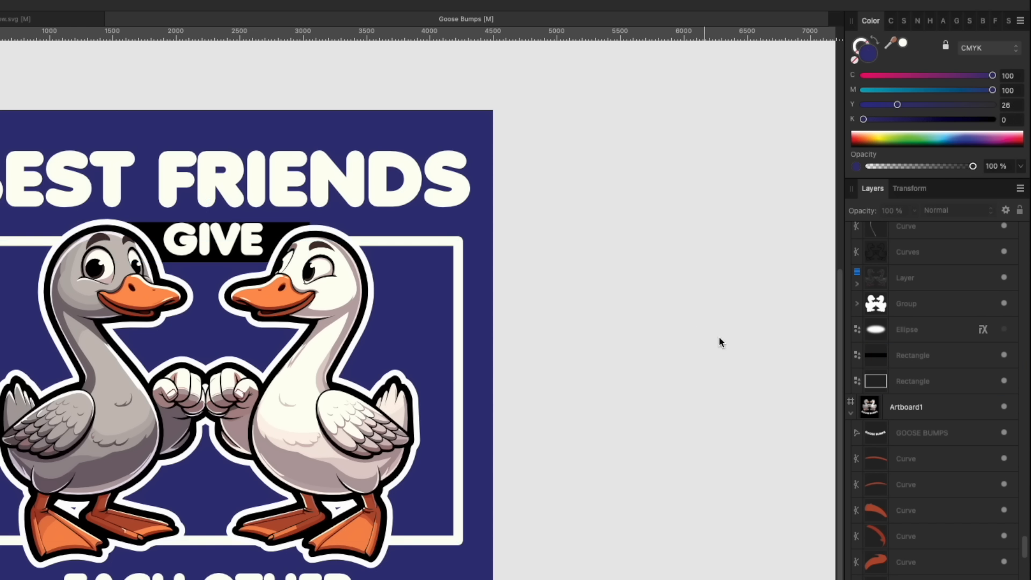
pyautogui.click(914, 359)
pyautogui.keyDown('shift'); pyautogui.click(913, 378); pyautogui.keyUp('shift')
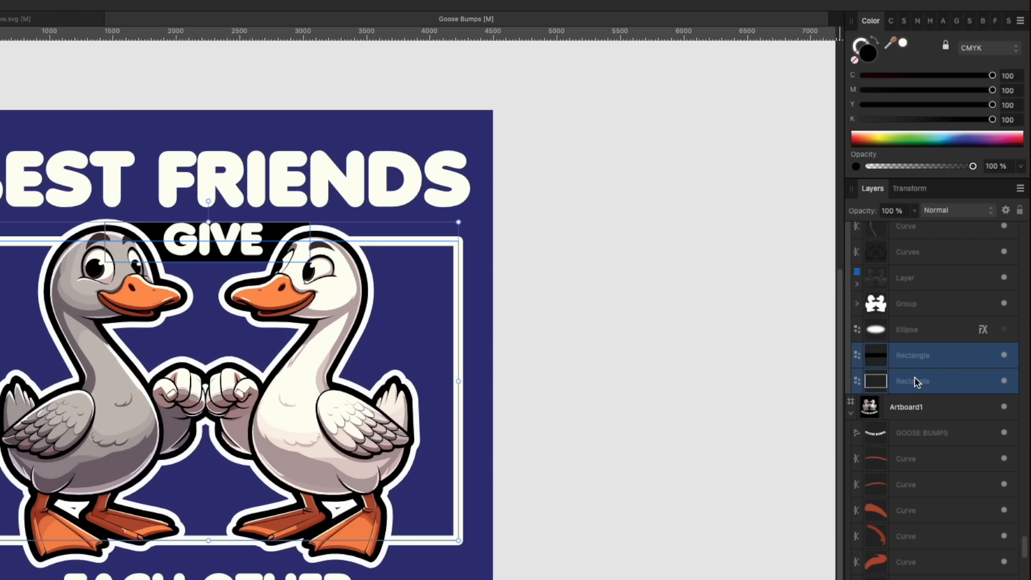
pyautogui.press('super+g')
# - Set the blend mode of the black rectangle inside the new group to Erase so it cuts out the frame line
pyautogui.click(856, 355)
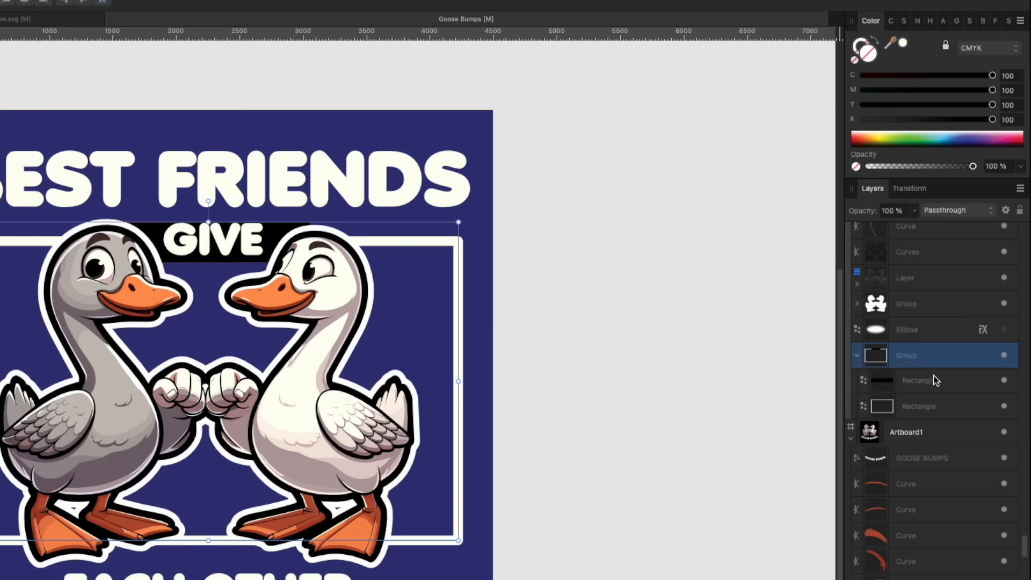
pyautogui.click(929, 386)
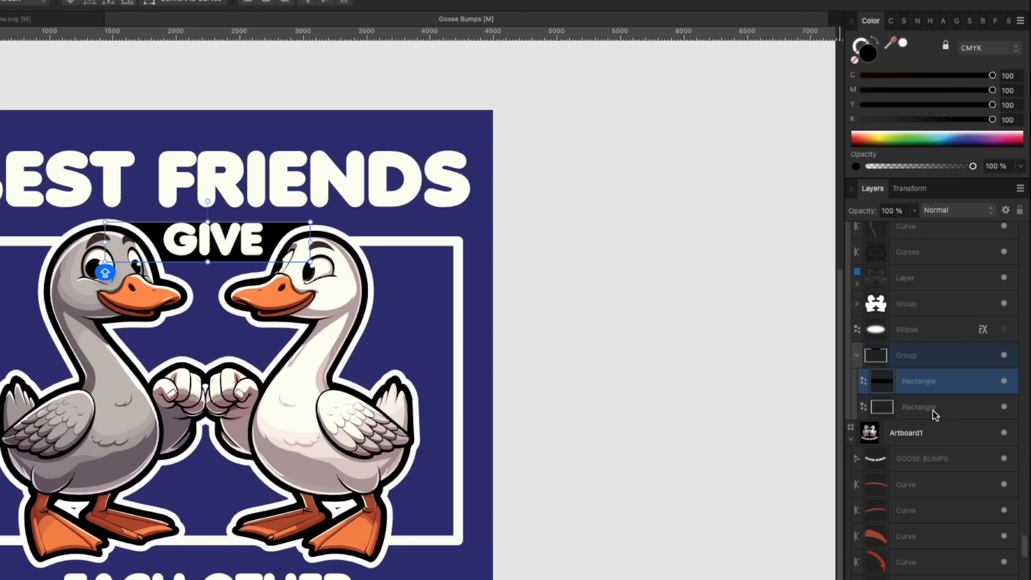
pyautogui.click(932, 411)
pyautogui.click(925, 385)
pyautogui.click(960, 209)
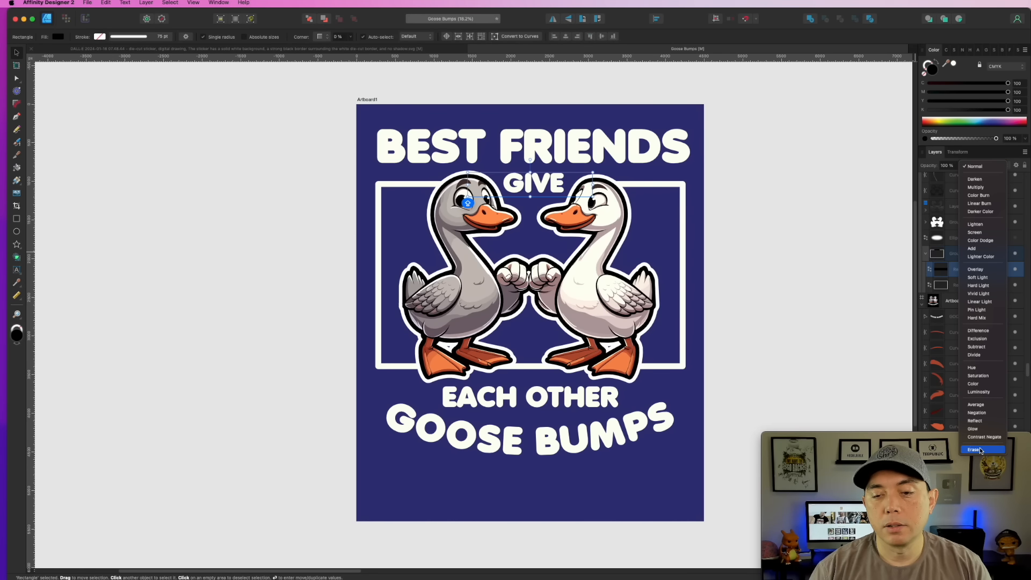
pyautogui.click(980, 450)
pyautogui.click(796, 131)
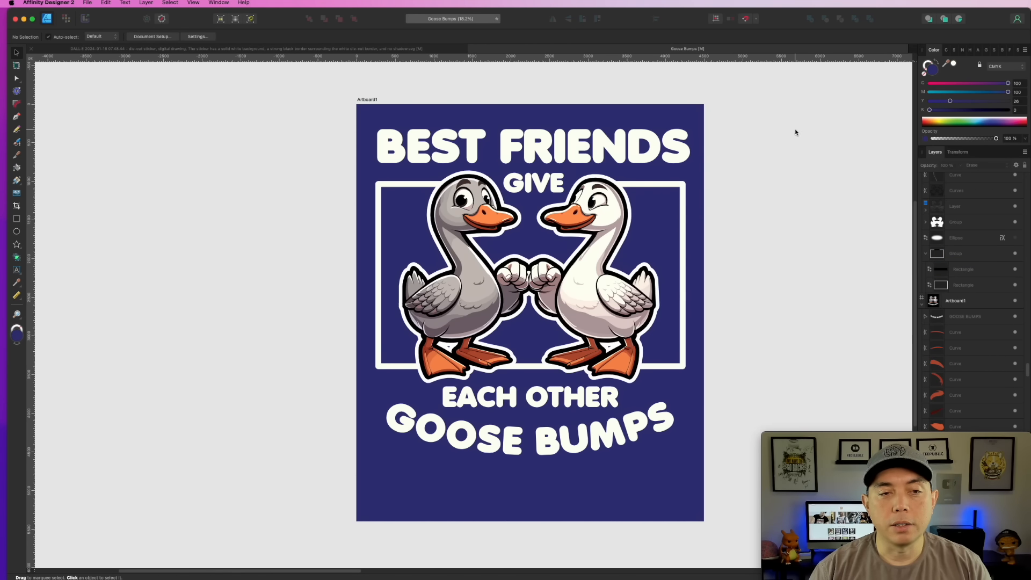
# - Recolor the artboard background red, with magenta and yellow at 100 and cyan and black at 0
pyautogui.click(363, 99)
pyautogui.moveTo(950, 101); pyautogui.dragTo(908, 91)
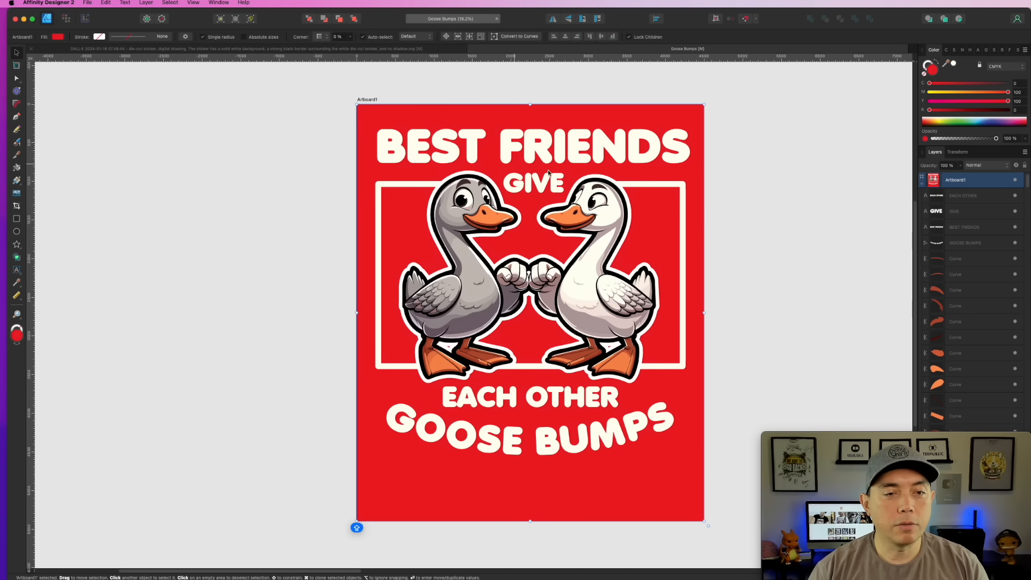
pyautogui.click(830, 171)
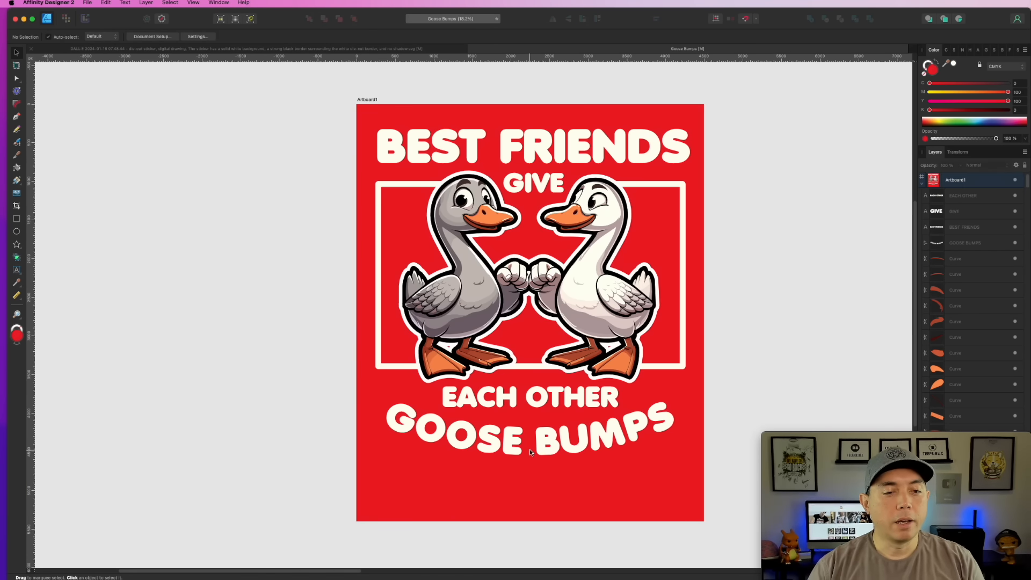
# - Convert the "GOOSE BUMPS" text to curves, widen it slightly on both sides and nudge it up beneath "EACH OTHER"
pyautogui.click(389, 404)
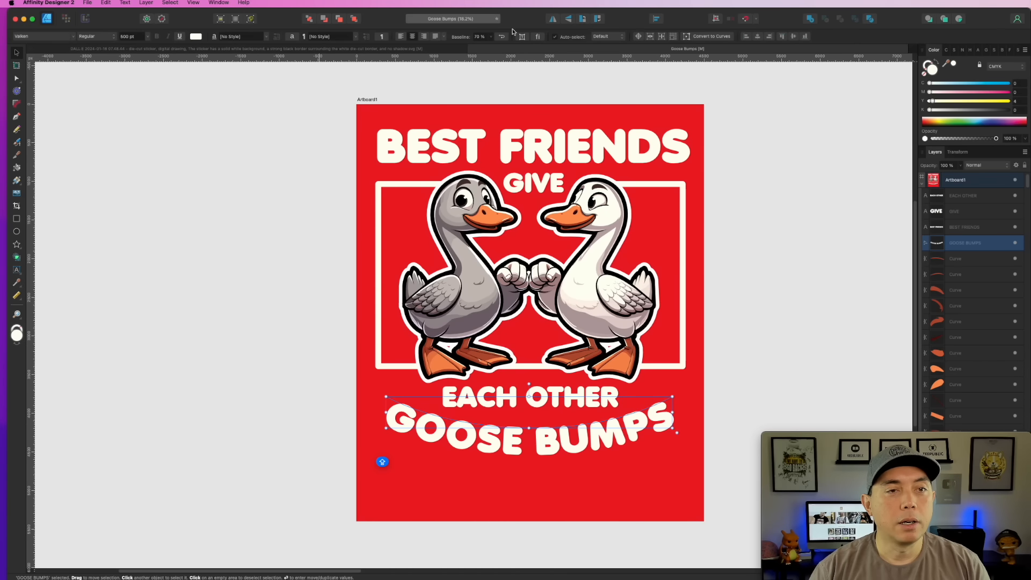
pyautogui.click(703, 36)
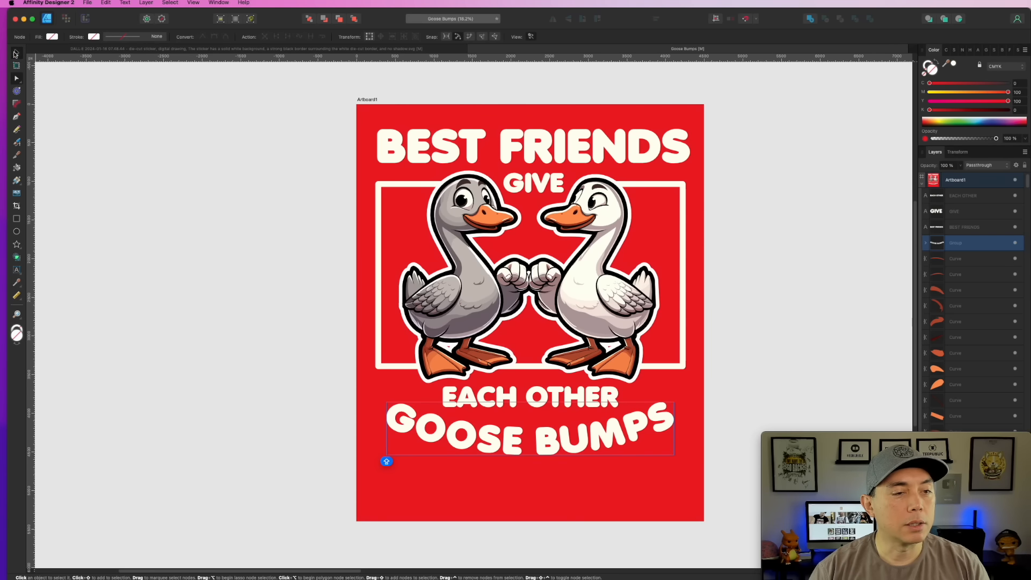
pyautogui.click(15, 54)
pyautogui.moveTo(674, 402); pyautogui.dragTo(687, 400)
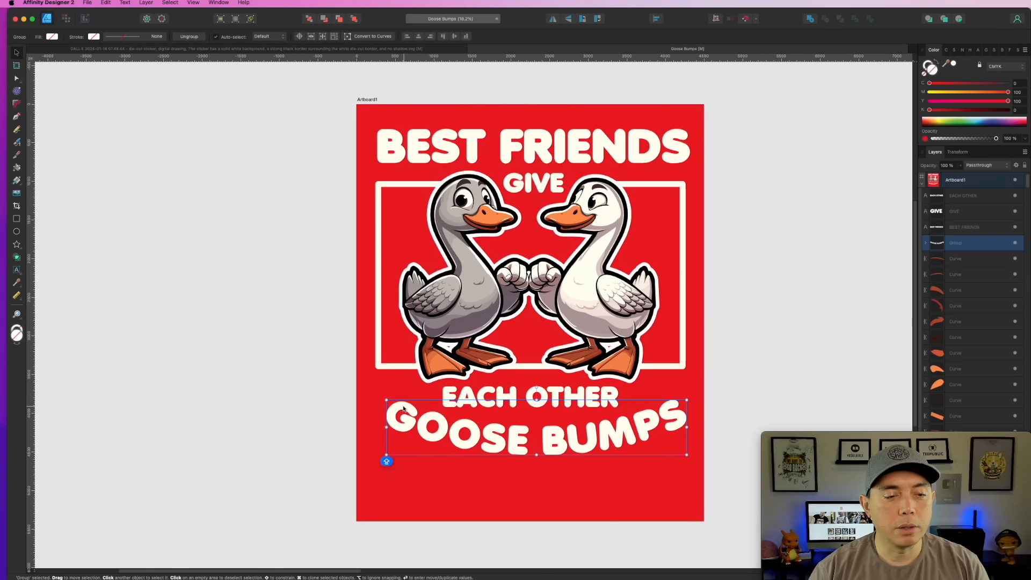
pyautogui.moveTo(386, 399); pyautogui.dragTo(369, 397)
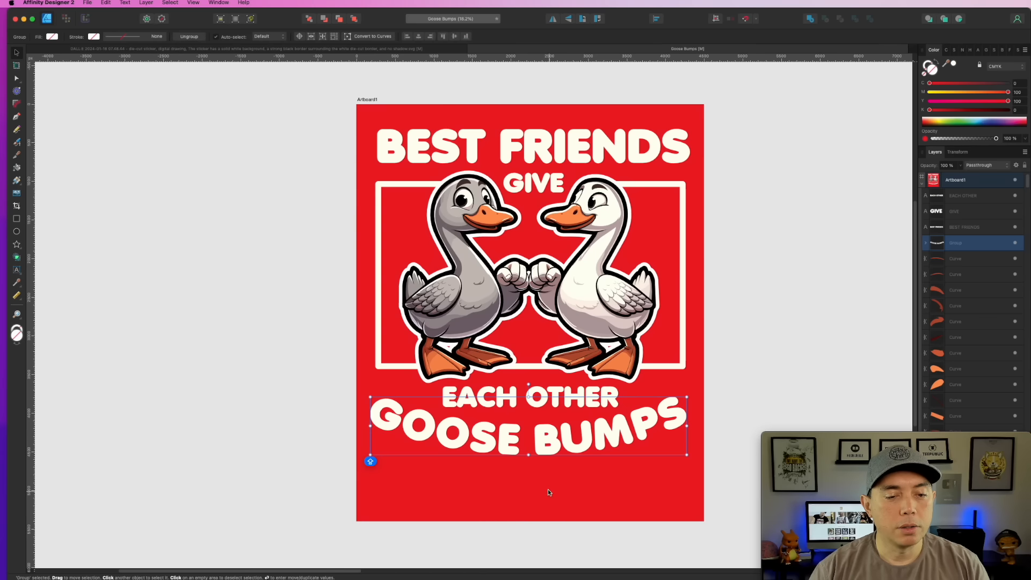
pyautogui.moveTo(528, 454); pyautogui.dragTo(546, 437)
pyautogui.click(546, 439)
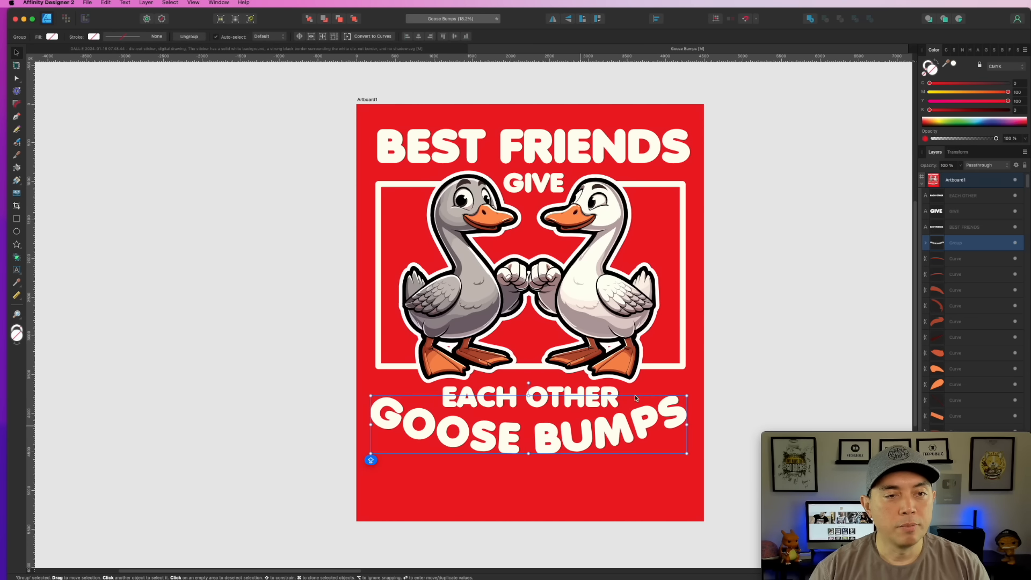
pyautogui.click(810, 259)
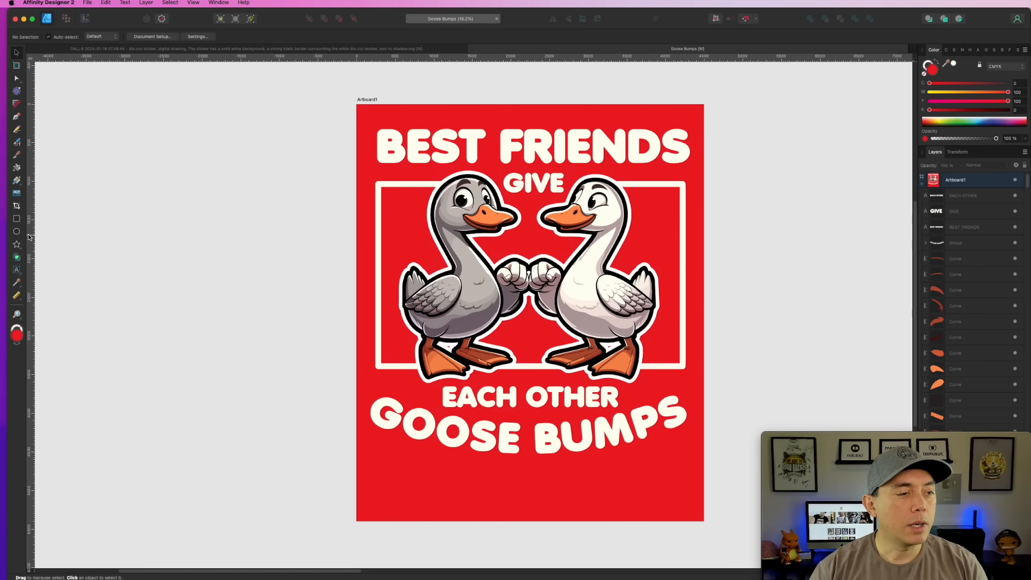
# - Center "BEST FRIENDS" and the white frame group horizontally on the artboard
pyautogui.click(425, 146)
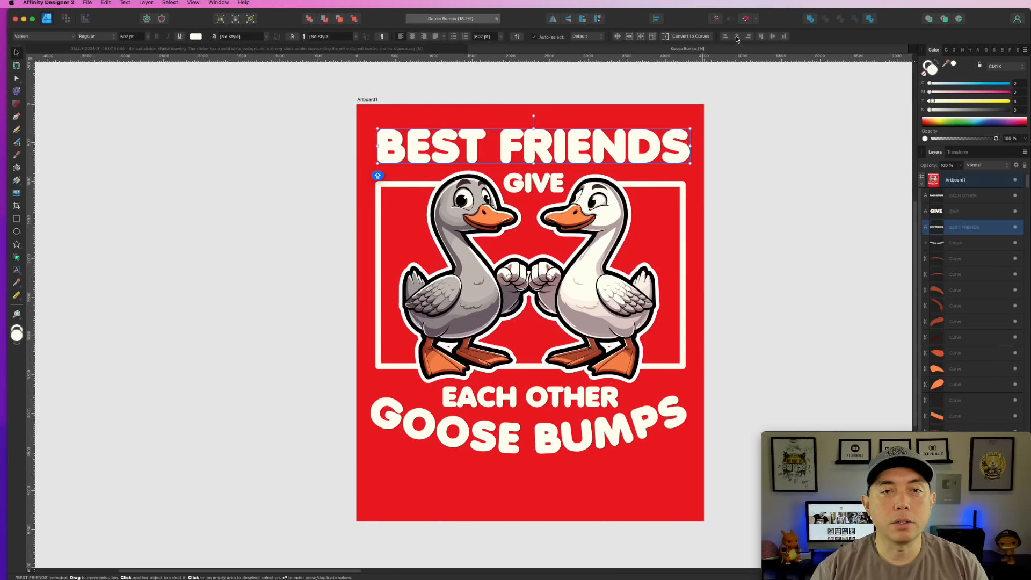
pyautogui.click(685, 203)
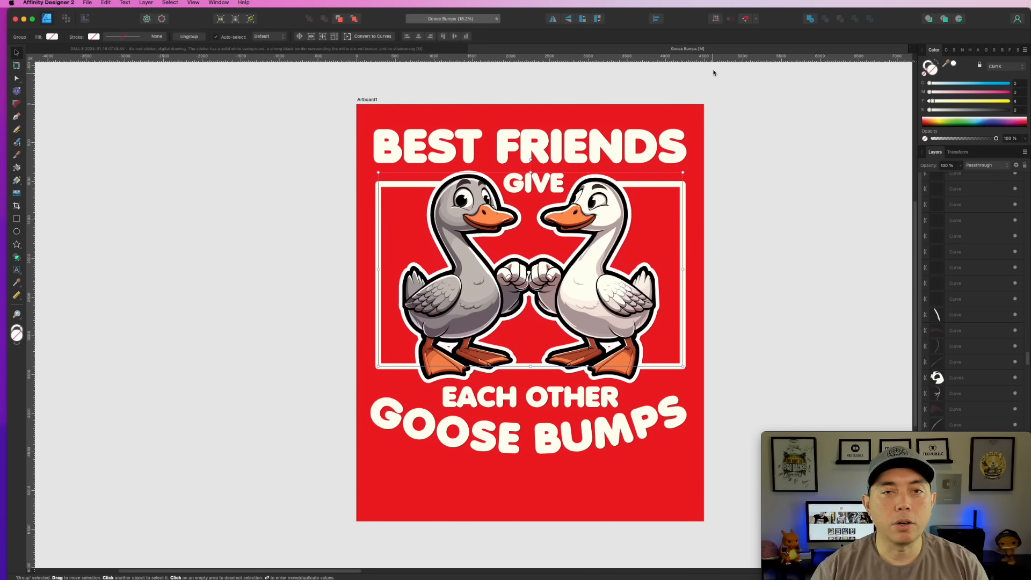
pyautogui.click(656, 19)
pyautogui.click(671, 45)
pyautogui.click(732, 108)
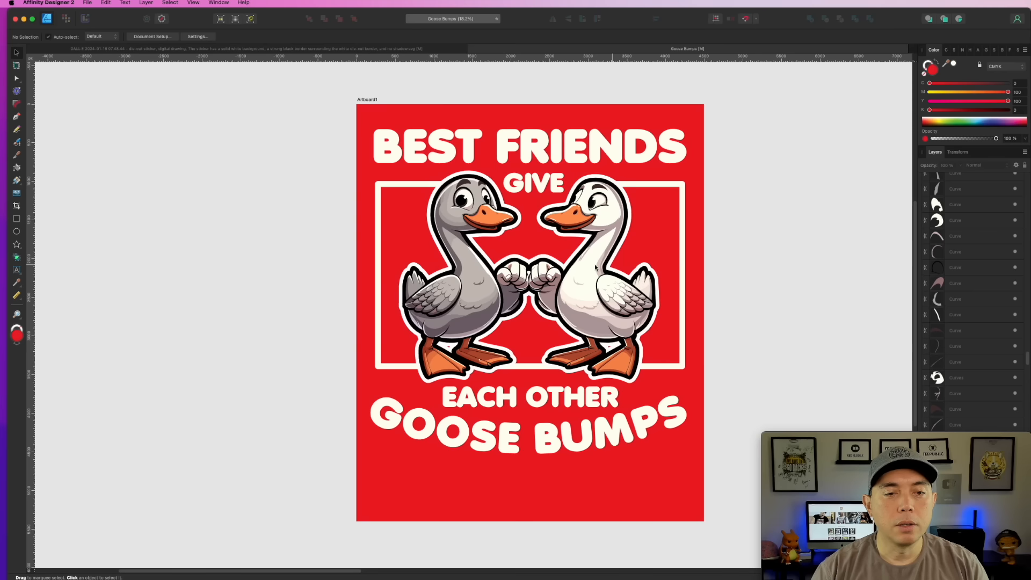
# - Center "EACH OTHER" and the "GOOSE BUMPS" curves horizontally on the artboard
pyautogui.click(572, 393)
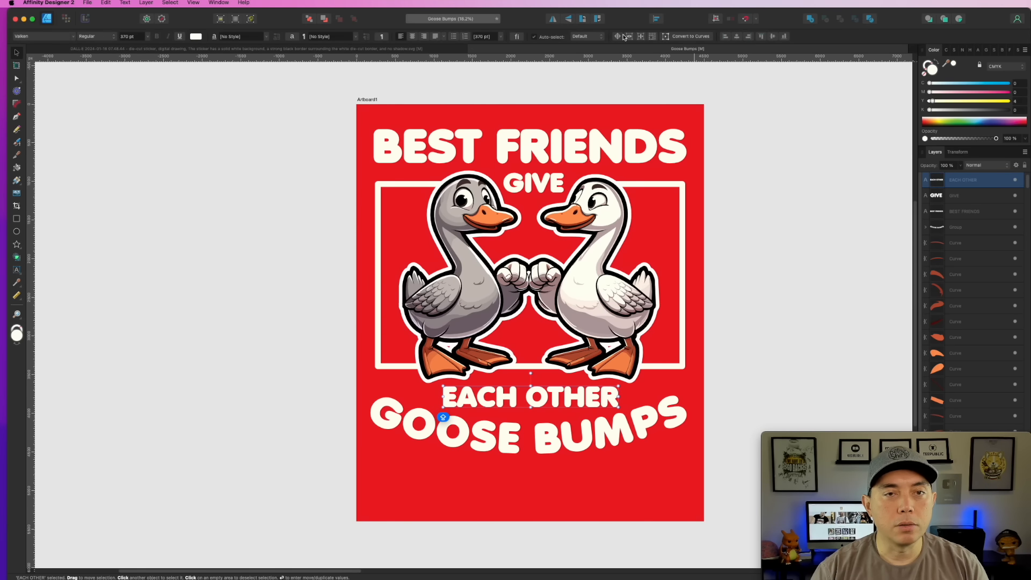
pyautogui.click(734, 38)
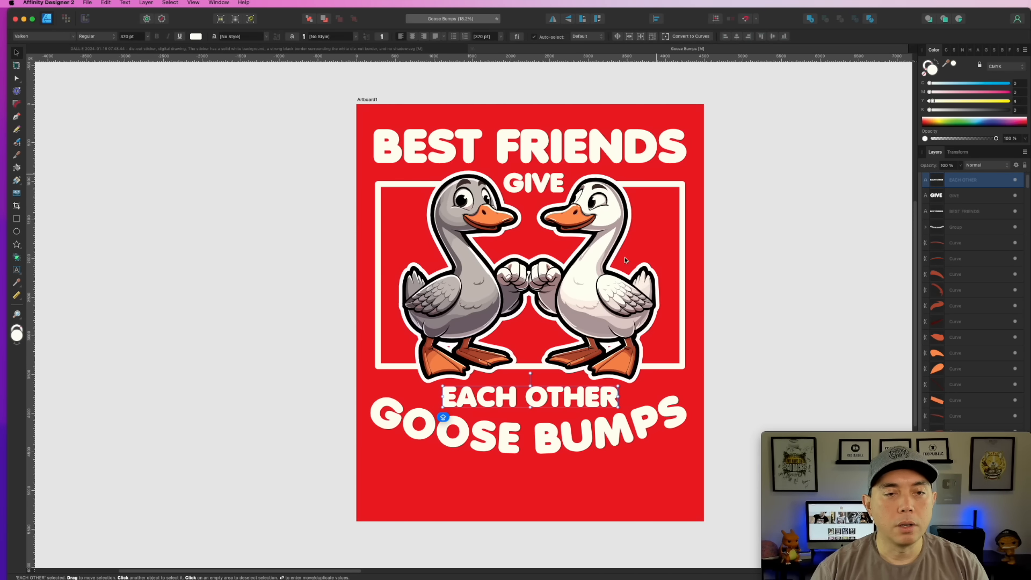
pyautogui.click(574, 424)
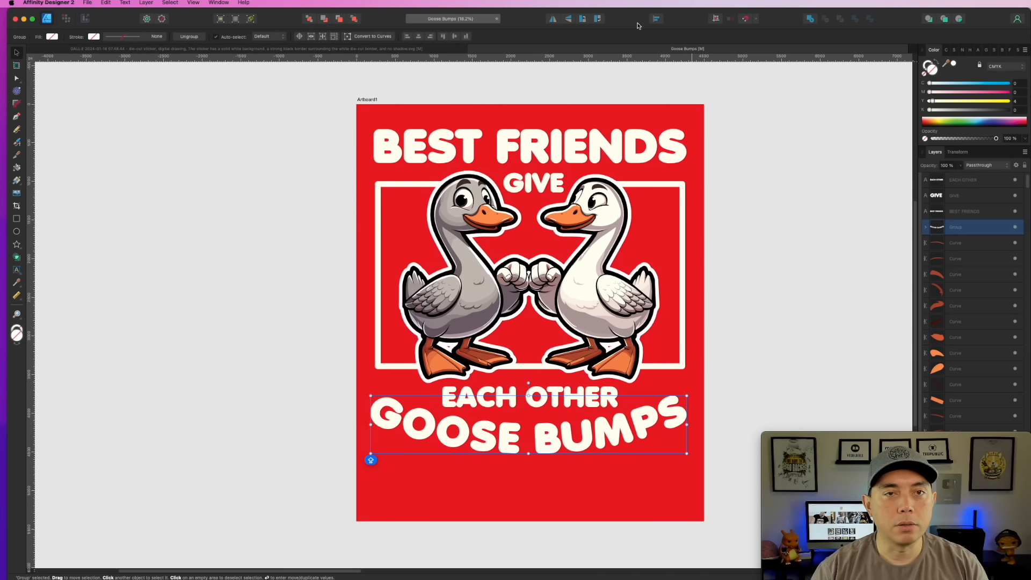
pyautogui.click(659, 20)
pyautogui.click(671, 47)
pyautogui.click(607, 219)
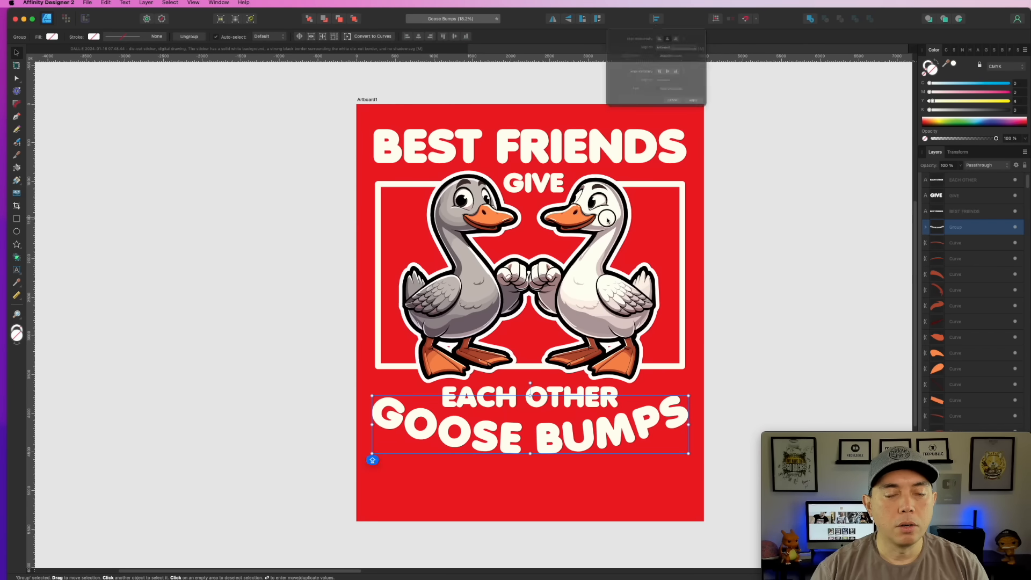
pyautogui.click(736, 225)
pyautogui.click(598, 262)
pyautogui.click(784, 216)
pyautogui.moveTo(750, 143); pyautogui.dragTo(337, 392)
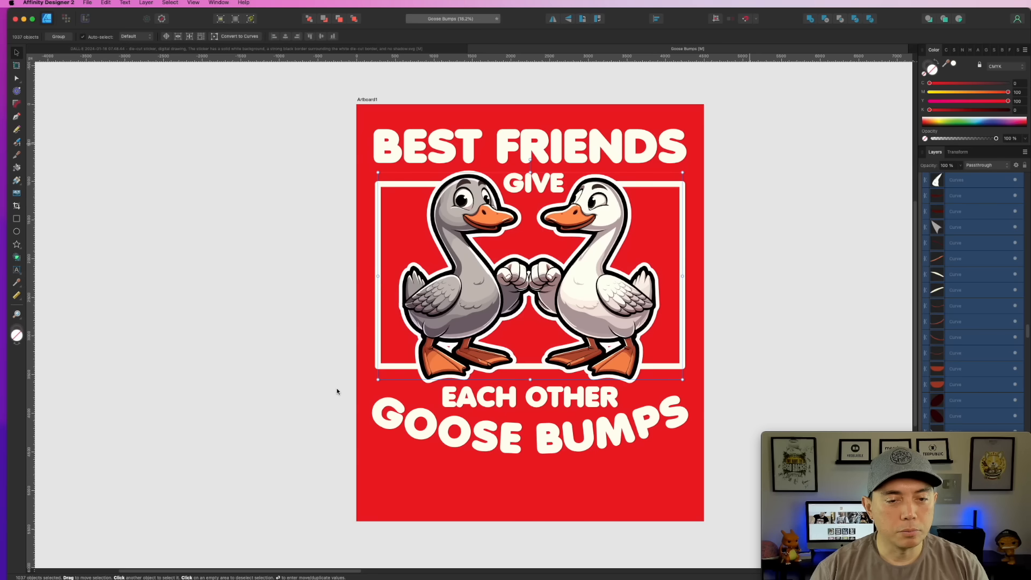
# - Remove the artboard's fill so the design has a transparent background
pyautogui.click(773, 210)
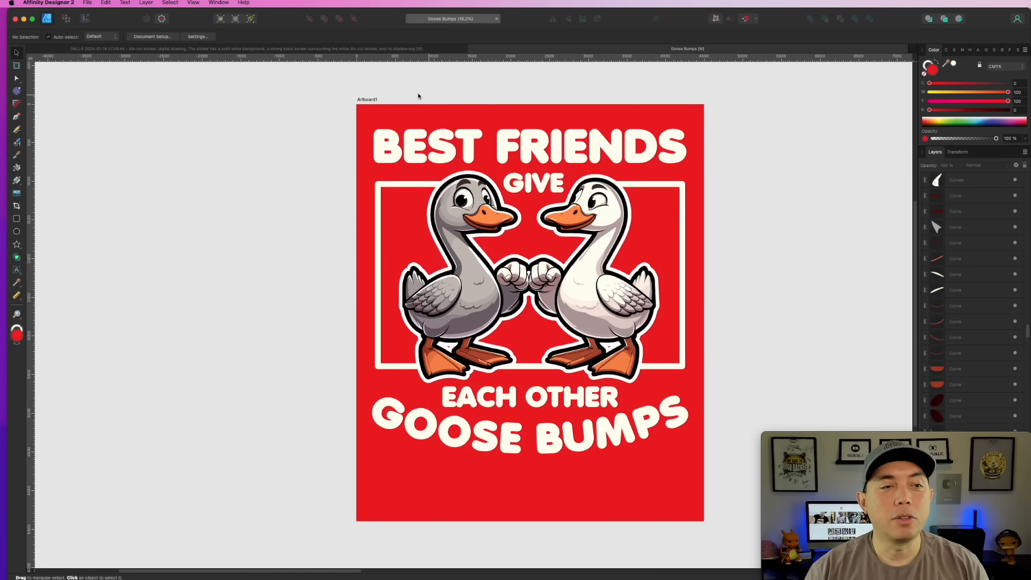
pyautogui.click(366, 102)
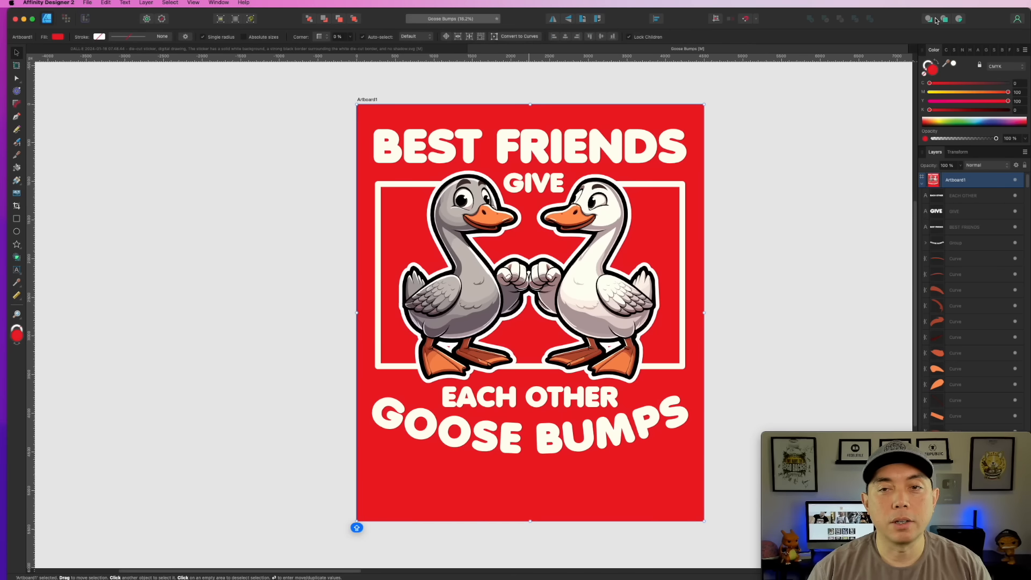
pyautogui.click(925, 75)
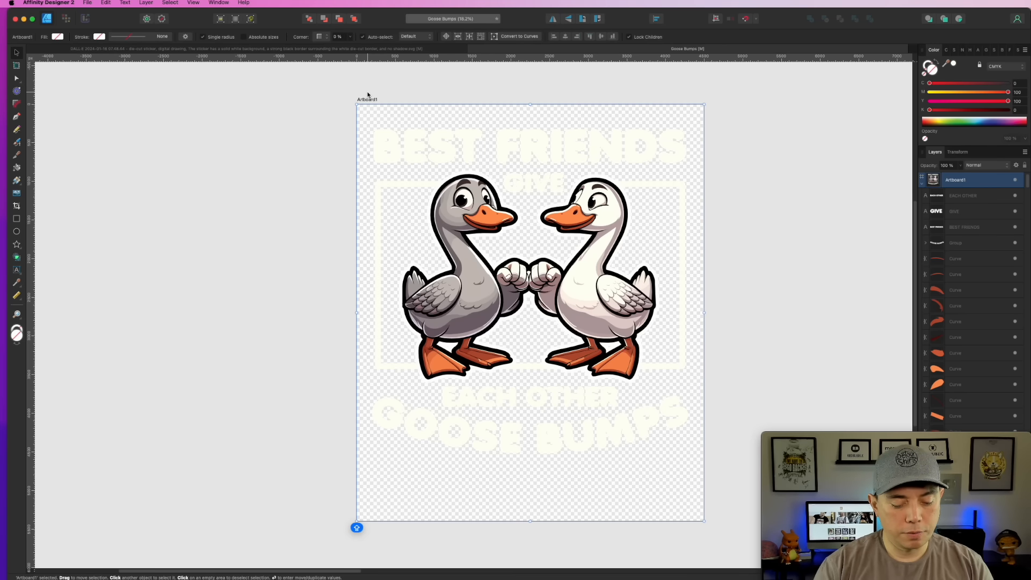
# - Export the artboard as a 4500 x 5400 px PNG with the area set to Selection Only
pyautogui.press('super+alt+shift+s')
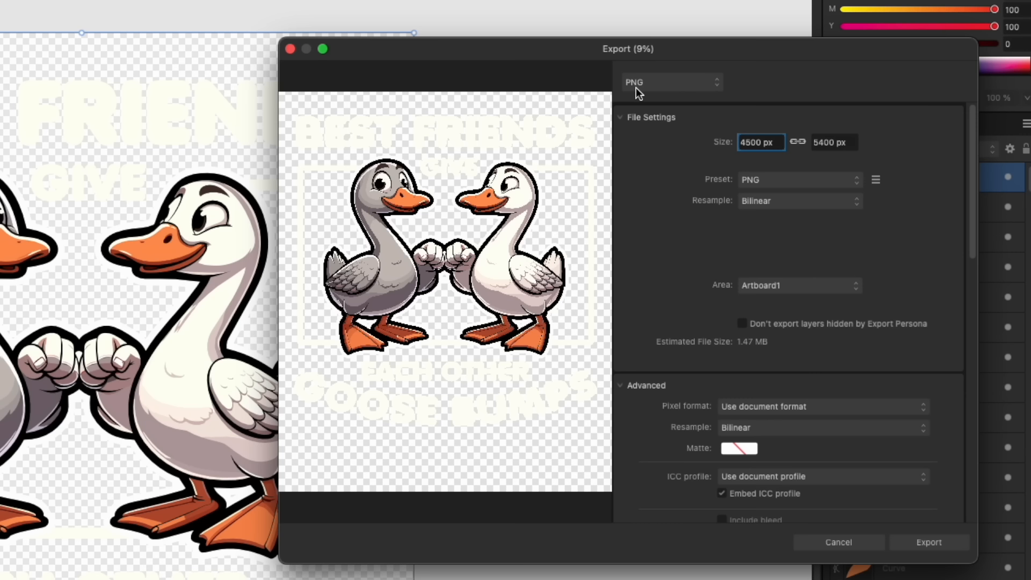
pyautogui.click(807, 289)
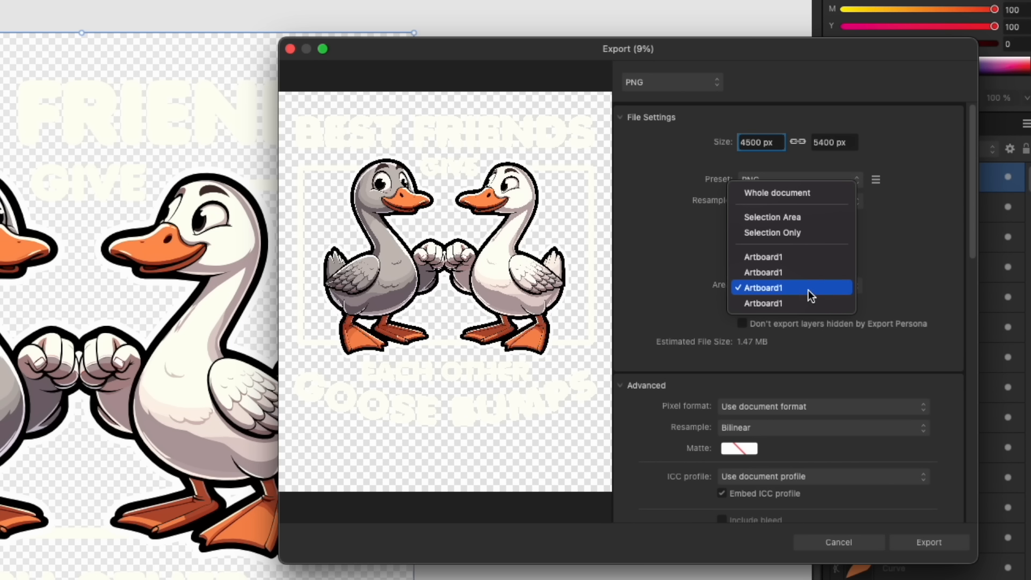
pyautogui.click(801, 227)
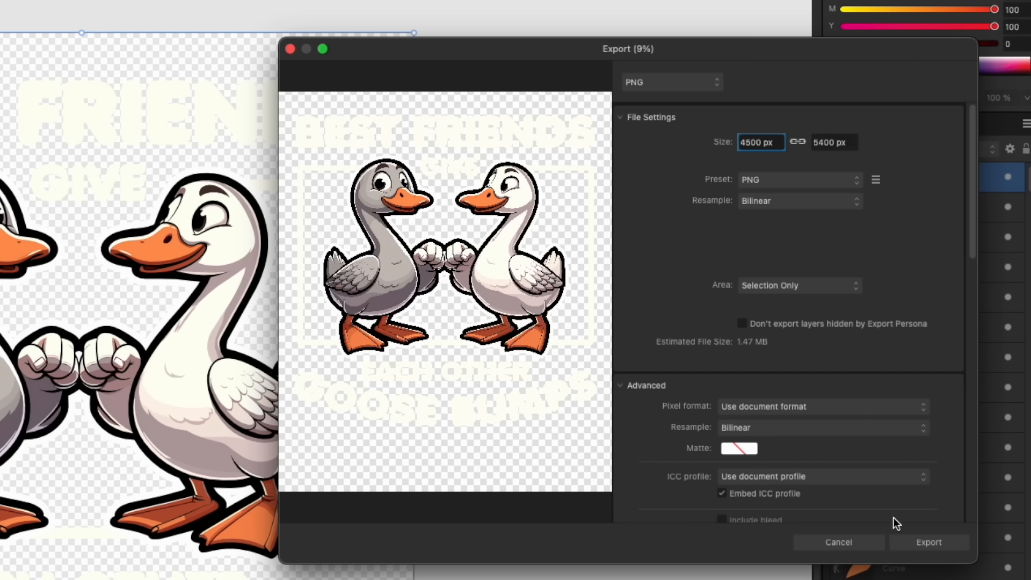
pyautogui.click(929, 542)
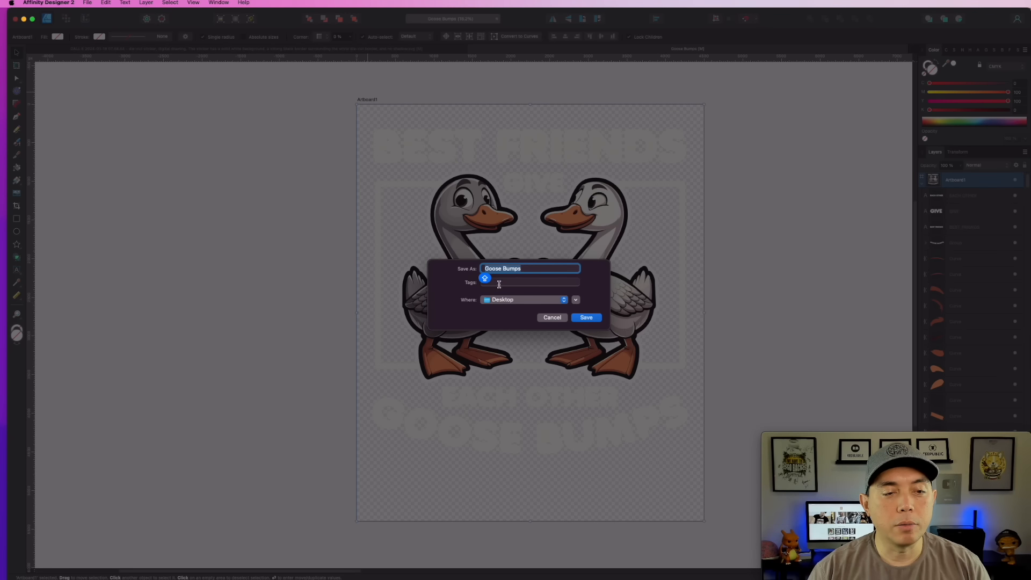
# - Name the exported file "goosebumps" and save it to the Desktop
pyautogui.click(530, 269)
pyautogui.press('super+a')
pyautogui.write('GOO')
pyautogui.press('BackSpace')
pyautogui.press('BackSpace')
pyautogui.press('BackSpace')
pyautogui.write('goosebu')
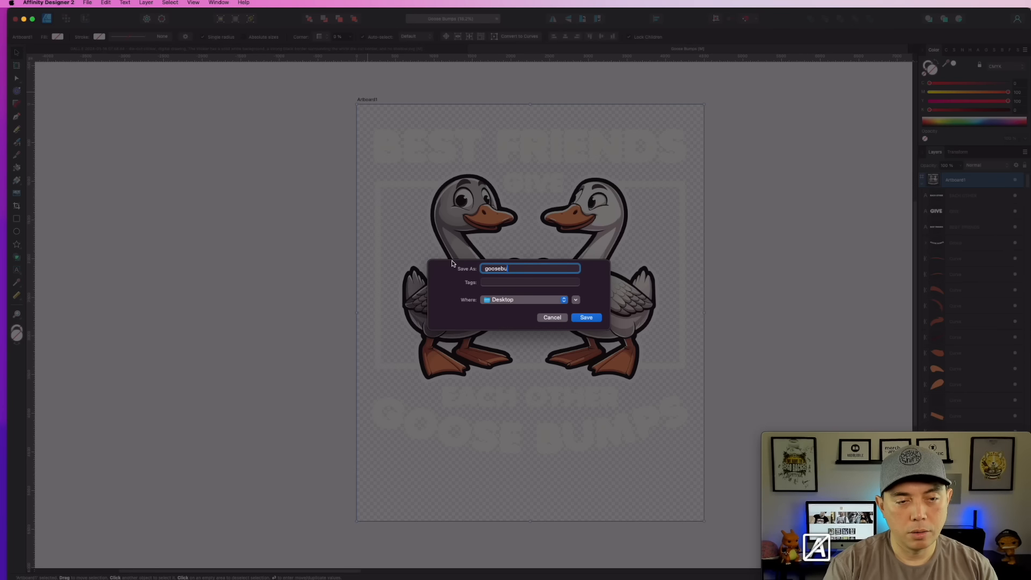
pyautogui.write('mps')
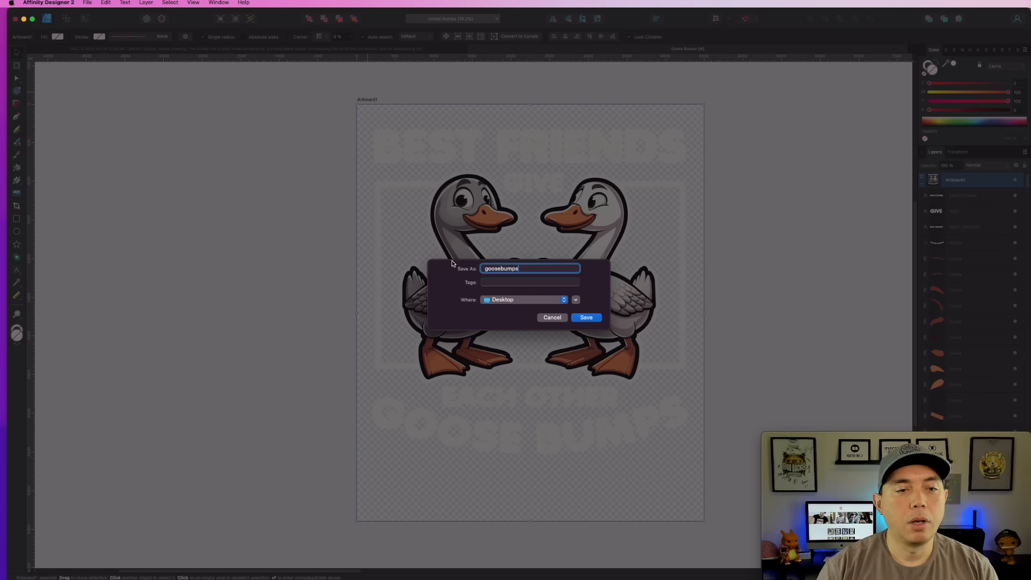
pyautogui.press('Return')
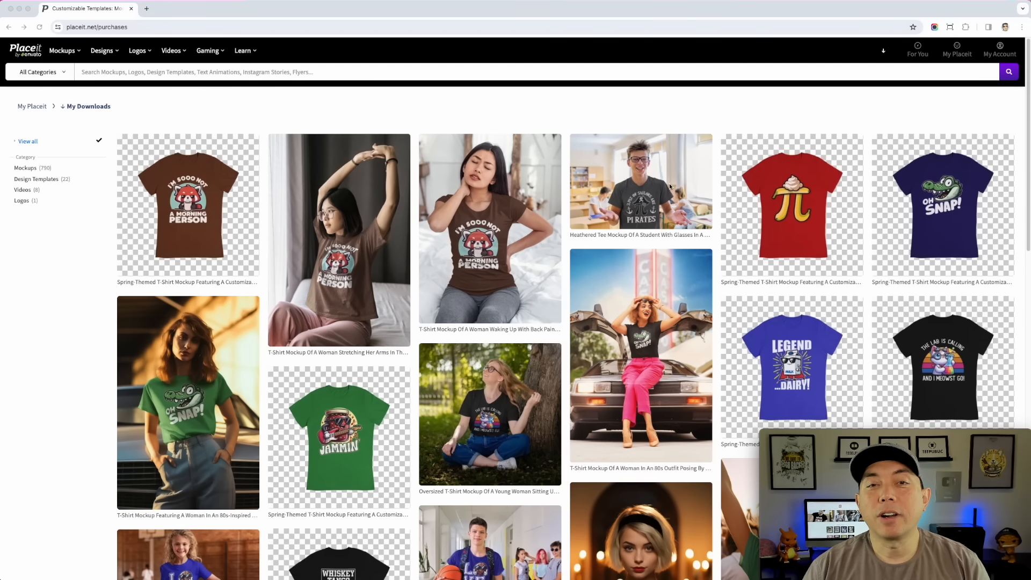
# - Switch to Placeit in the browser and look through the previously made mockups in My Downloads
pyautogui.scroll(-12, 650, 185)
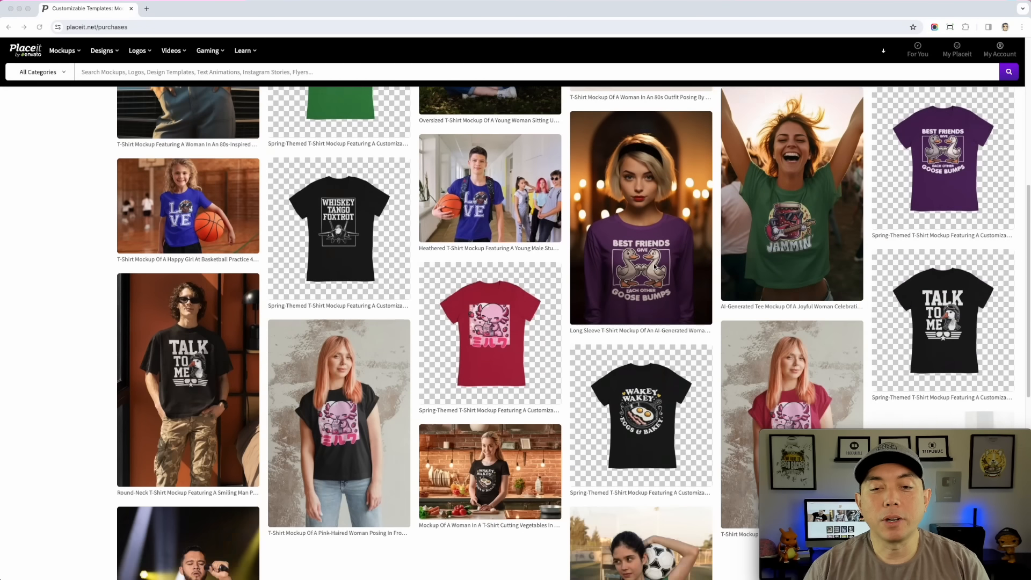
pyautogui.scroll(-2, 653, 267)
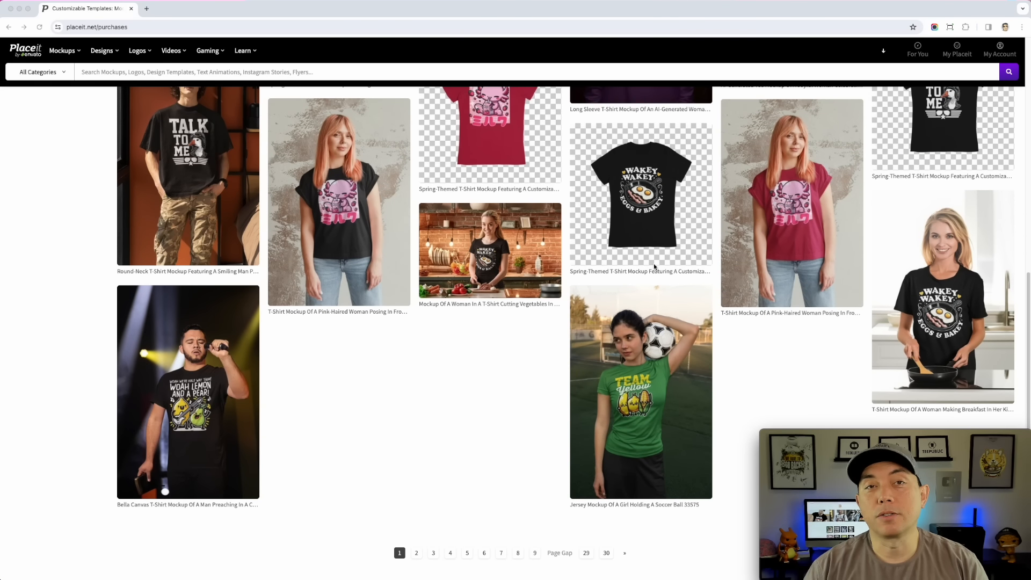
pyautogui.scroll(-1, 654, 266)
pyautogui.scroll(8, 654, 266)
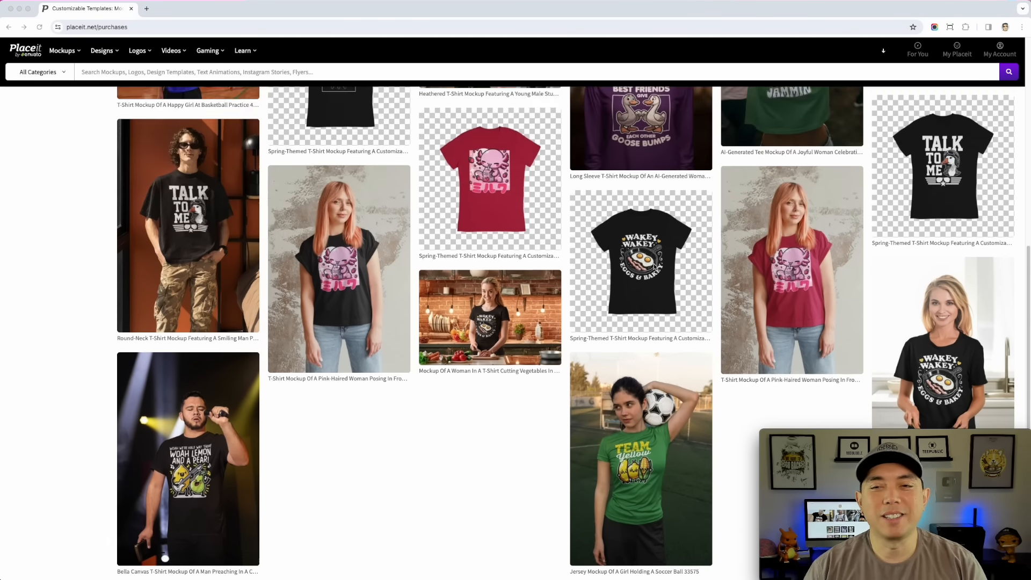
pyautogui.scroll(4, 653, 265)
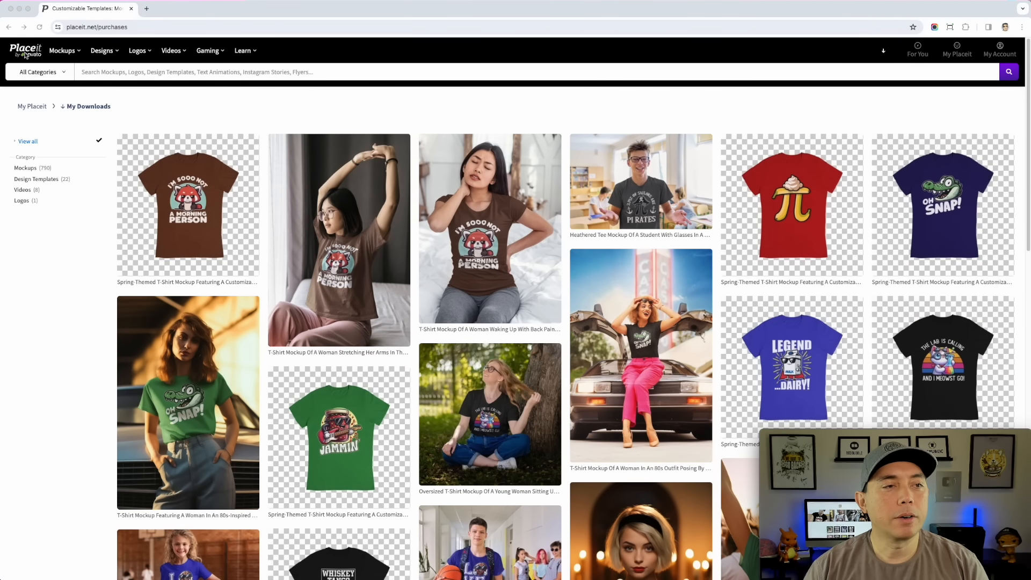
# - From the Placeit home page, search for "scary tshirt mockup" and open the long sleeve mockup of the blonde woman by candlelight
pyautogui.click(25, 51)
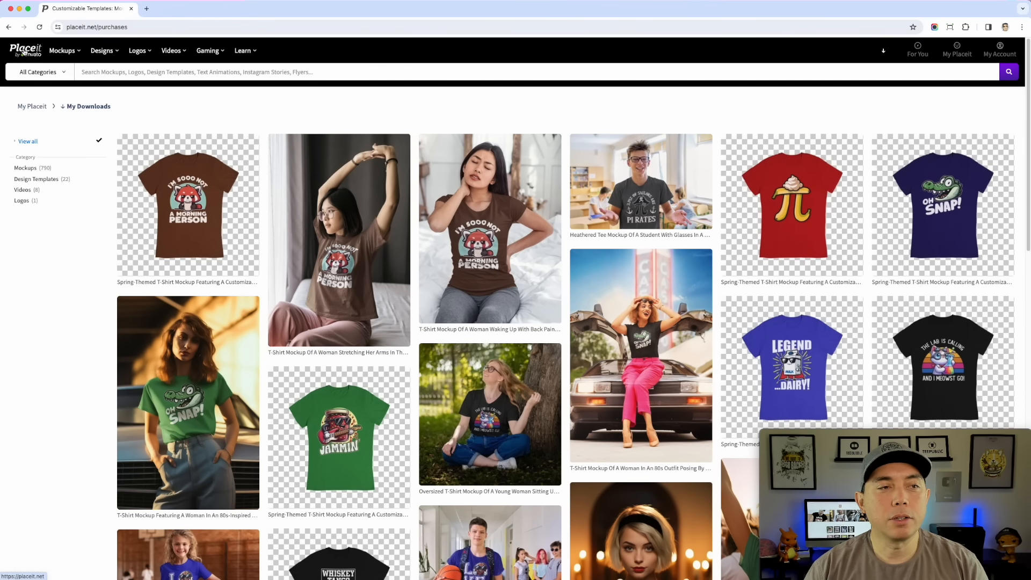
pyautogui.click(26, 51)
pyautogui.scroll(-6, 383, 207)
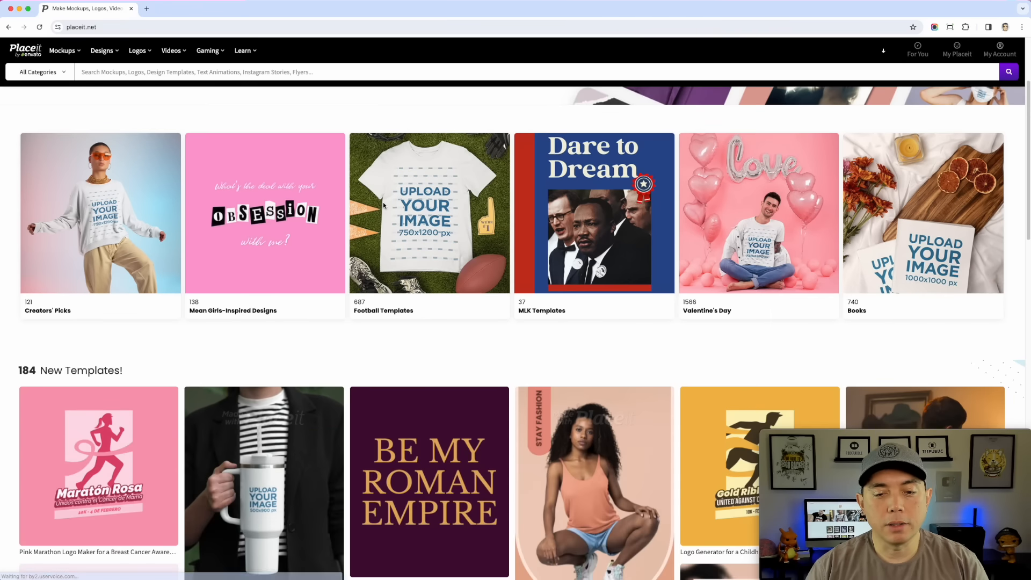
pyautogui.scroll(8, 383, 208)
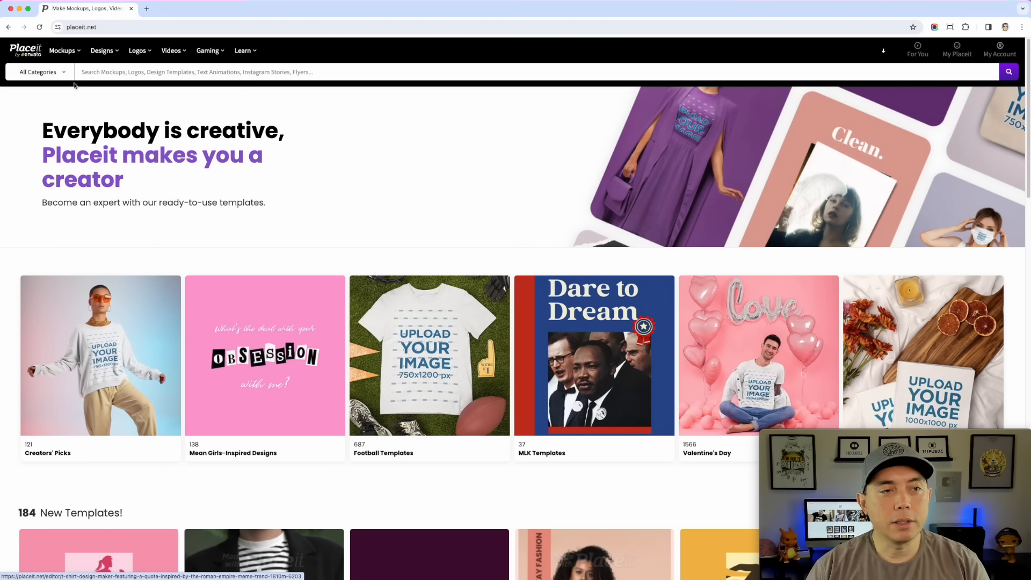
pyautogui.click(98, 72)
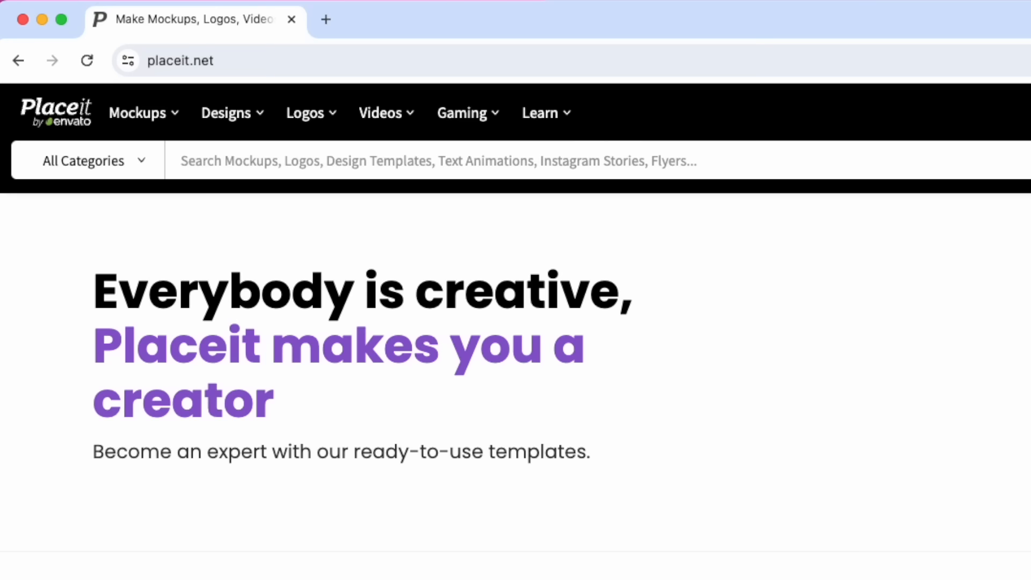
pyautogui.write('scary ')
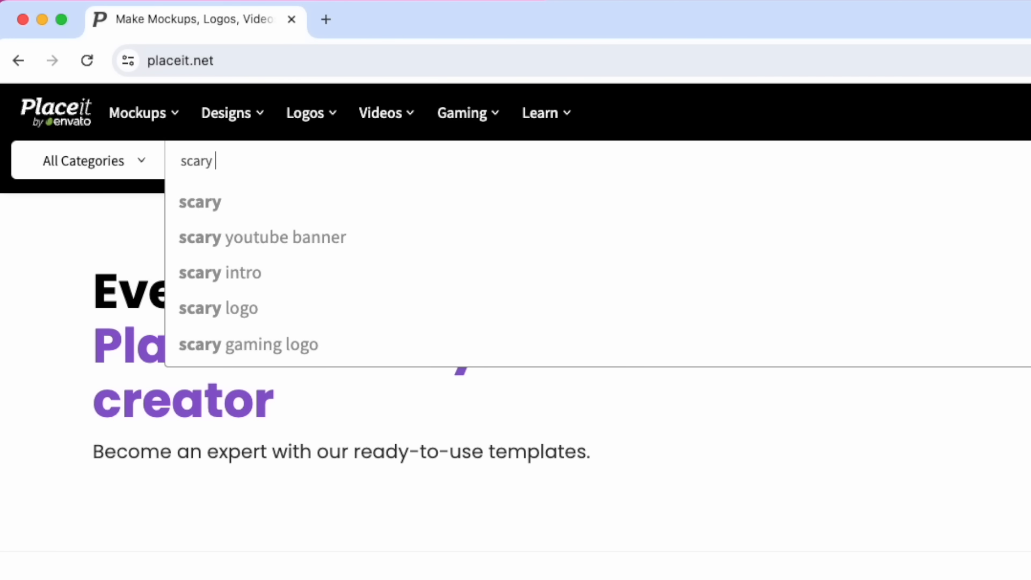
pyautogui.write('tshirt mockup')
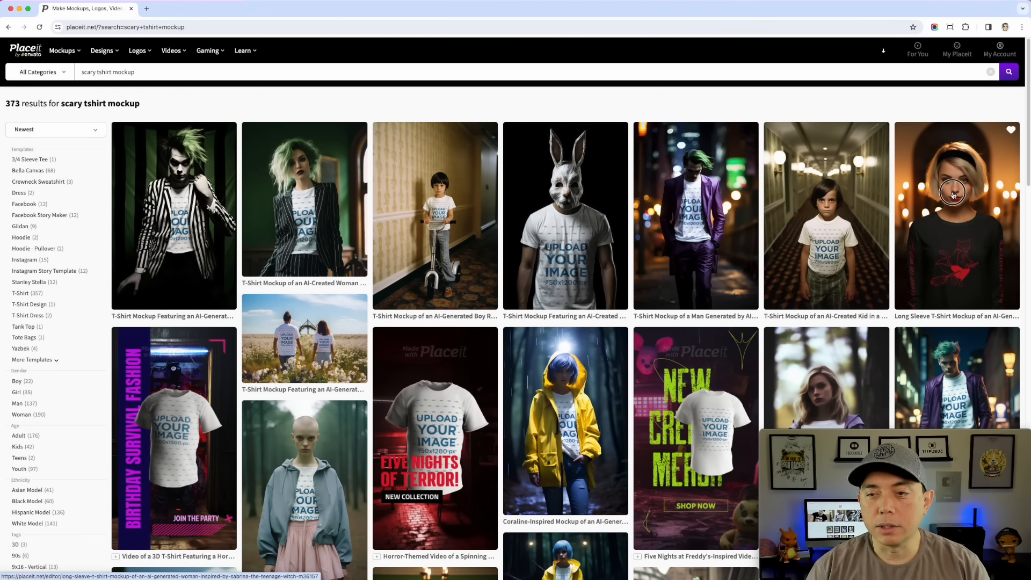
pyautogui.click(953, 194)
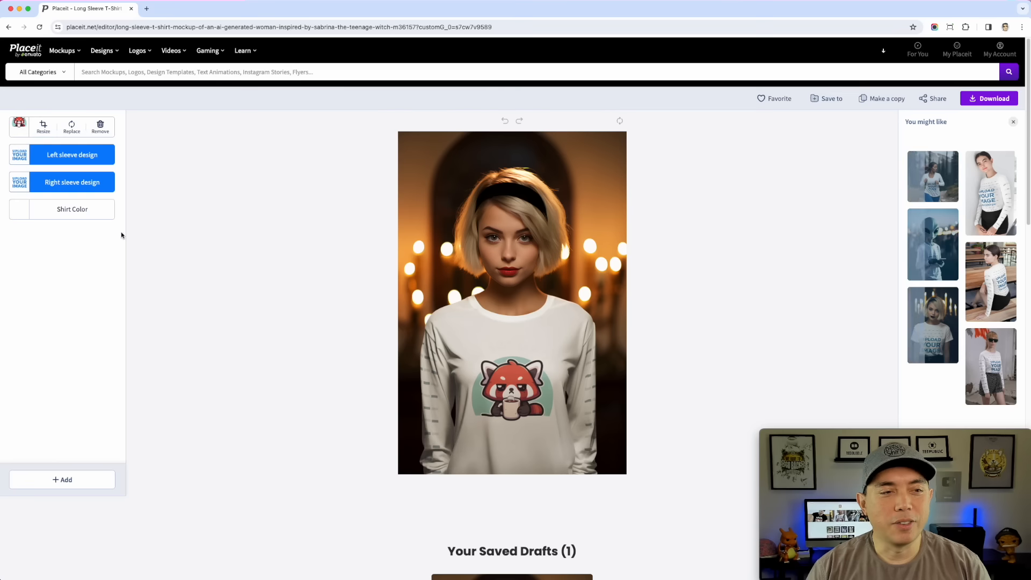
# - Remove the placeholder images from the mockup's right and left sleeves
pyautogui.click(69, 182)
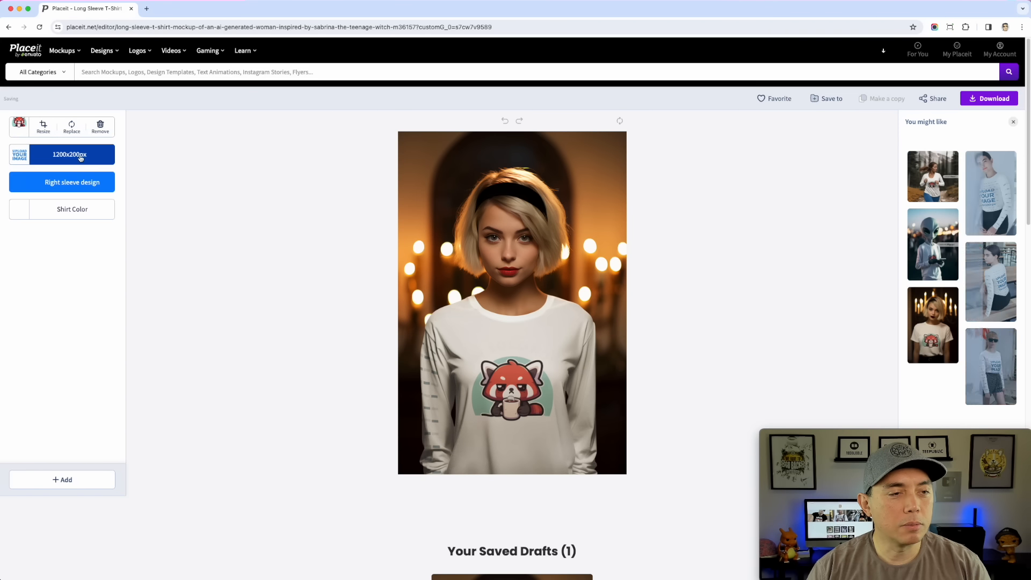
pyautogui.click(80, 156)
pyautogui.click(76, 223)
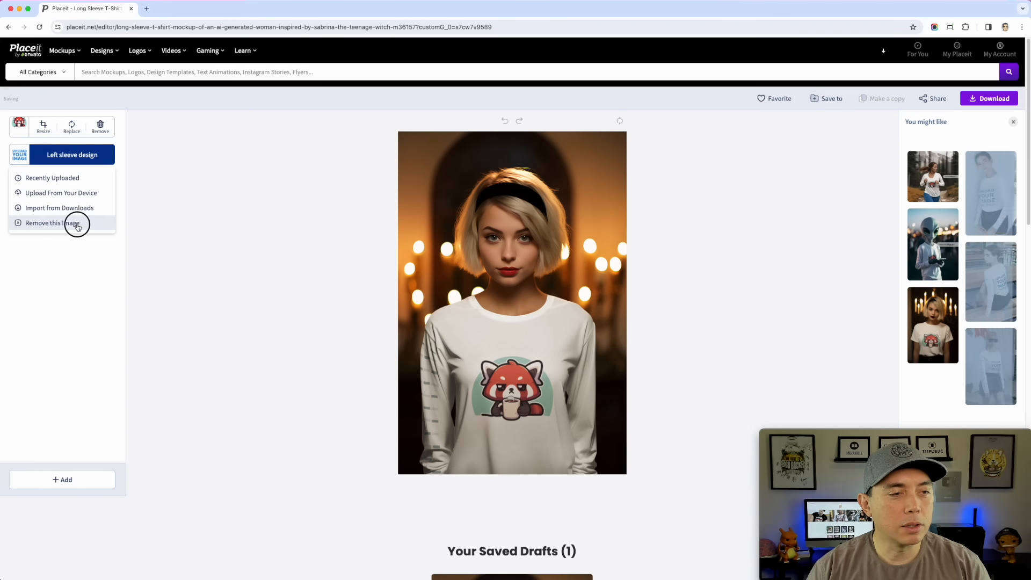
# - Replace the red panda chest design with goosebumps.png from the Desktop
pyautogui.click(72, 127)
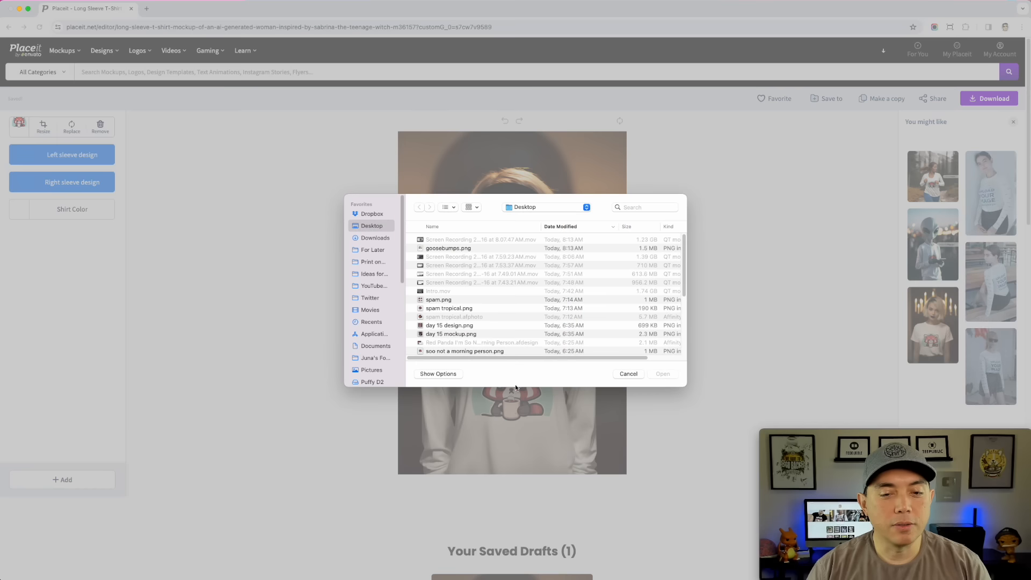
pyautogui.click(456, 248)
pyautogui.click(664, 374)
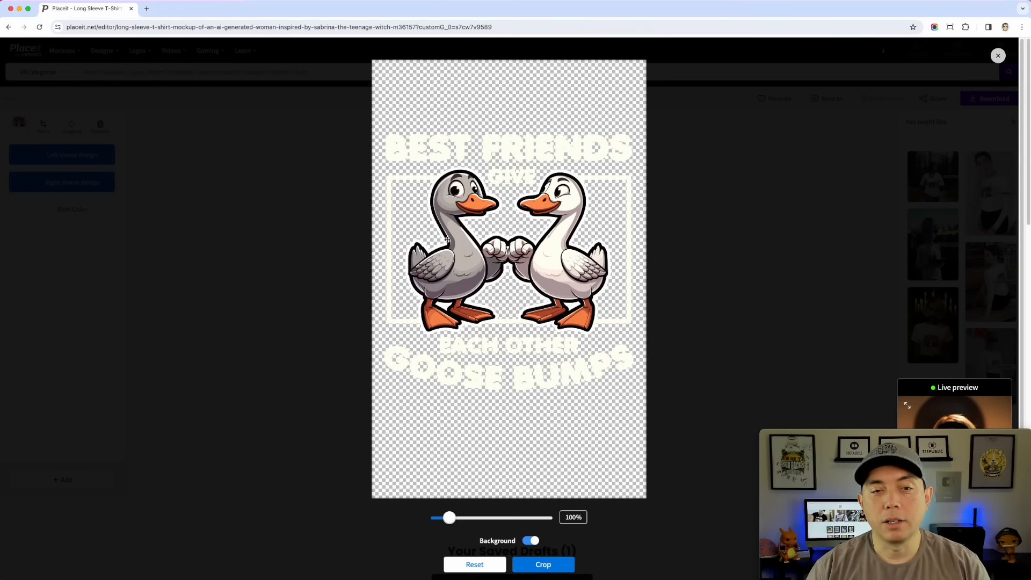
# - Scale the geese design to 85%, move it near the top of the print area and apply the crop
pyautogui.moveTo(448, 239); pyautogui.dragTo(447, 195)
pyautogui.moveTo(446, 517); pyautogui.dragTo(442, 517)
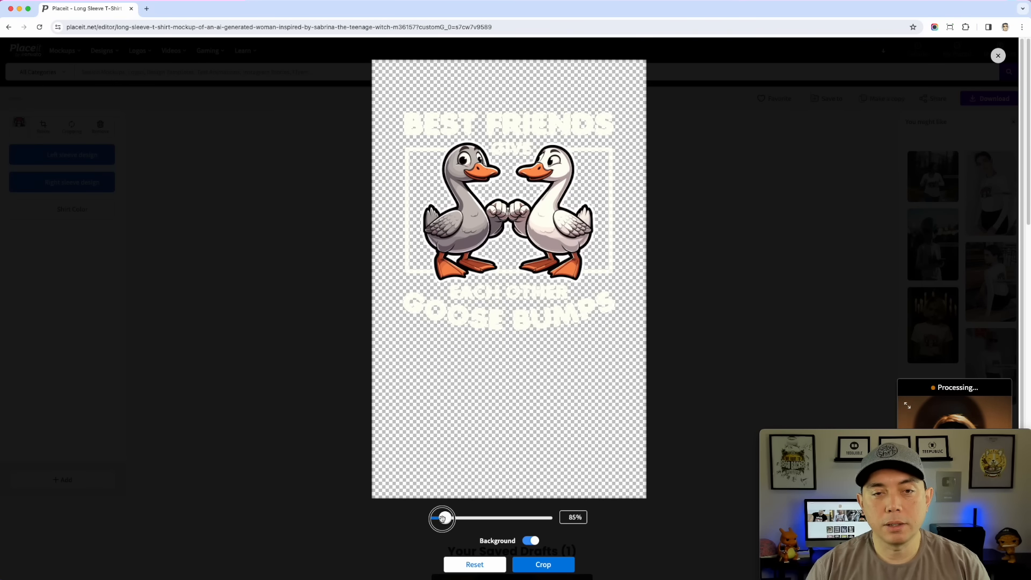
pyautogui.moveTo(565, 264); pyautogui.dragTo(570, 233)
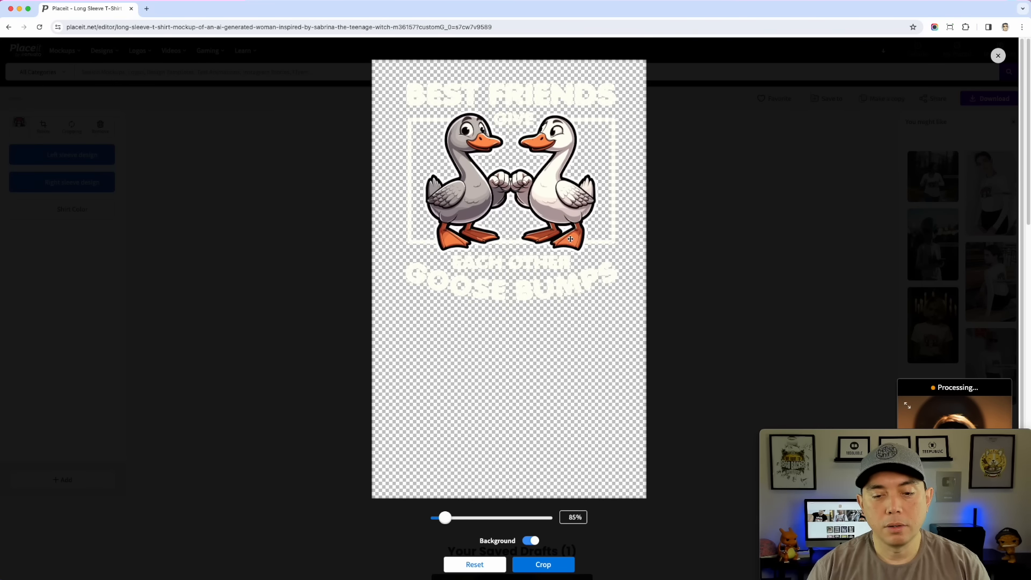
pyautogui.click(553, 564)
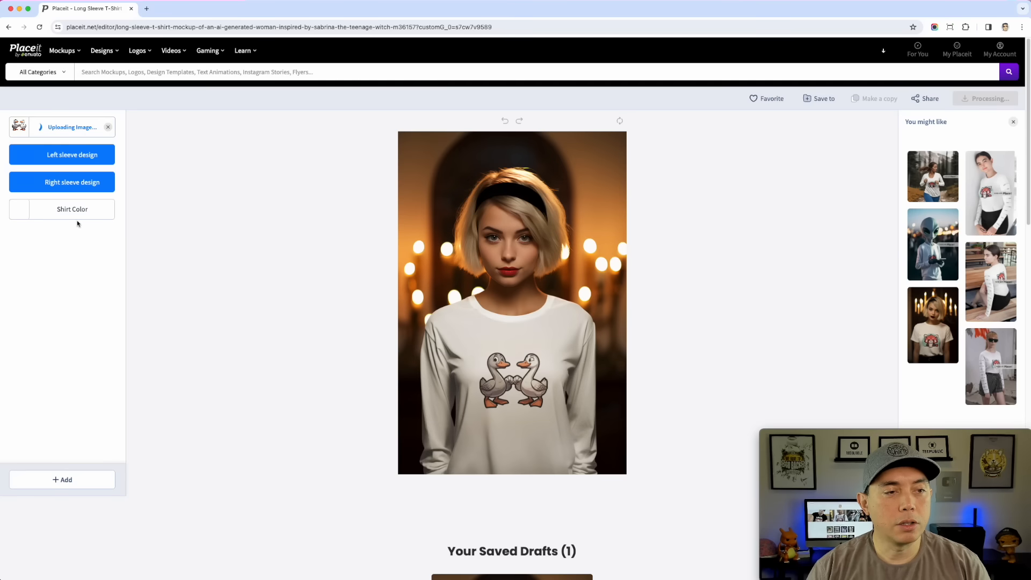
# - Set the shirt color to the custom dark indigo #190D6F
pyautogui.click(63, 210)
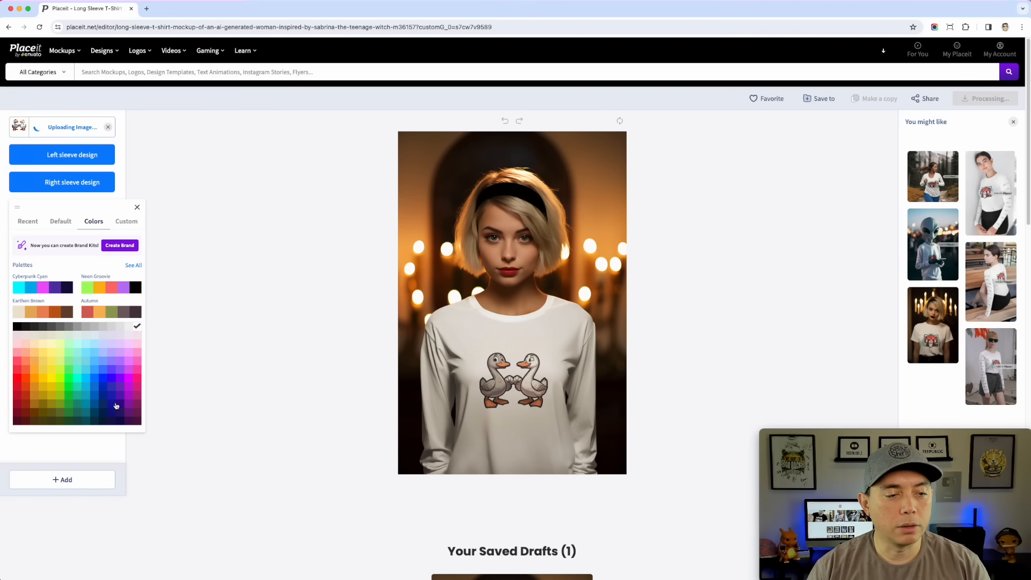
pyautogui.click(104, 408)
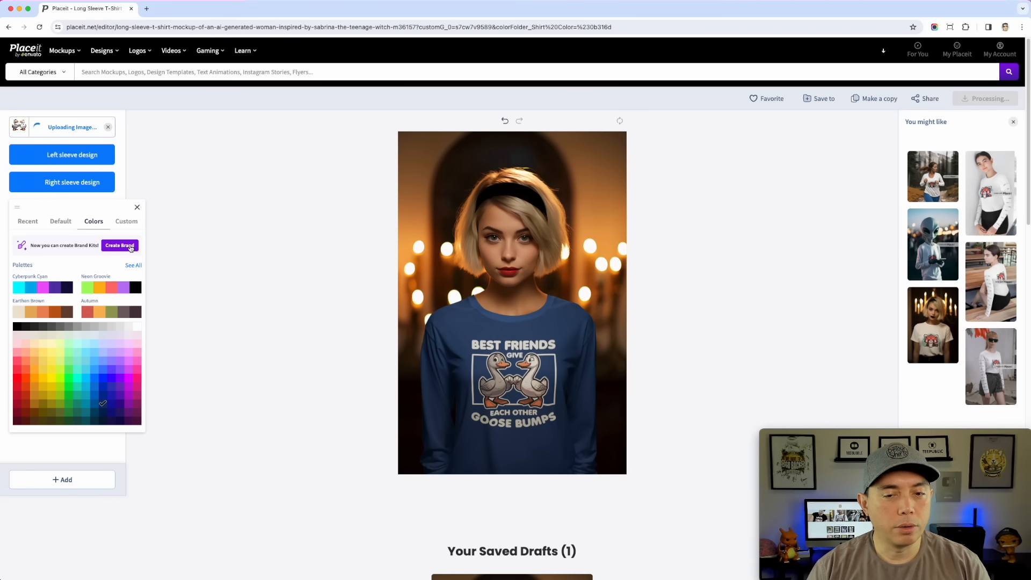
pyautogui.click(127, 221)
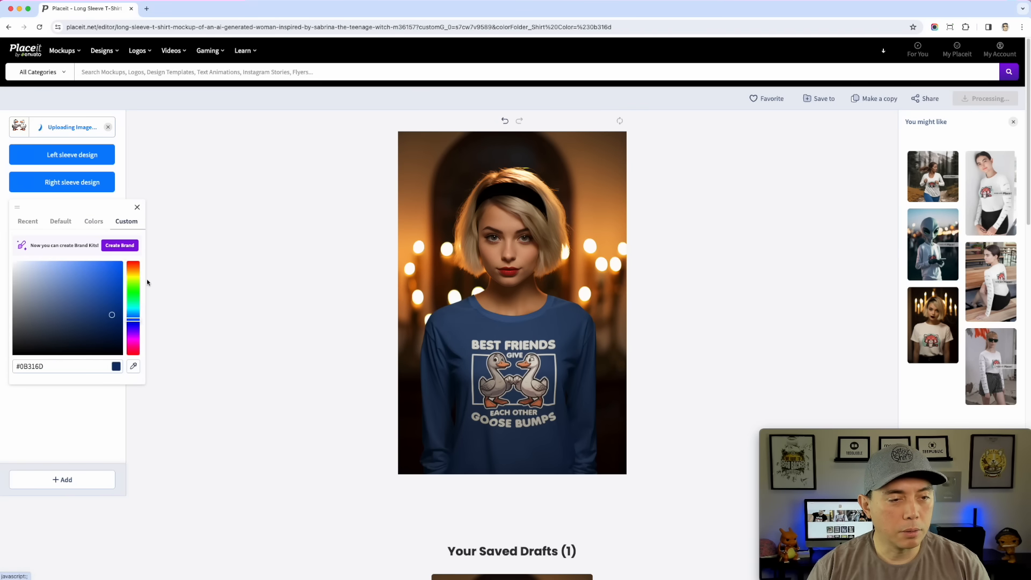
pyautogui.click(135, 320)
pyautogui.moveTo(135, 320); pyautogui.dragTo(135, 329)
pyautogui.click(111, 316)
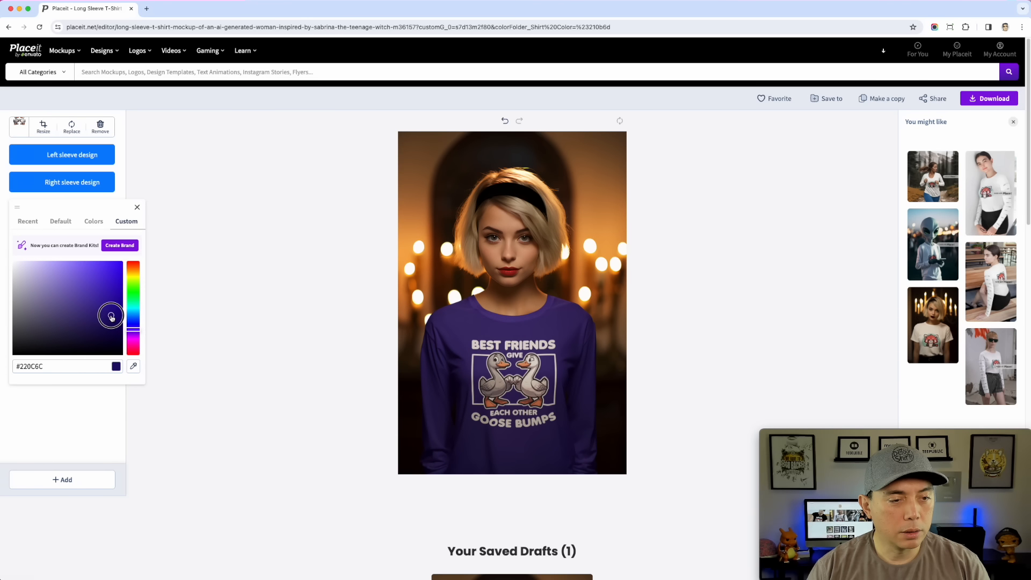
pyautogui.moveTo(135, 329); pyautogui.dragTo(137, 330)
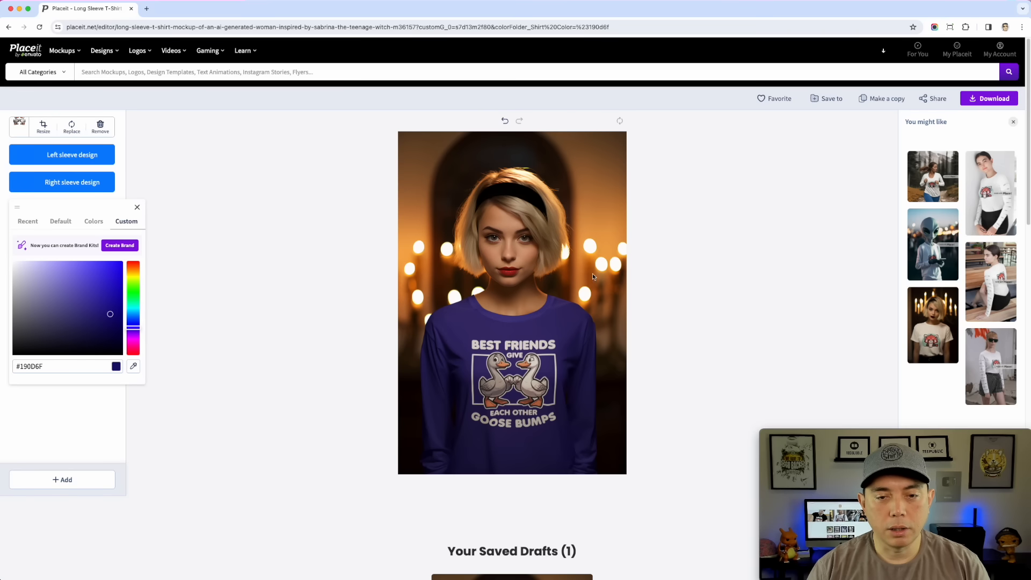
pyautogui.click(692, 270)
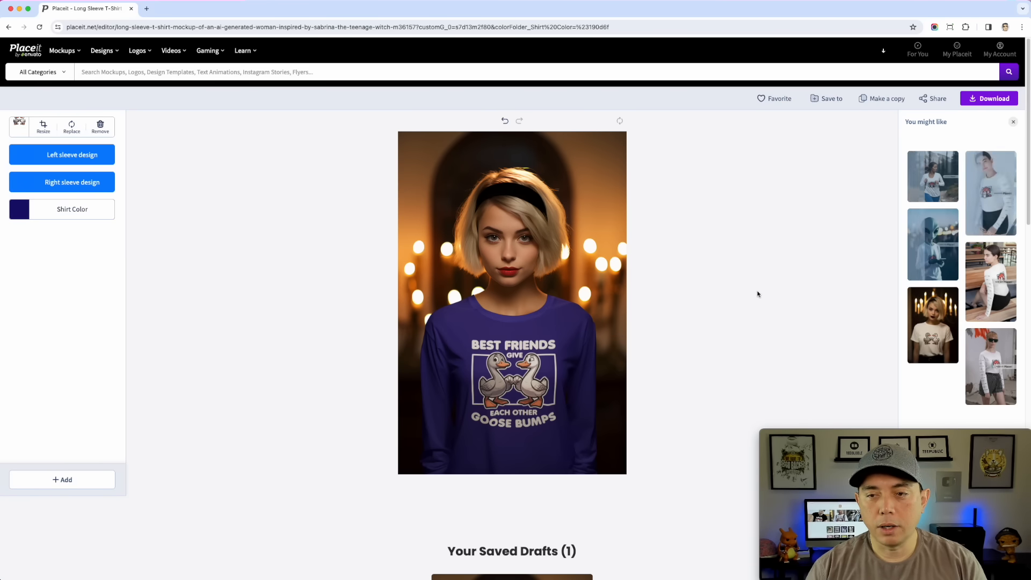
# - Compare the mockup with the saved purple draft and download the current indigo version
pyautogui.scroll(-3, 623, 393)
pyautogui.scroll(-3, 624, 392)
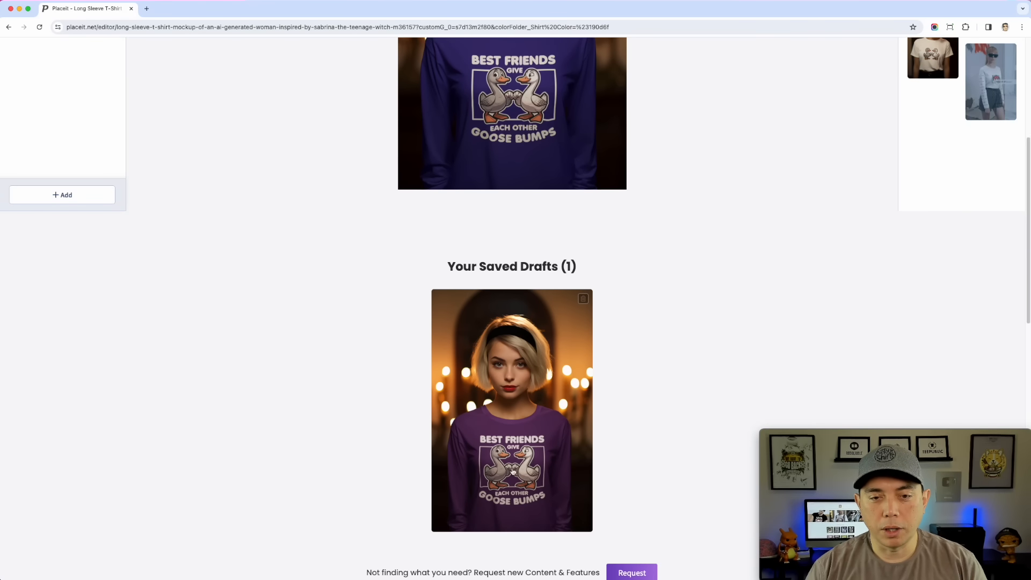
pyautogui.scroll(1, 626, 433)
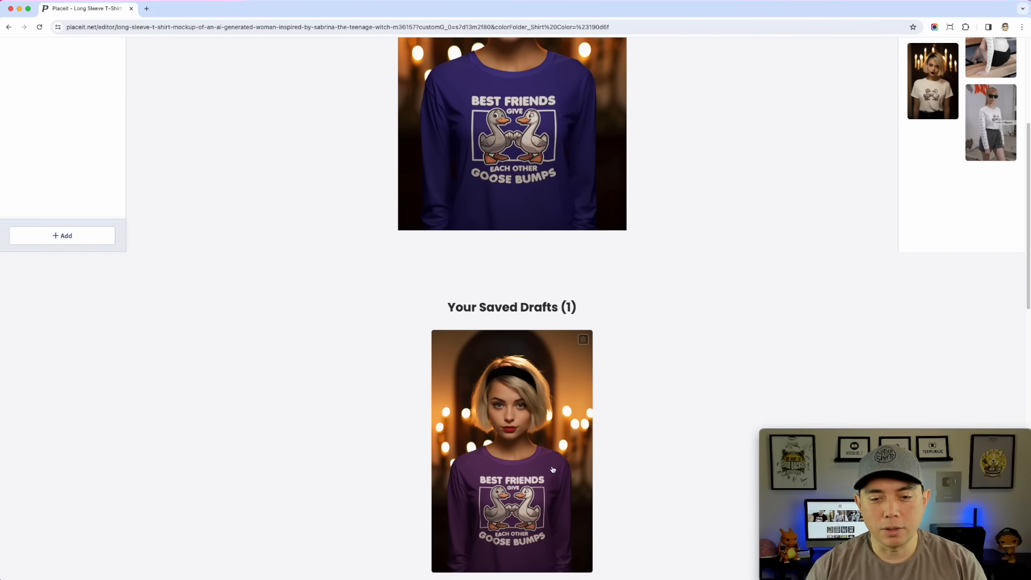
pyautogui.scroll(2, 606, 463)
pyautogui.scroll(2, 558, 247)
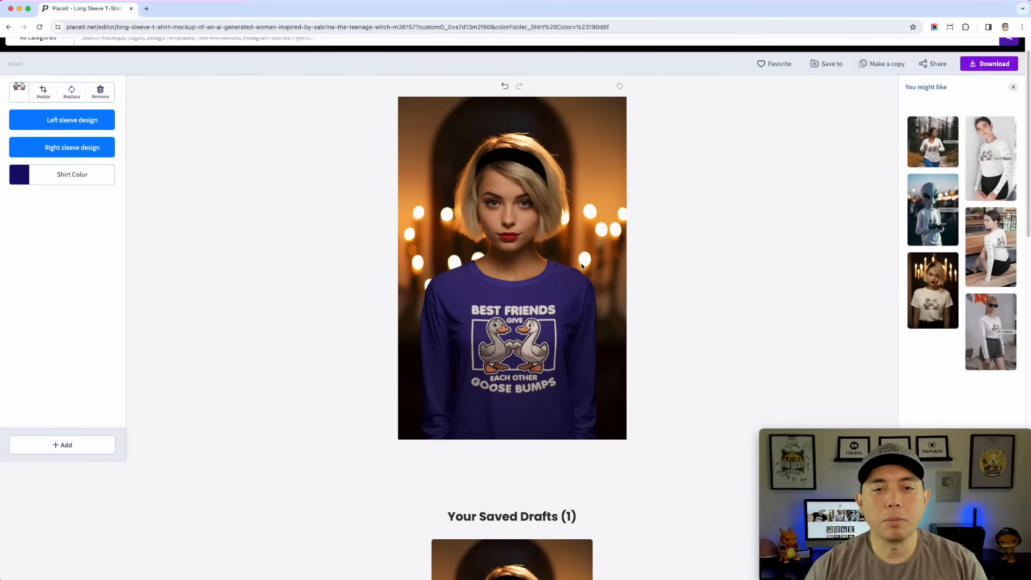
pyautogui.click(987, 65)
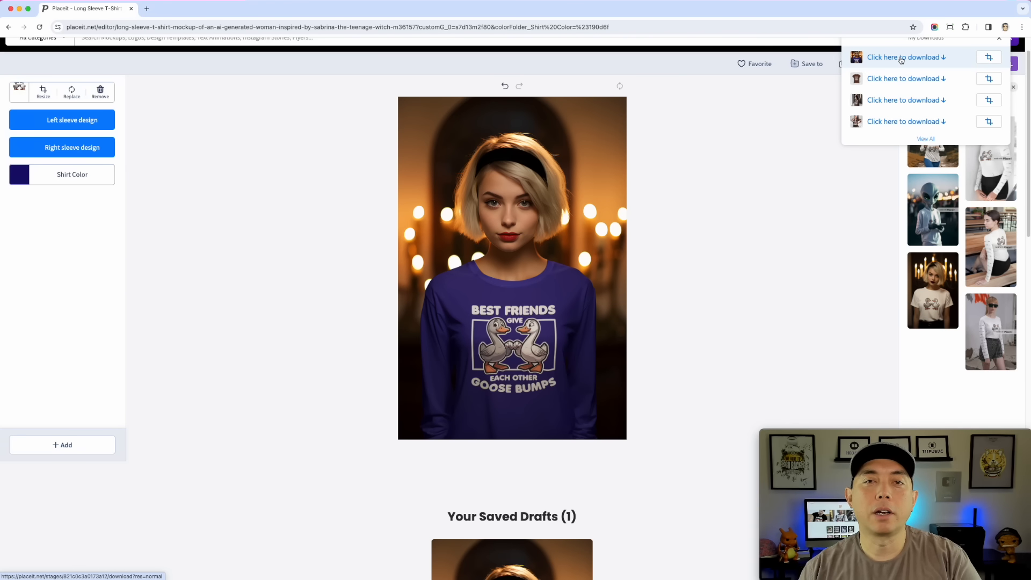
pyautogui.click(901, 59)
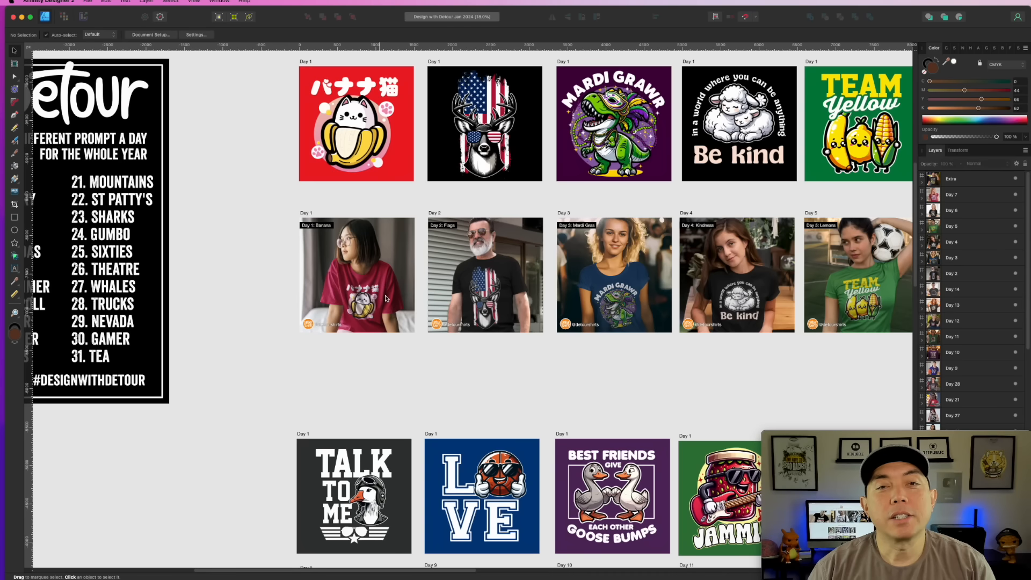
# - Switch to the "Design with Detour Jan 2024" document in Affinity Designer and examine the Day 1 mockup's title label and handle text
pyautogui.moveTo(249, 203); pyautogui.dragTo(239, 222)
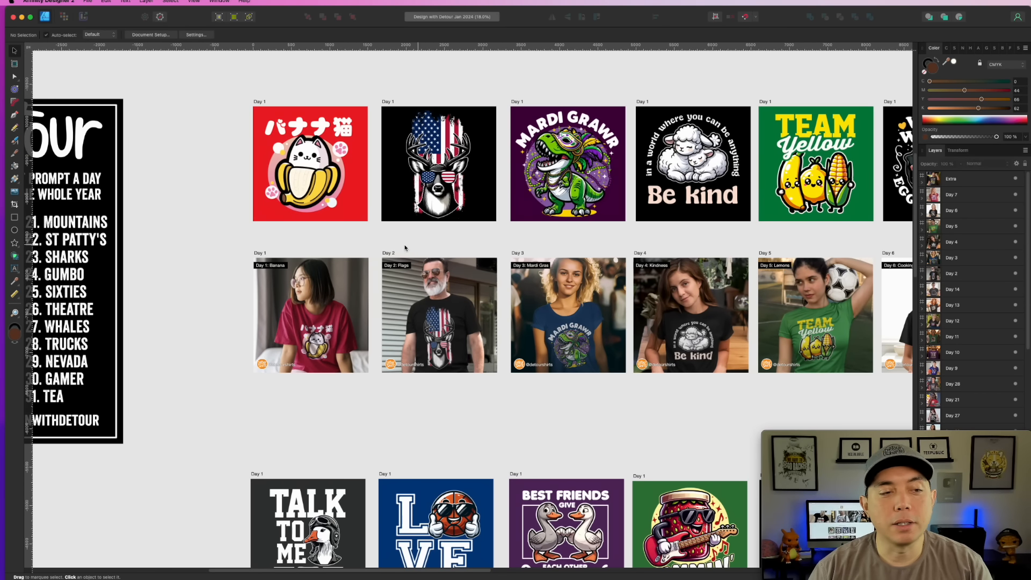
pyautogui.moveTo(400, 225); pyautogui.dragTo(510, 189)
pyautogui.scroll(6, 381, 225)
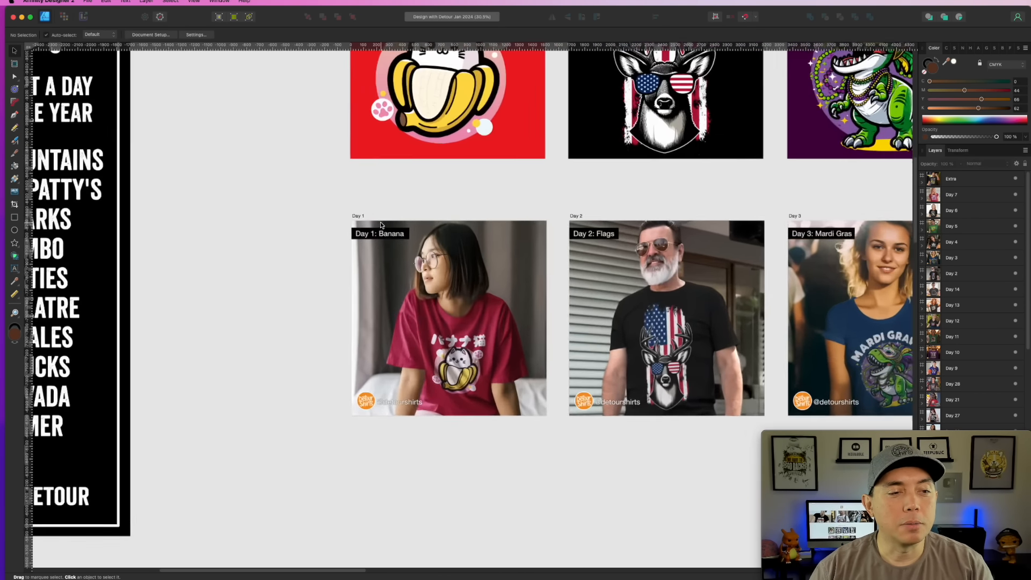
pyautogui.click(380, 241)
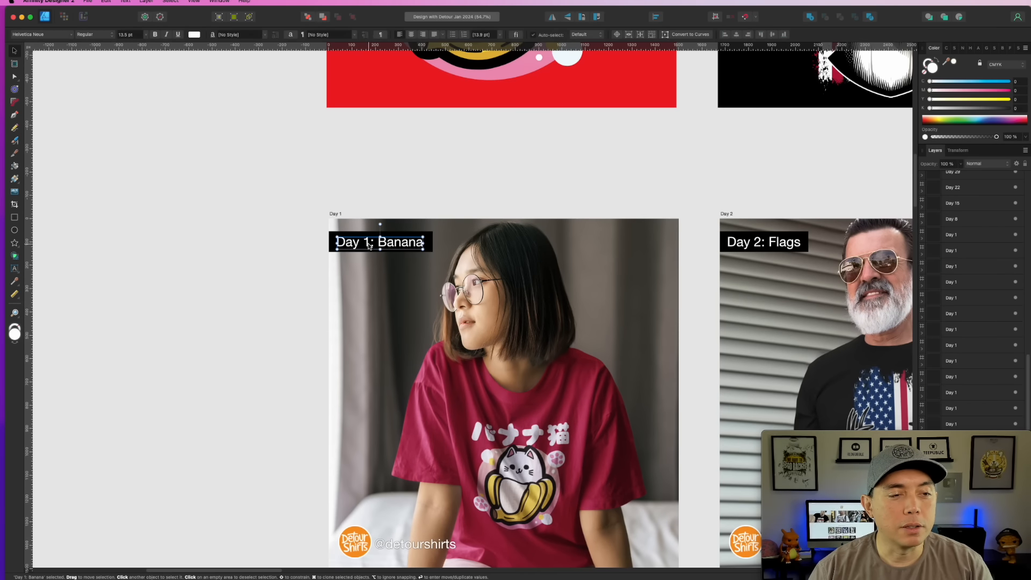
pyautogui.click(429, 243)
pyautogui.scroll(-3, 386, 411)
pyautogui.click(387, 411)
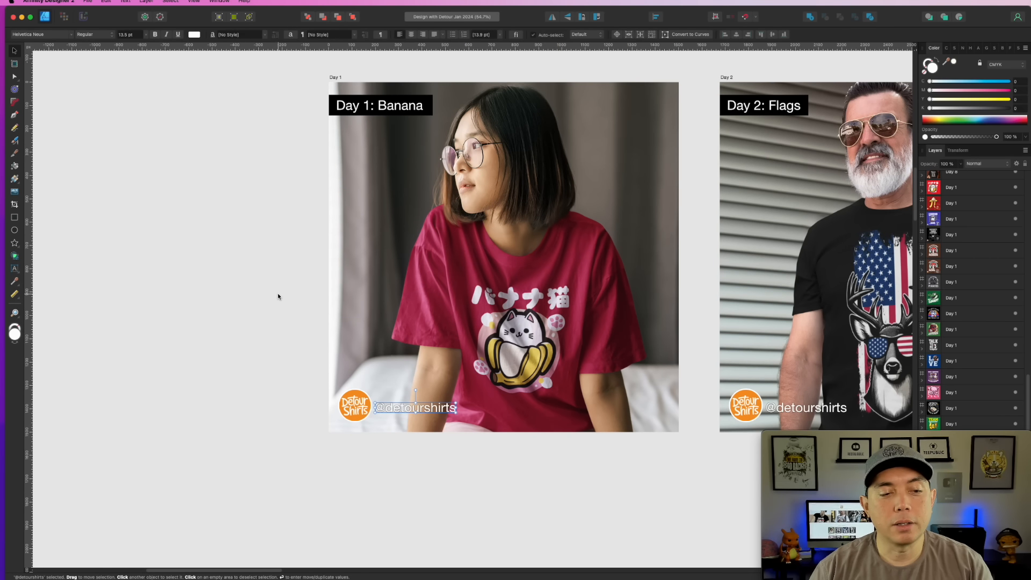
# - Select the "Day 1: Banana" mockup artboard and check its dimensions
pyautogui.scroll(-3, 278, 290)
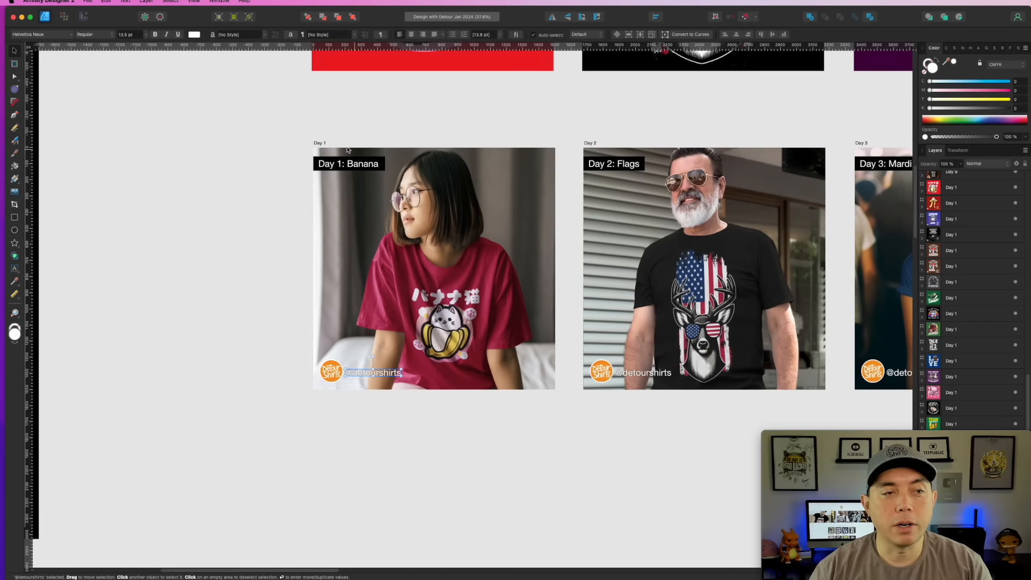
pyautogui.click(320, 143)
pyautogui.click(957, 150)
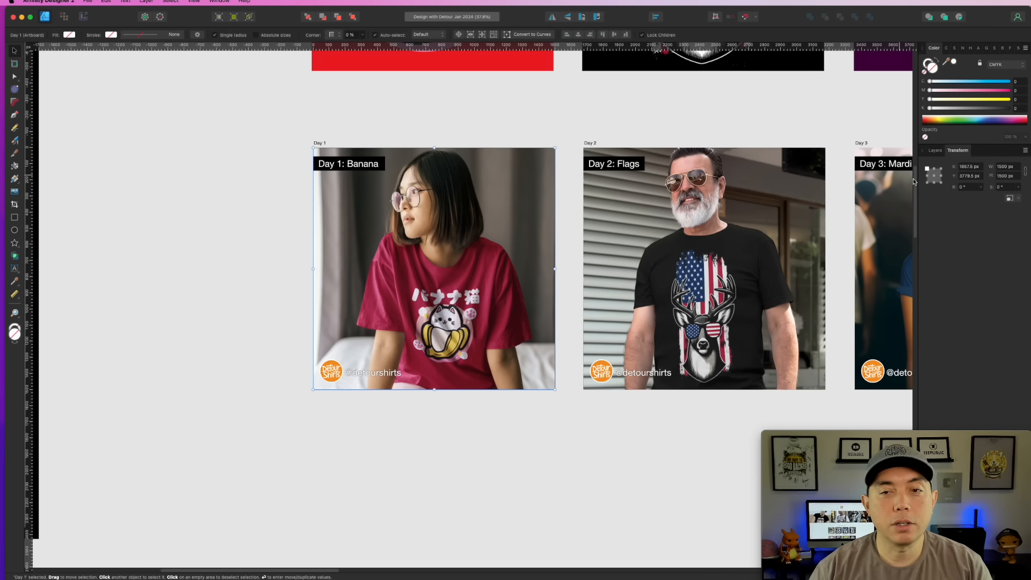
# - Shift the mockup photo downward within the "Day 10: Goose" artboard to bring the model's whole face into frame
pyautogui.click(934, 150)
pyautogui.click(481, 116)
pyautogui.scroll(-4, 500, 139)
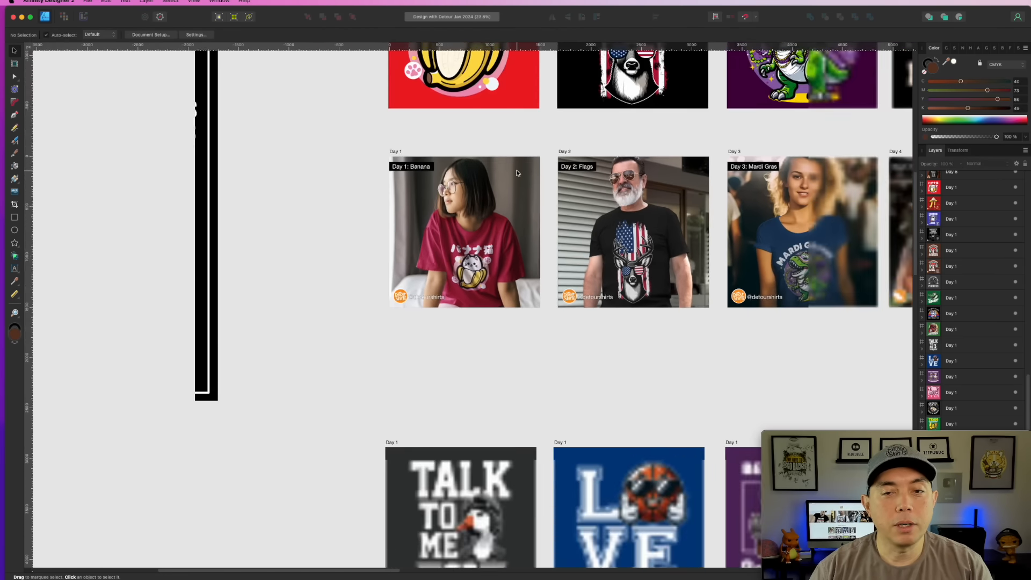
pyautogui.scroll(-3, 678, 283)
pyautogui.hscroll(3, 679, 283)
pyautogui.scroll(4, 530, 323)
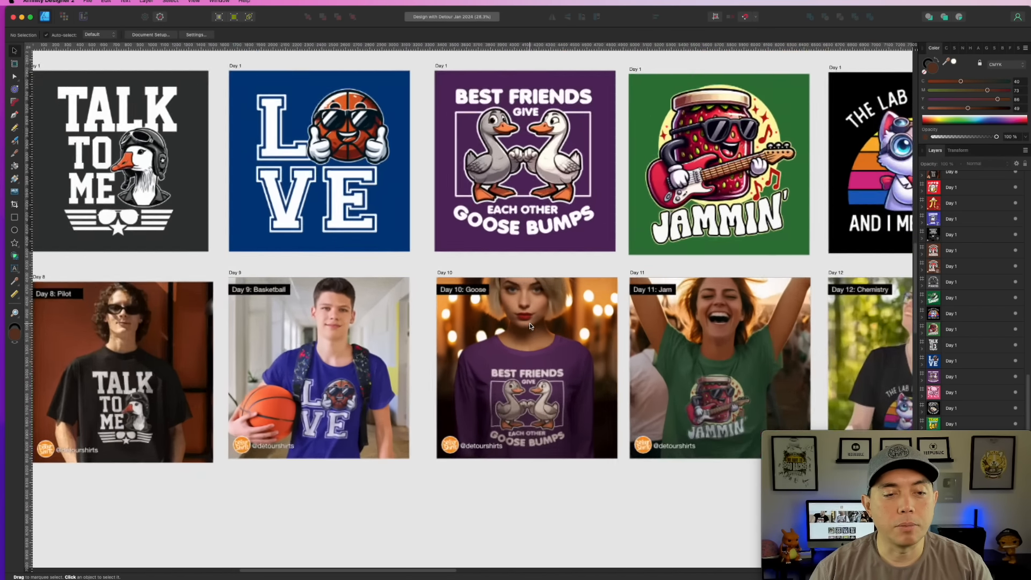
pyautogui.scroll(-3, 529, 324)
pyautogui.click(566, 257)
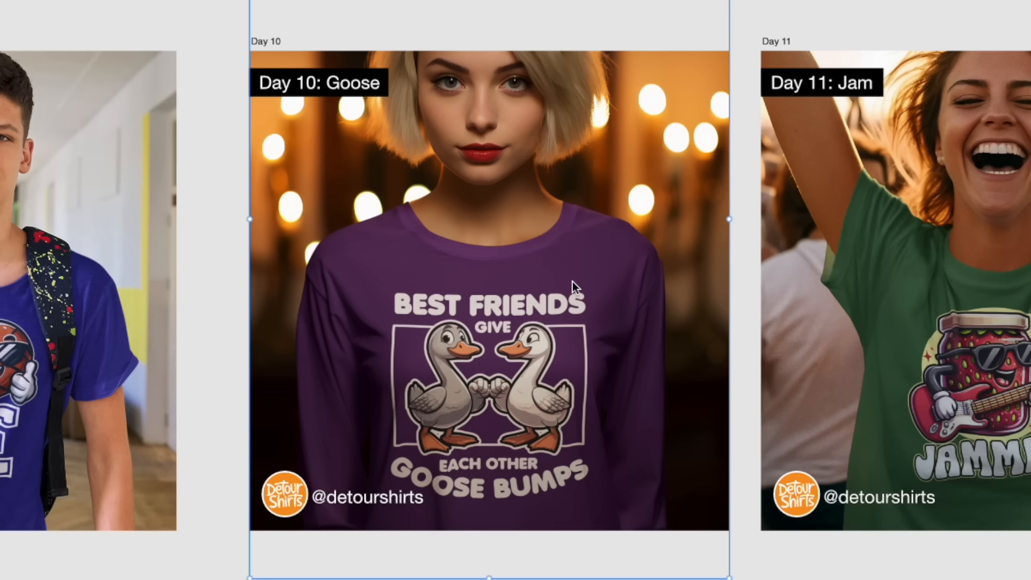
pyautogui.moveTo(559, 186); pyautogui.dragTo(558, 240)
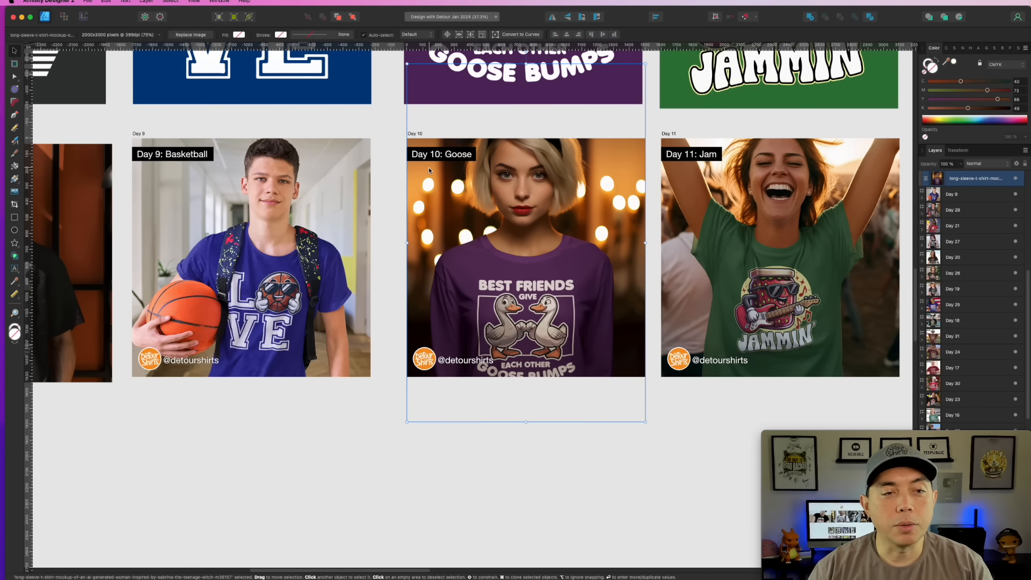
# - Examine the flat "BEST FRIENDS GIVE EACH OTHER GOOSE BUMPS" artwork and the neighboring design artboards above the mockups
pyautogui.scroll(5, 514, 201)
pyautogui.scroll(3, 514, 201)
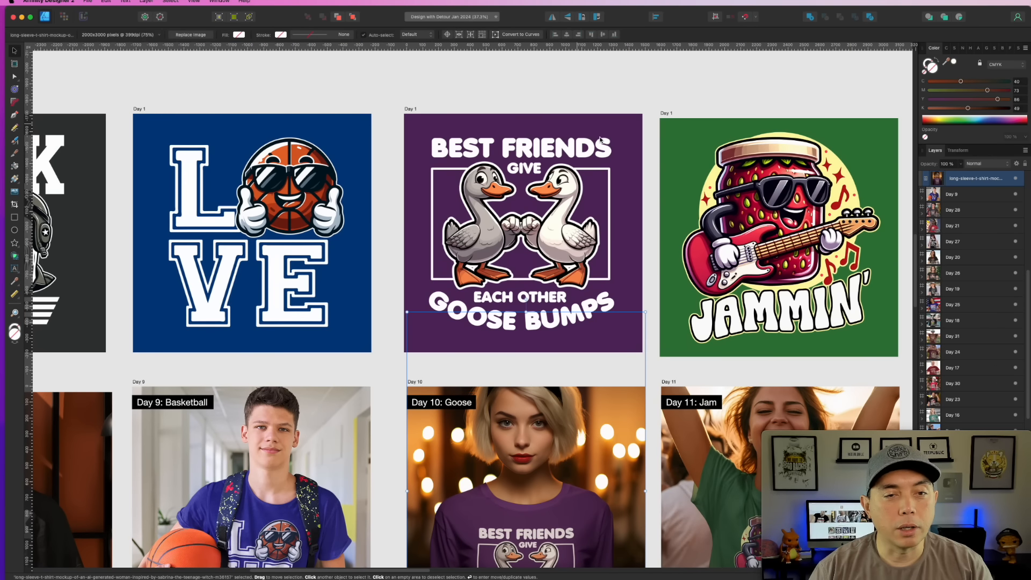
pyautogui.scroll(-5, 591, 177)
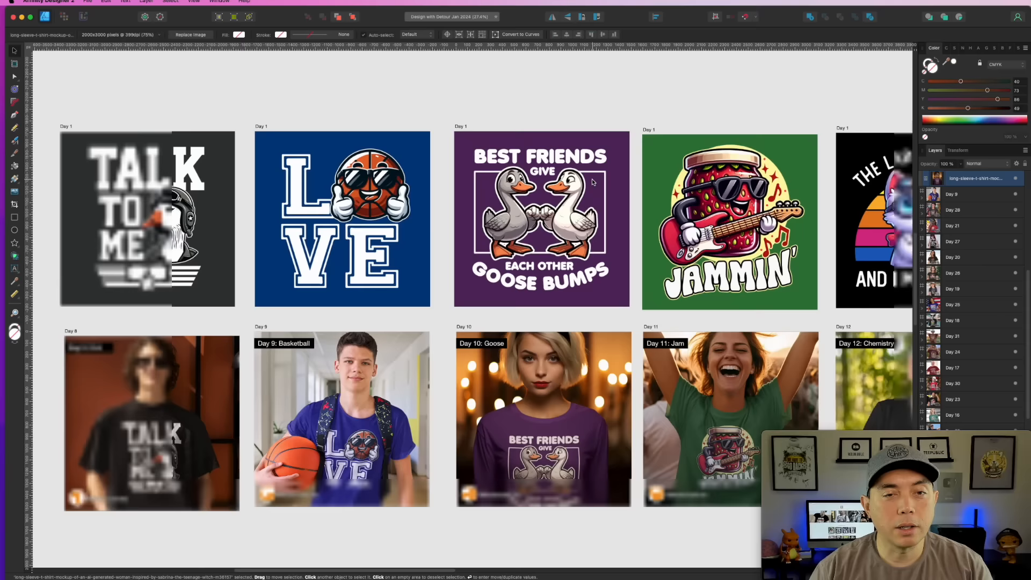
pyautogui.moveTo(688, 117); pyautogui.dragTo(381, 268)
pyautogui.moveTo(689, 116); pyautogui.dragTo(479, 326)
pyautogui.hscroll(7, 479, 326)
# - Examine the "WHISKEY TANGO FOXTROT", "LEGEND ...DAIRY!" and banana pi posts, including how the tilted shirt mockup overlays the artwork
pyautogui.scroll(5, 479, 326)
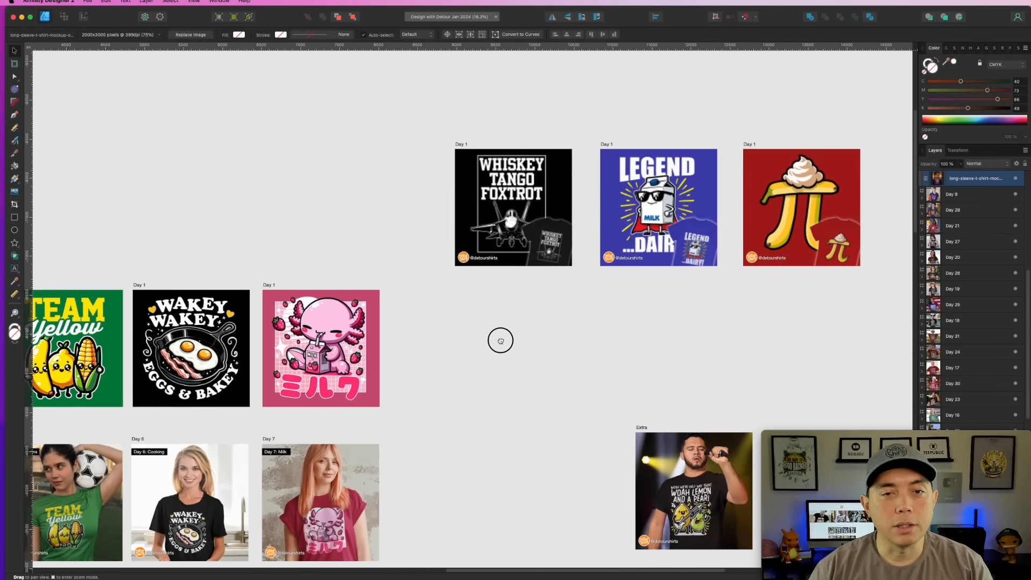
pyautogui.scroll(8, 538, 238)
pyautogui.moveTo(542, 231)
pyautogui.mouseDown()
pyautogui.moveTo(547, 285)
pyautogui.moveTo(543, 217)
pyautogui.moveTo(543, 231)
pyautogui.mouseUp()
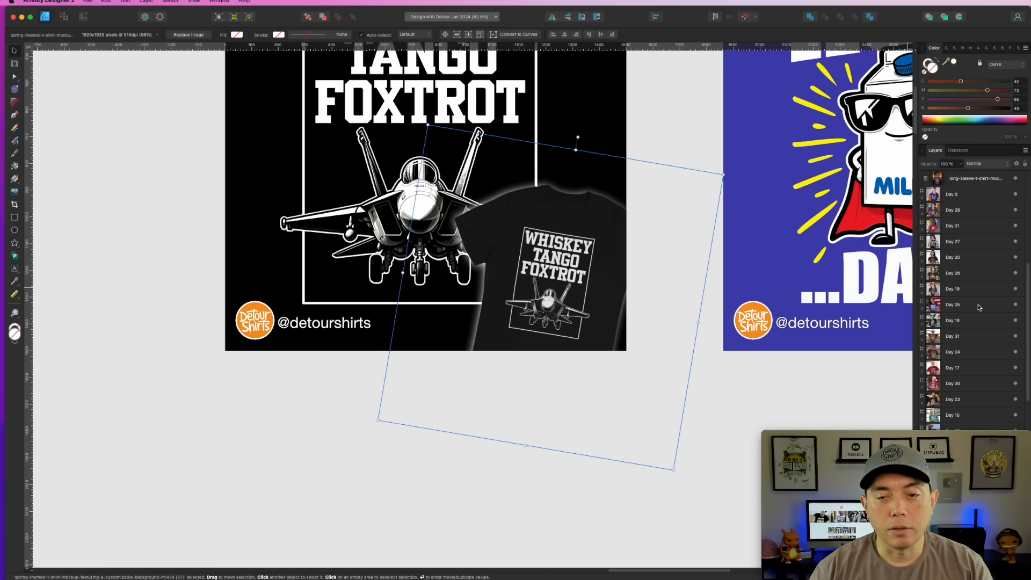
pyautogui.scroll(-3, 304, 358)
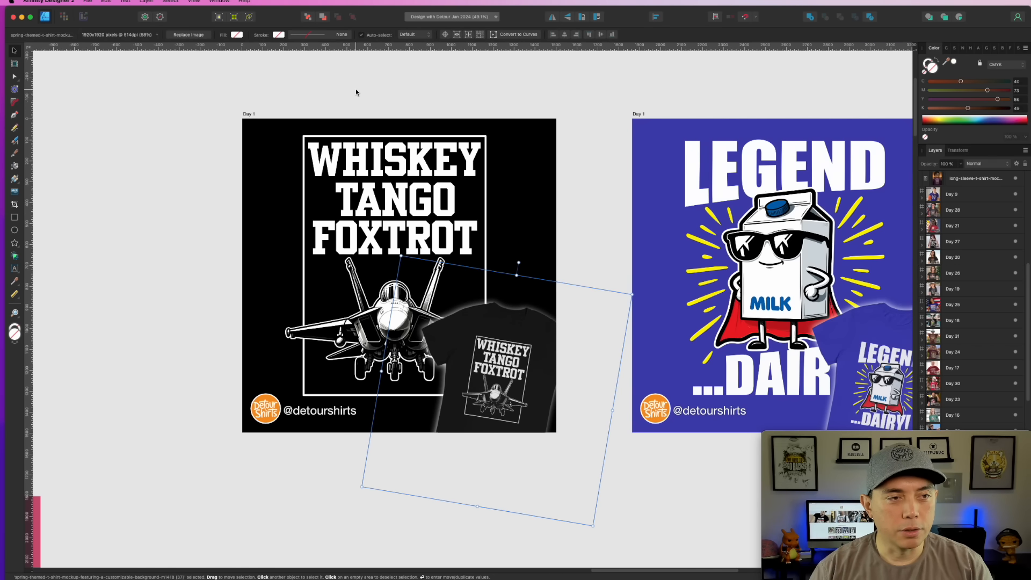
pyautogui.click(355, 92)
pyautogui.moveTo(693, 167); pyautogui.dragTo(382, 107)
pyautogui.moveTo(663, 175); pyautogui.dragTo(502, 194)
pyautogui.moveTo(637, 212); pyautogui.dragTo(871, 144)
pyautogui.scroll(-2, 371, 329)
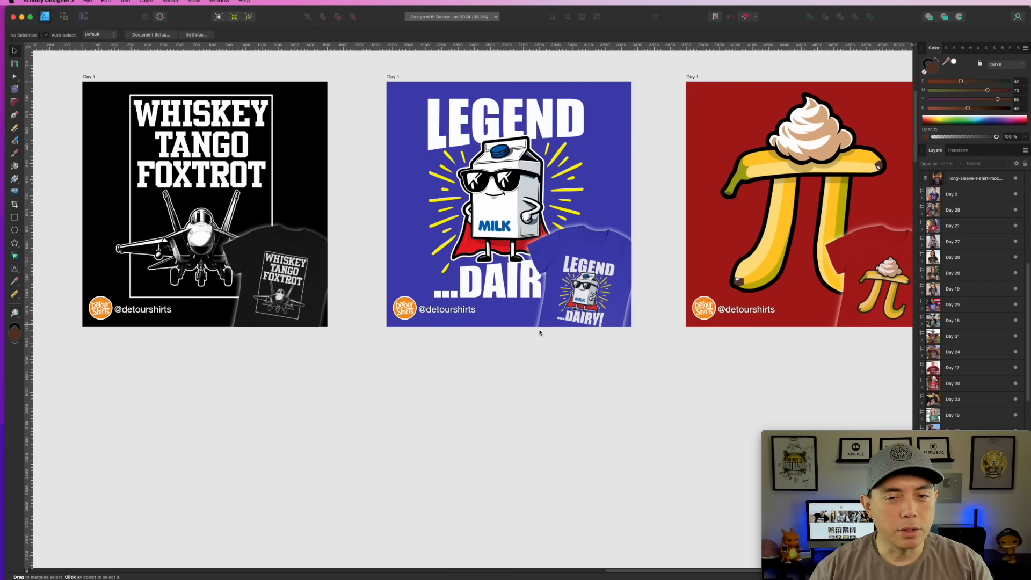
pyautogui.scroll(-2, 539, 332)
# - Review the Day 1 to Day 7 design artboards alongside their matching labeled mockup posts
pyautogui.moveTo(368, 387); pyautogui.dragTo(224, 83)
pyautogui.moveTo(485, 172); pyautogui.dragTo(821, 277)
pyautogui.moveTo(576, 235); pyautogui.dragTo(820, 218)
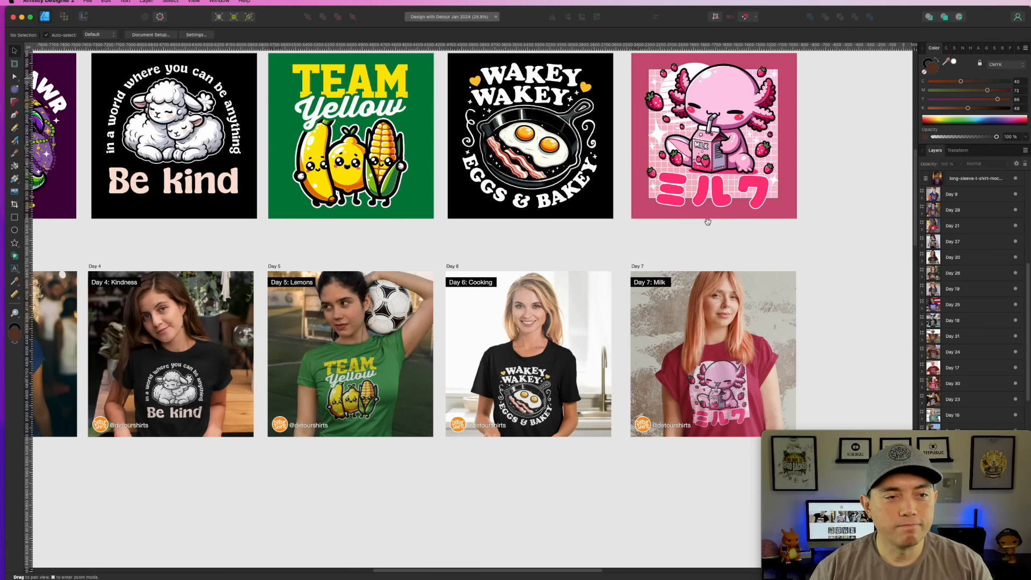
pyautogui.moveTo(504, 231); pyautogui.dragTo(628, 232)
pyautogui.moveTo(355, 225); pyautogui.dragTo(656, 273)
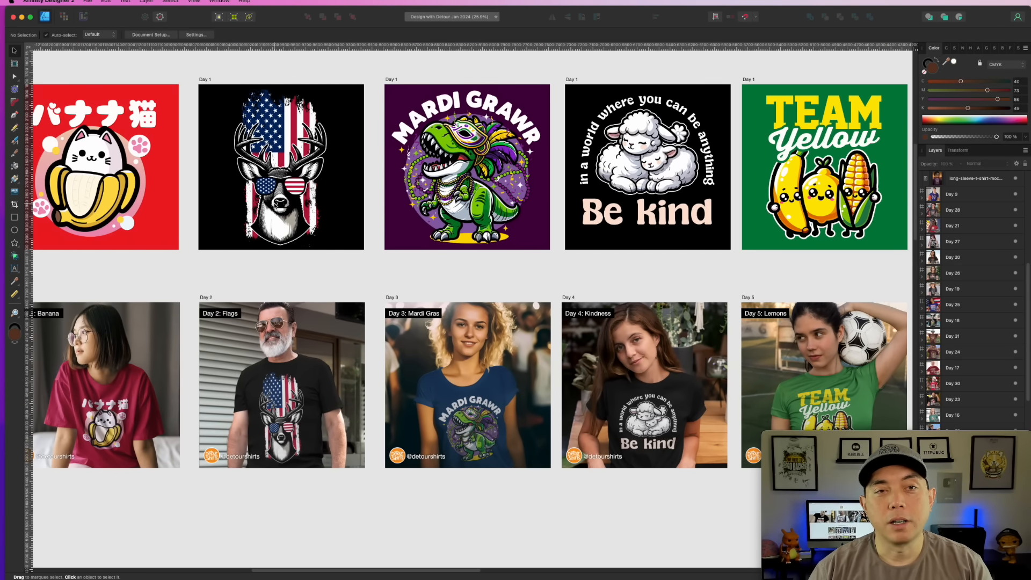
pyautogui.moveTo(271, 184); pyautogui.dragTo(598, 273)
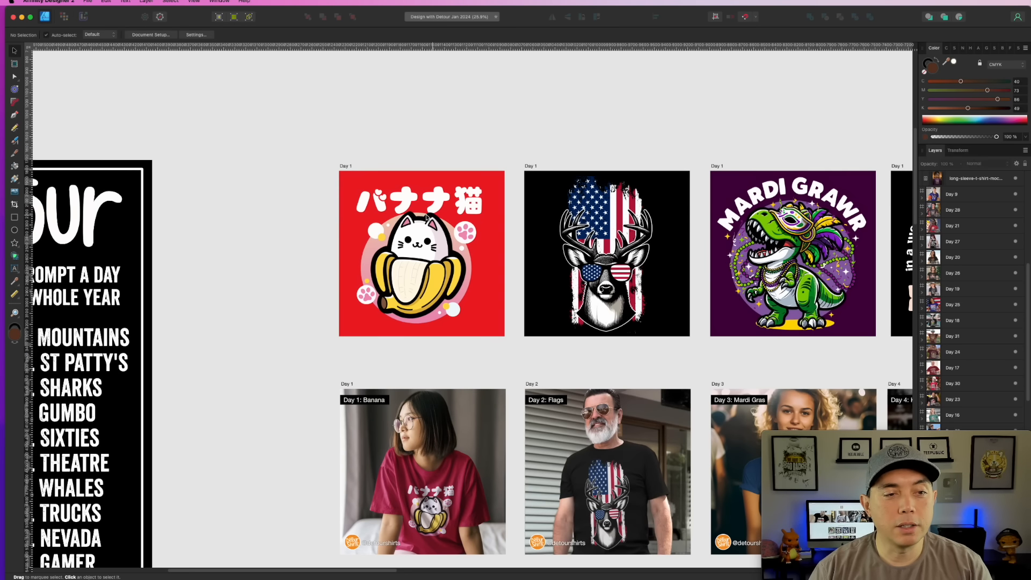
pyautogui.moveTo(669, 239); pyautogui.dragTo(370, 205)
pyautogui.moveTo(524, 207); pyautogui.dragTo(525, 95)
pyautogui.scroll(5, 493, 260)
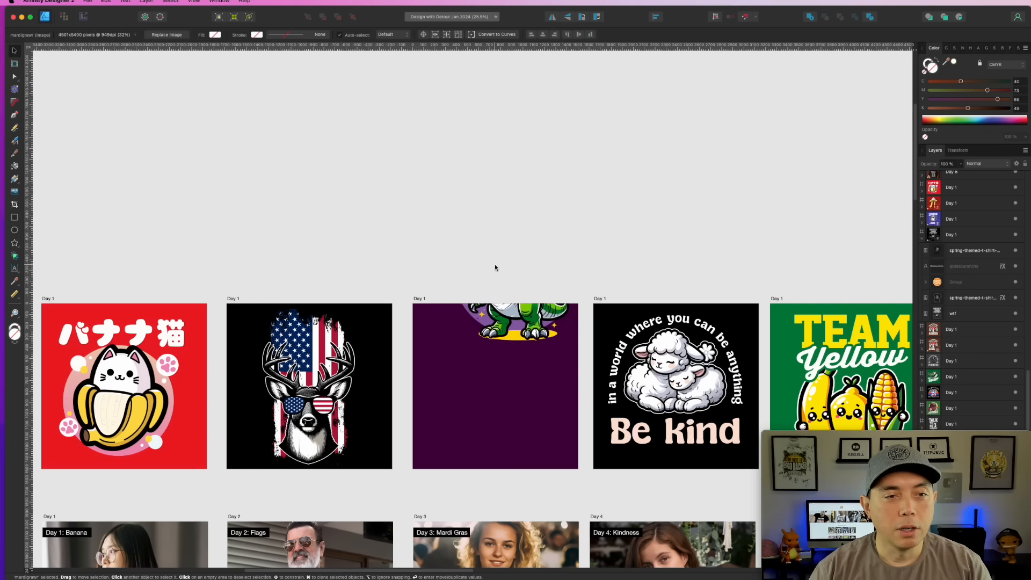
pyautogui.moveTo(515, 302); pyautogui.dragTo(504, 403)
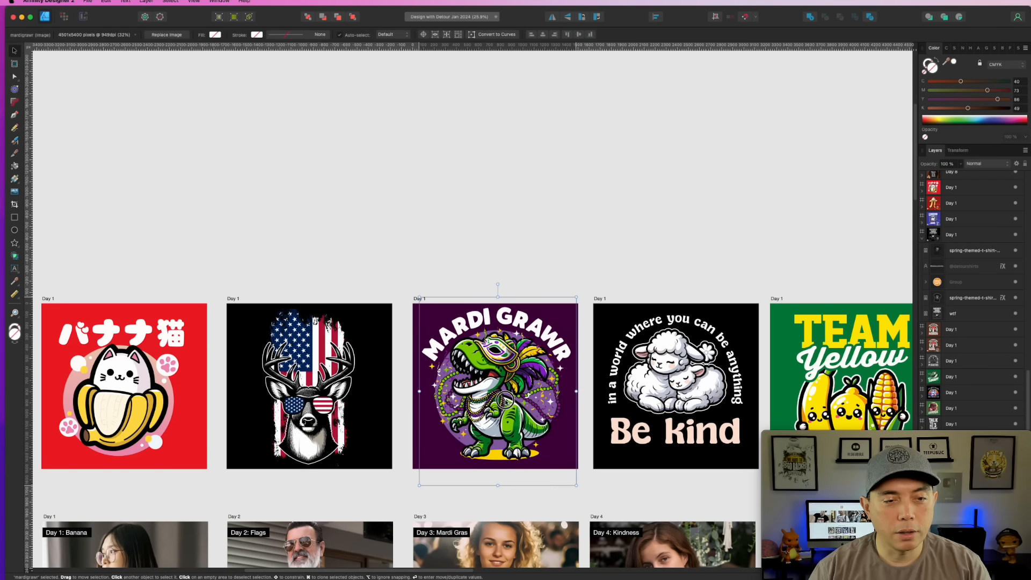
pyautogui.click(506, 280)
pyautogui.scroll(-5, 506, 279)
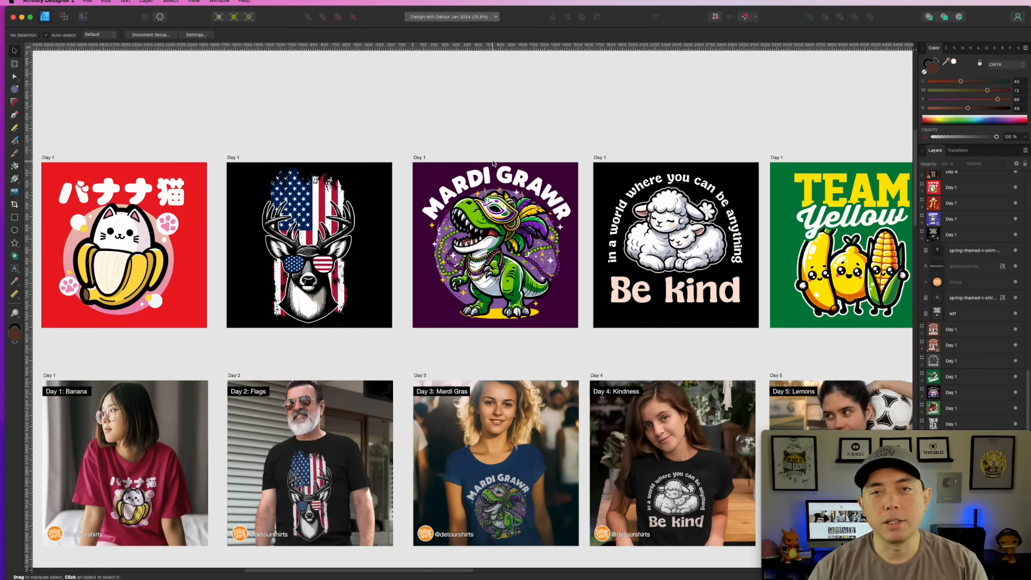